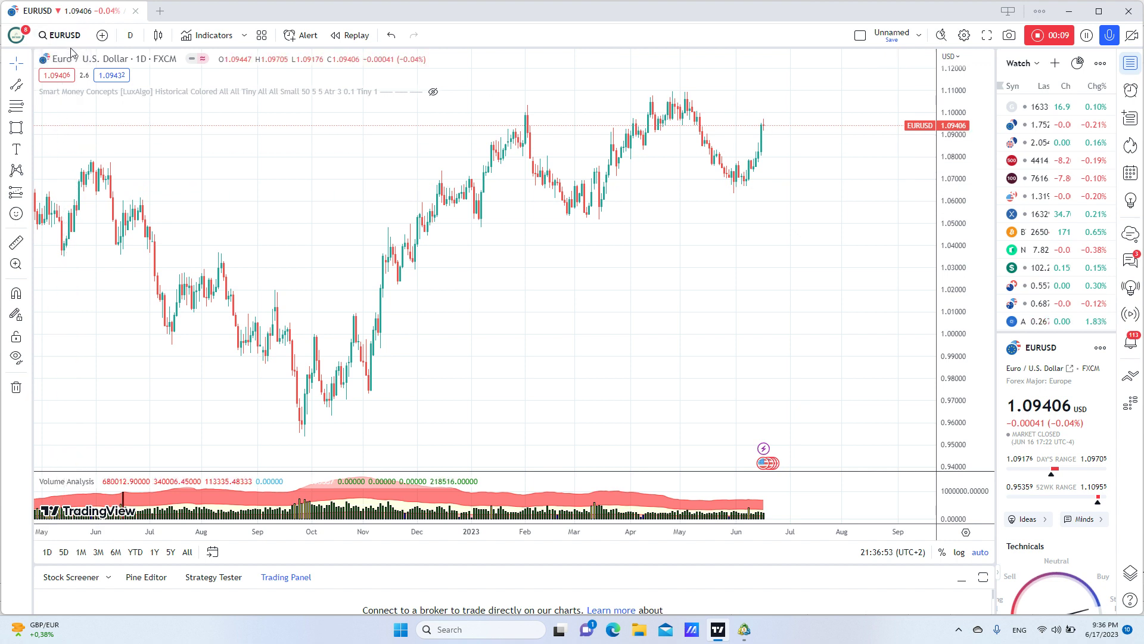
Step: Draw a rising parallel channel from about 1.0438 on 6 December 2022 to about 1.0713 in late August 2023, its upper line starting near 1.0950
click(16, 86)
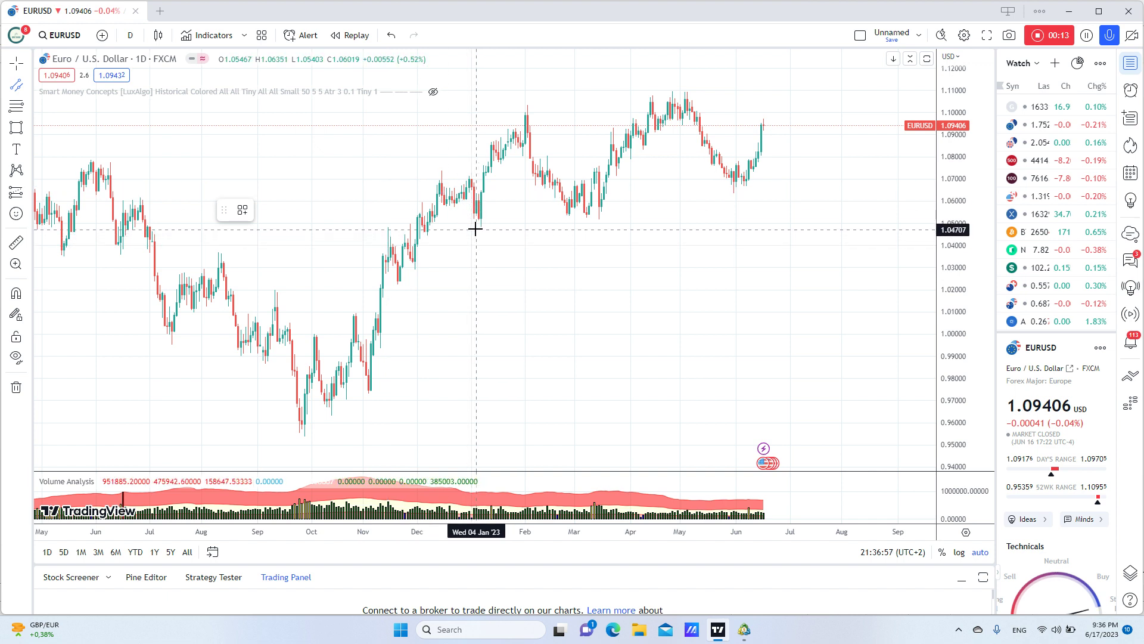
click(424, 236)
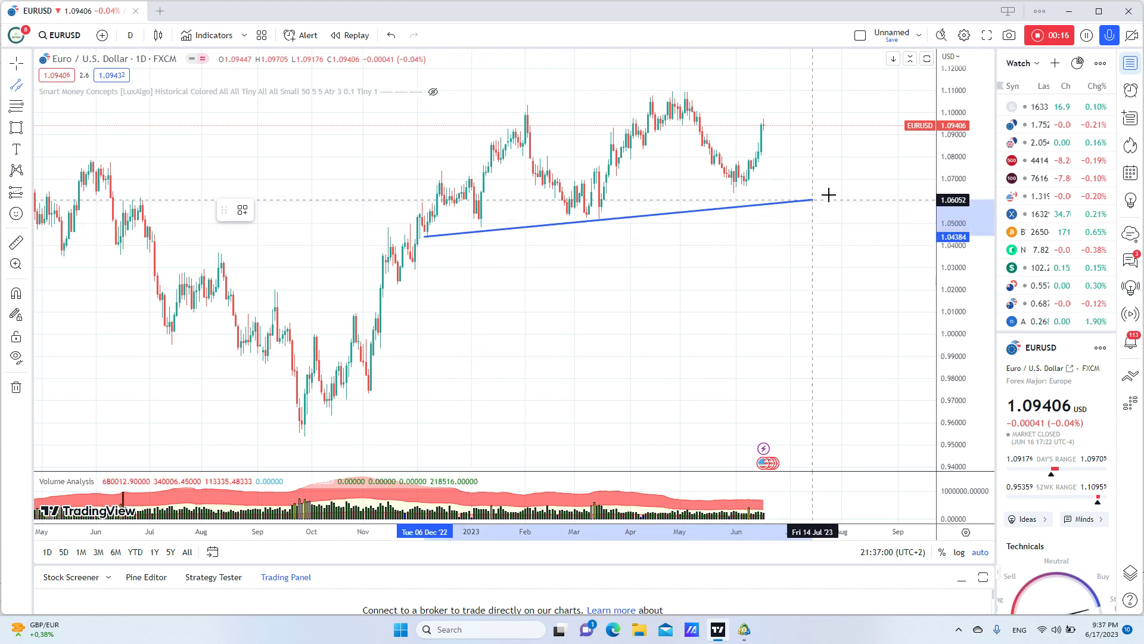
click(891, 175)
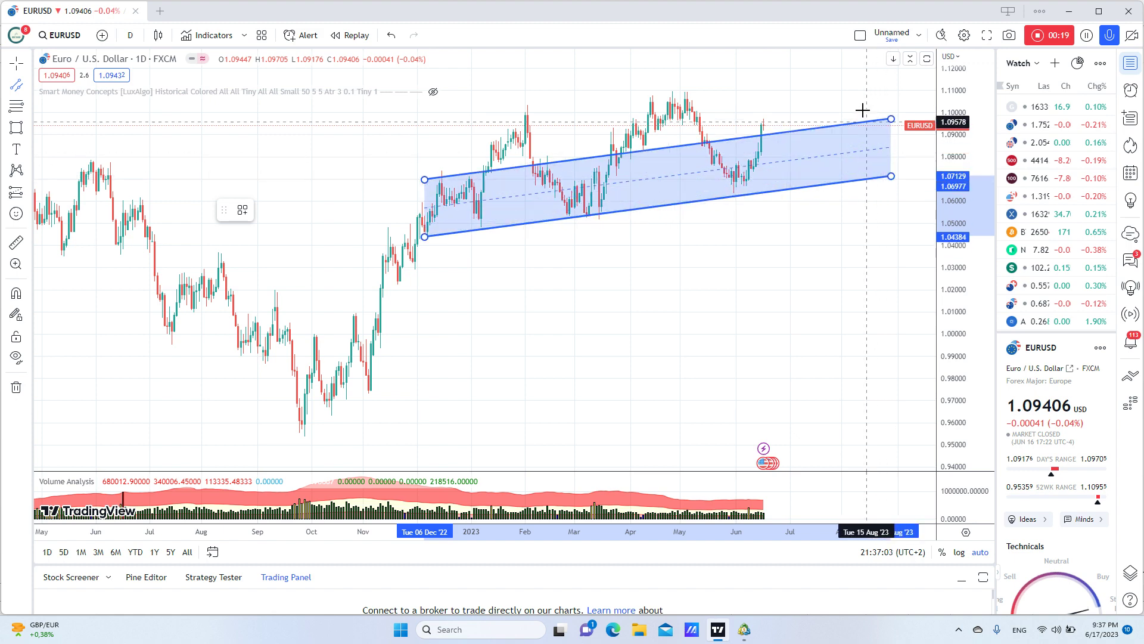
click(854, 67)
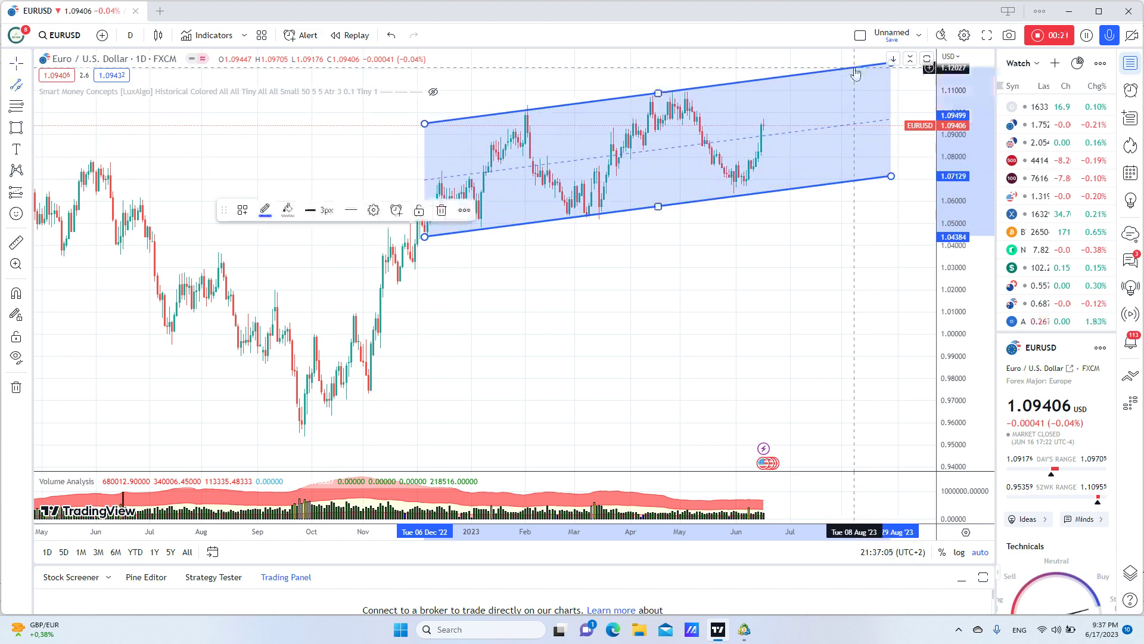
click(577, 286)
Step: Draw a rectangular zone from 8 May to 14 August 2023 near the channel's upper side, spanning about 1.0940 to 1.0996
scroll(592, 267, up, 2)
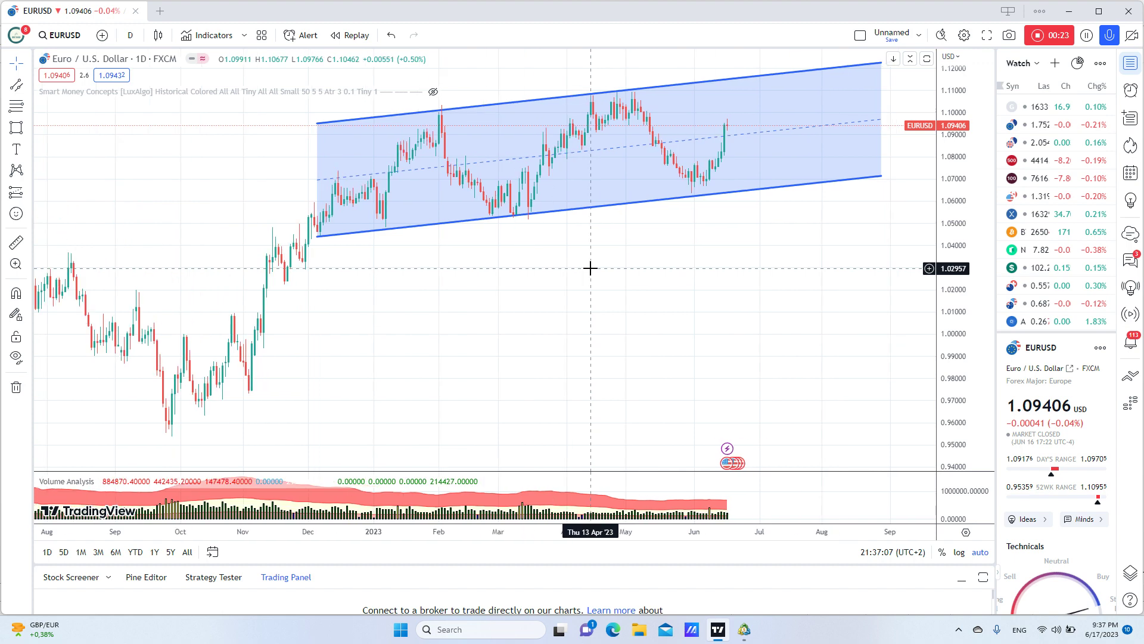
scroll(655, 266, right, 2)
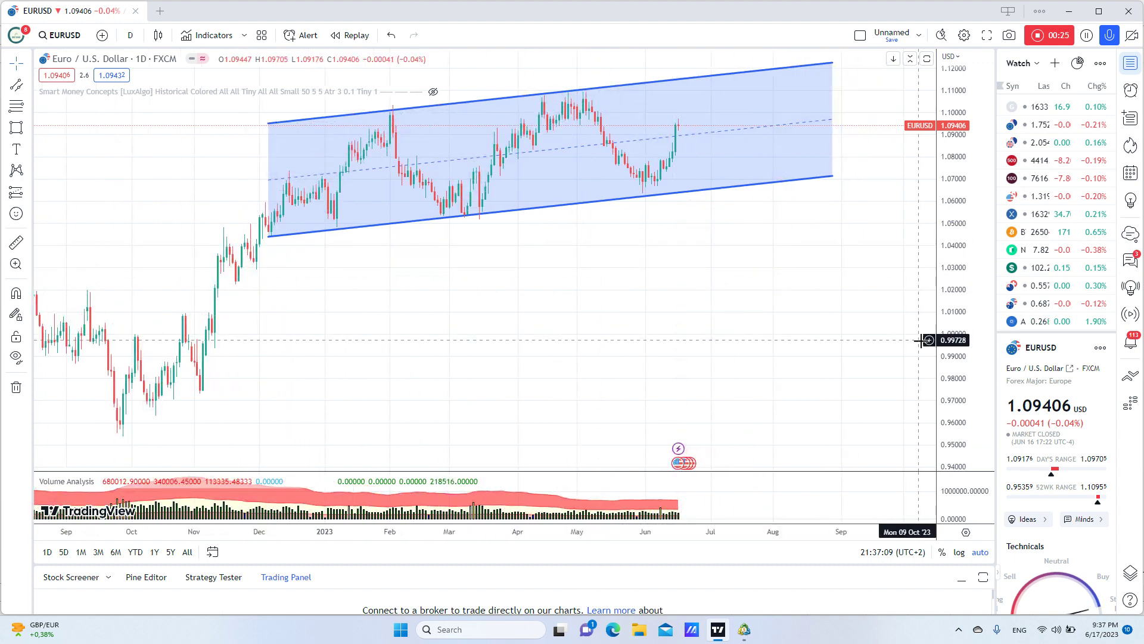
click(16, 129)
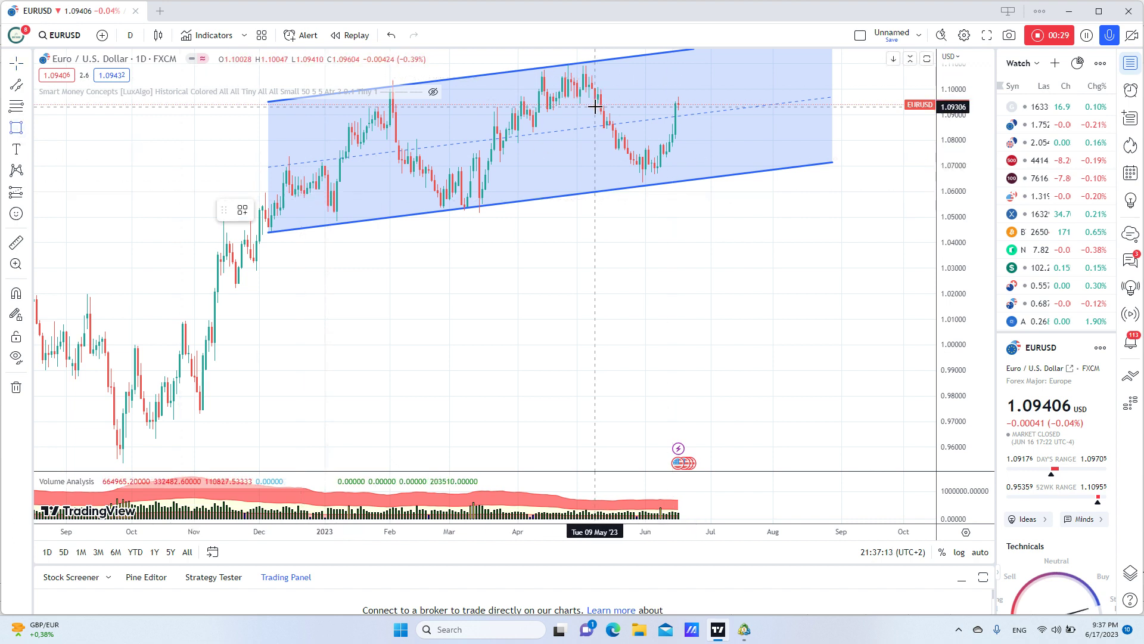
mouse_move(604, 107)
mouse_down()
mouse_move(797, 102)
mouse_move(799, 90)
mouse_up()
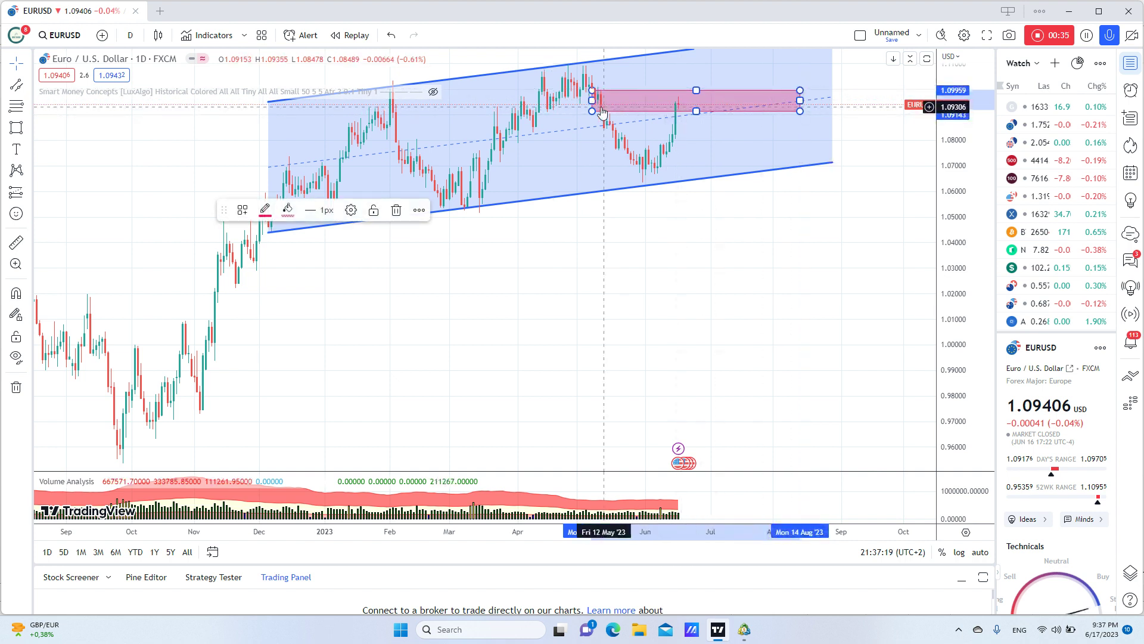
drag(592, 111, 592, 104)
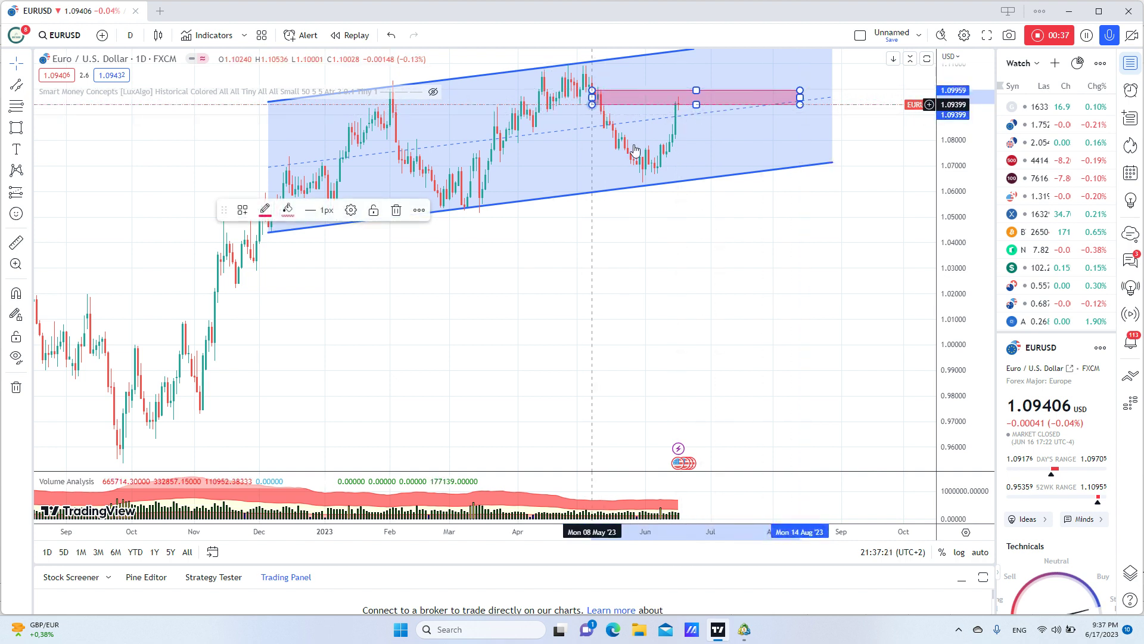
click(671, 139)
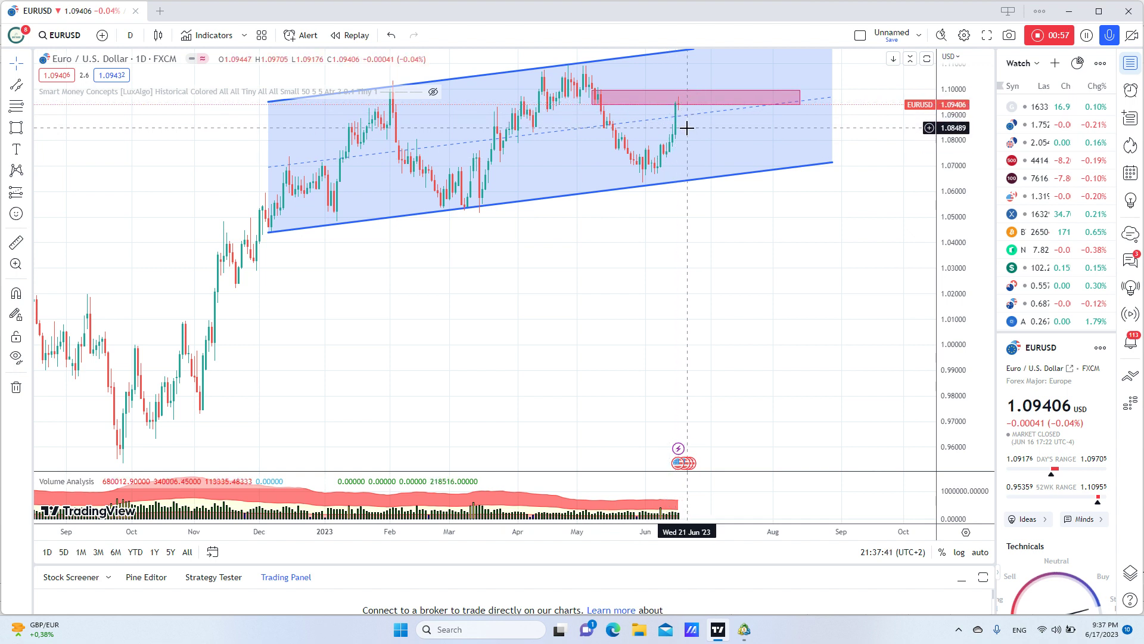
Step: Switch the EURUSD chart to the 1 hour timeframe and reset the chart view
click(128, 37)
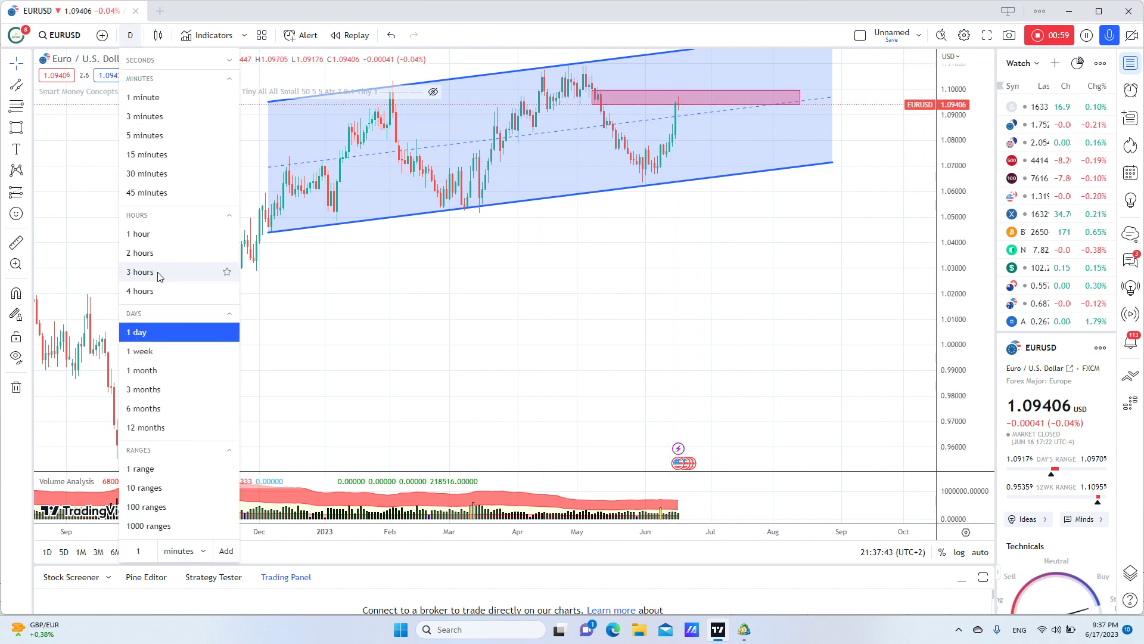
click(225, 233)
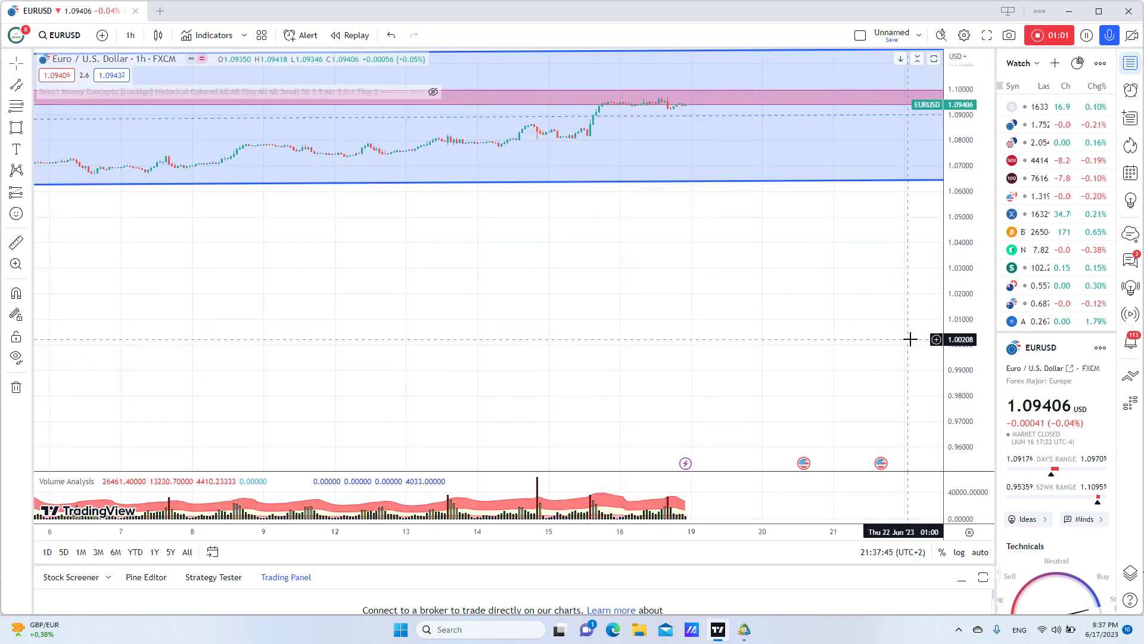
drag(965, 370, 967, 256)
right_click(563, 225)
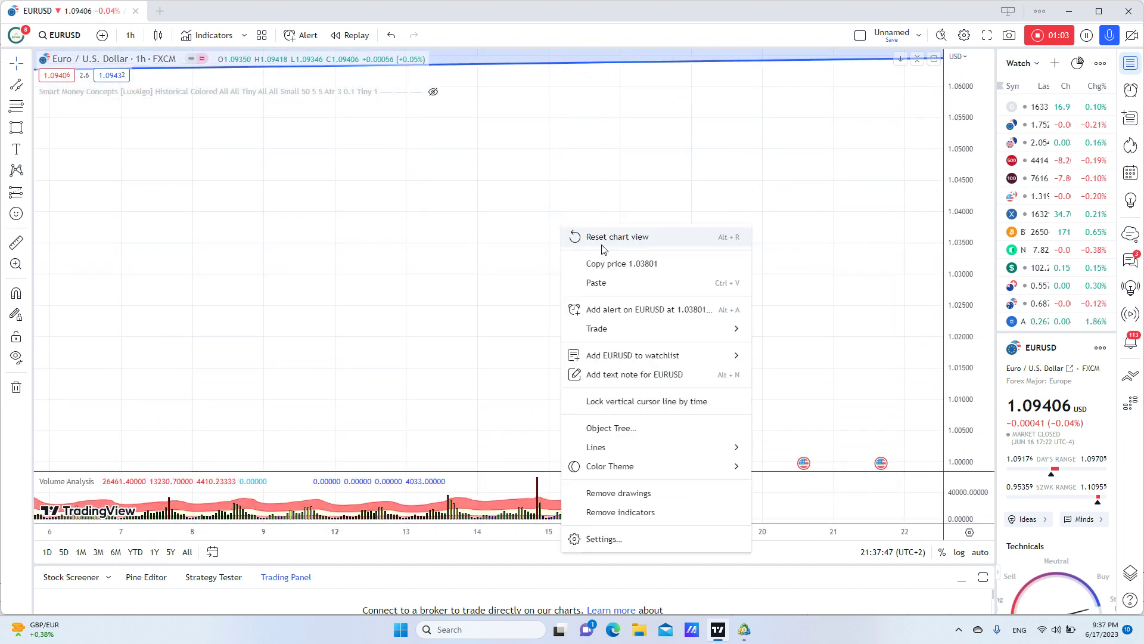
click(603, 237)
Step: Draw a rectangular demand zone from 15 to 21 June at the base of the last rally, spanning about 1.0816 to 1.0845
scroll(630, 274, left, 5)
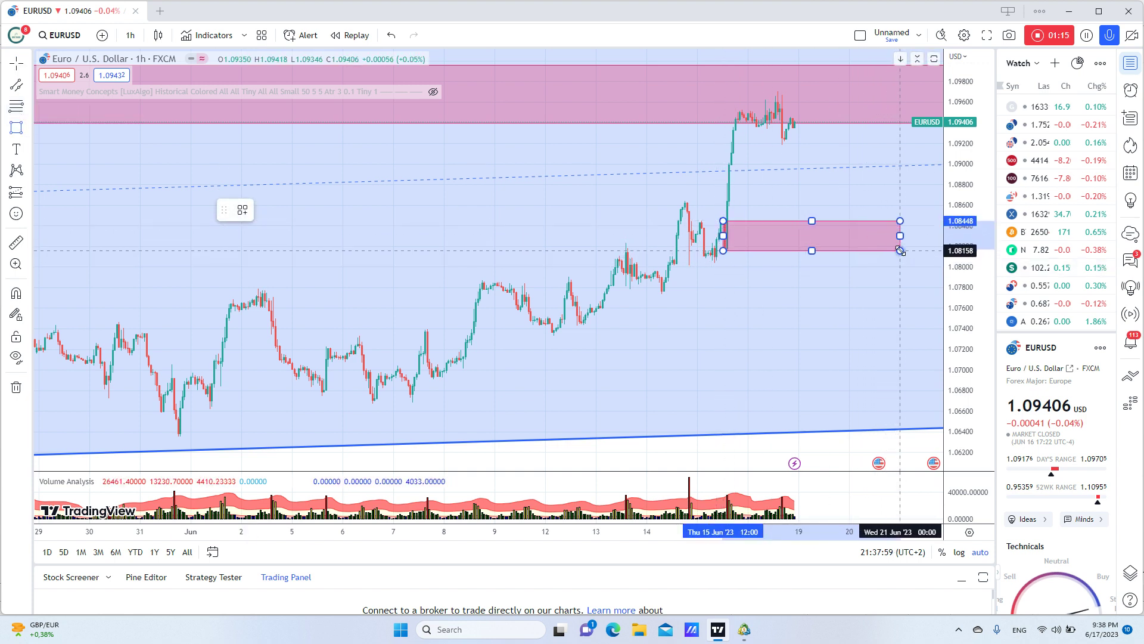
click(900, 250)
Step: Draw a Fibonacci retracement over the latest pullback, from about 1.0921 at the low up to about 1.0971 at the high
click(16, 105)
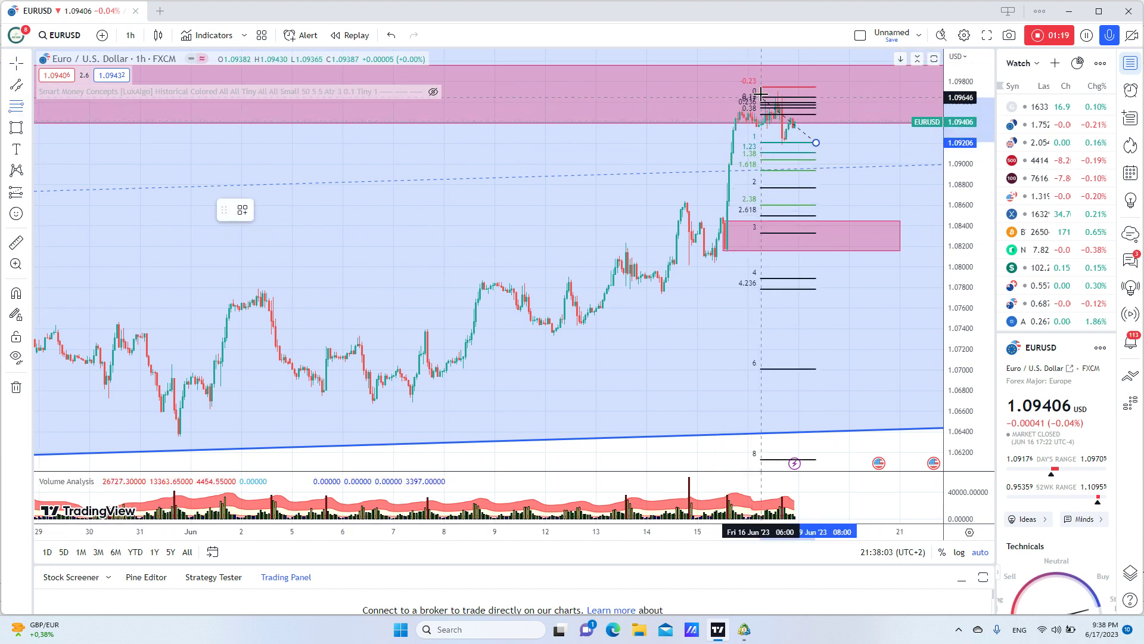
click(763, 89)
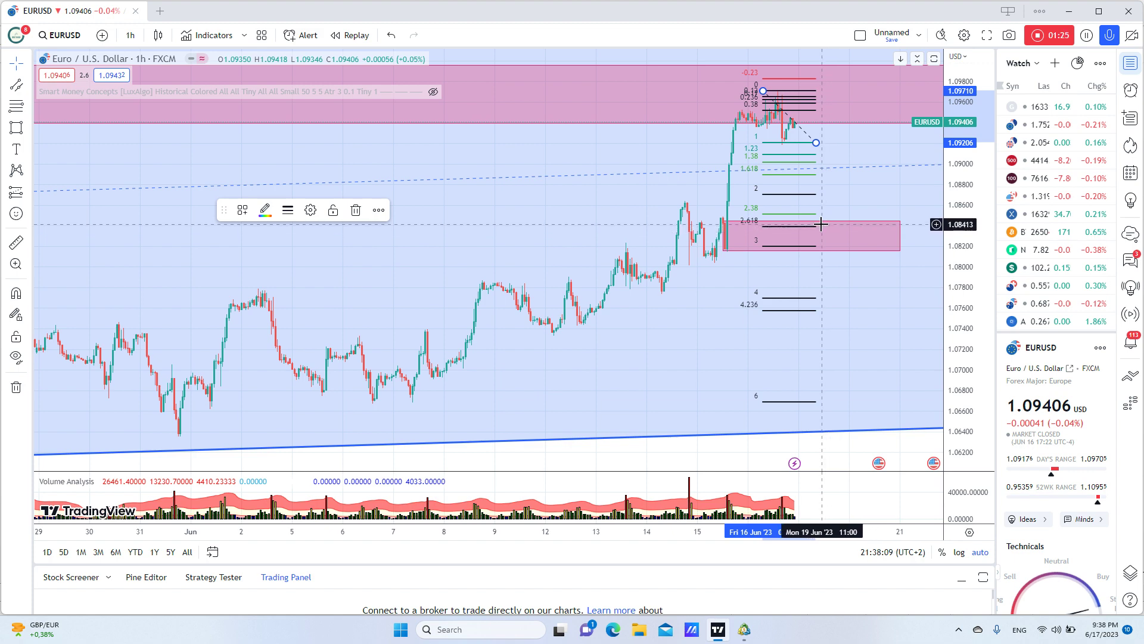
scroll(821, 224, down, 5)
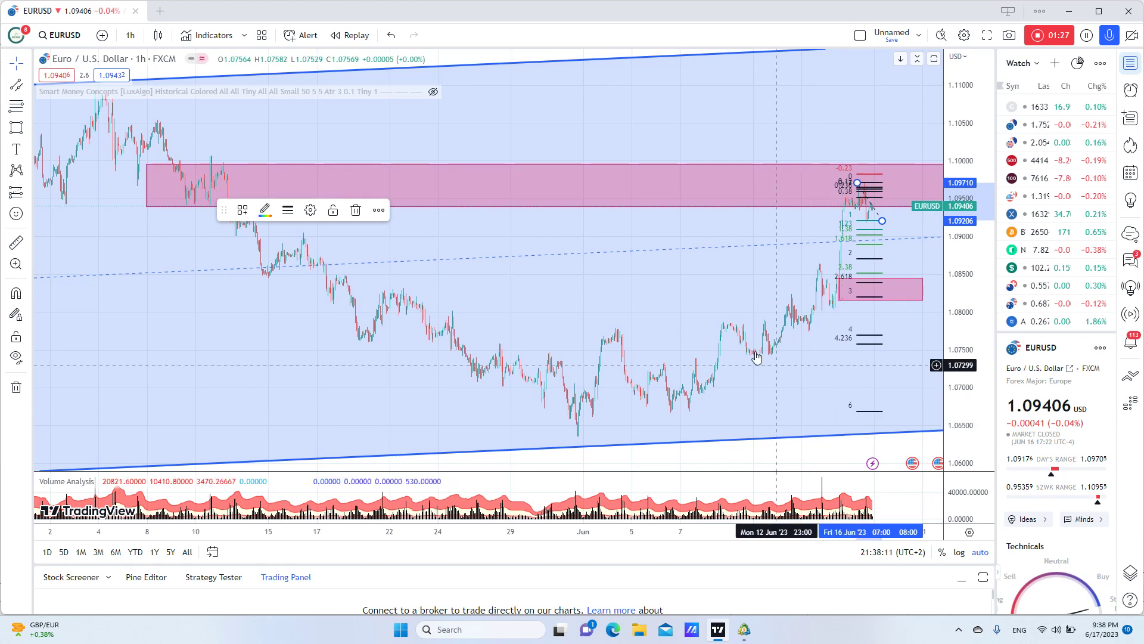
scroll(756, 356, up, 5)
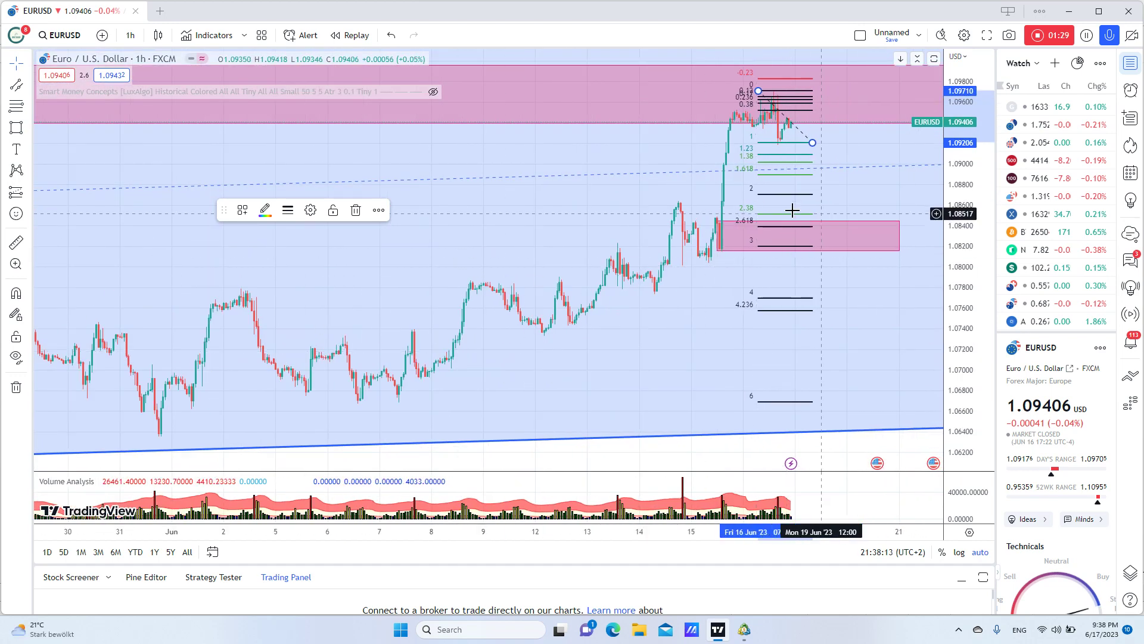
click(823, 224)
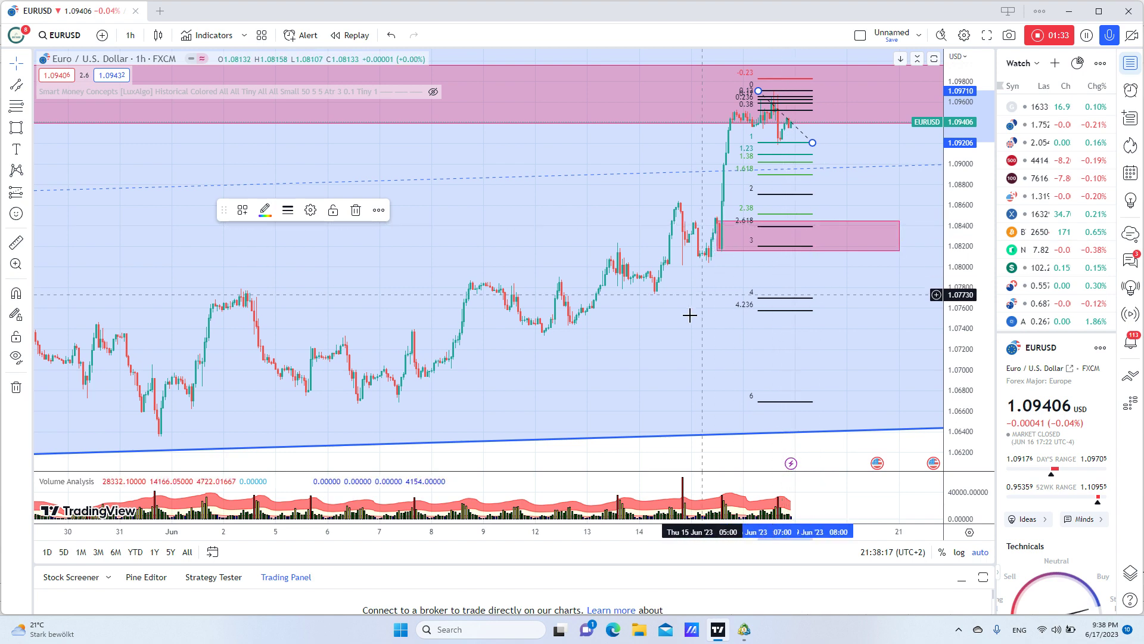
Step: Search for the symbol XAUUSD and load the OANDA gold chart
click(64, 38)
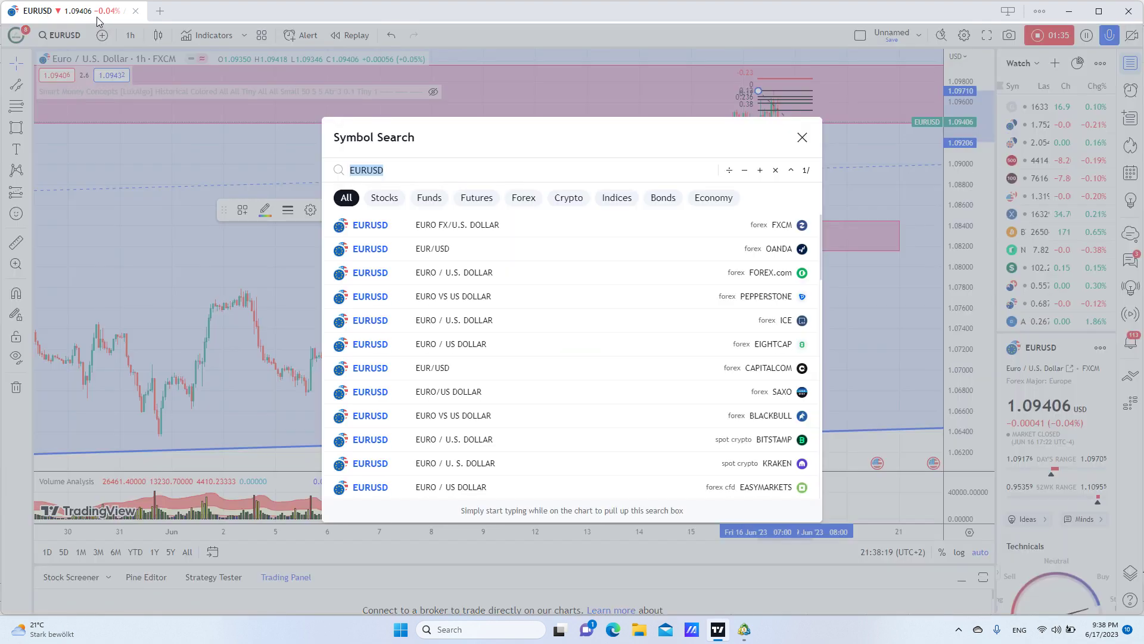
text(X)
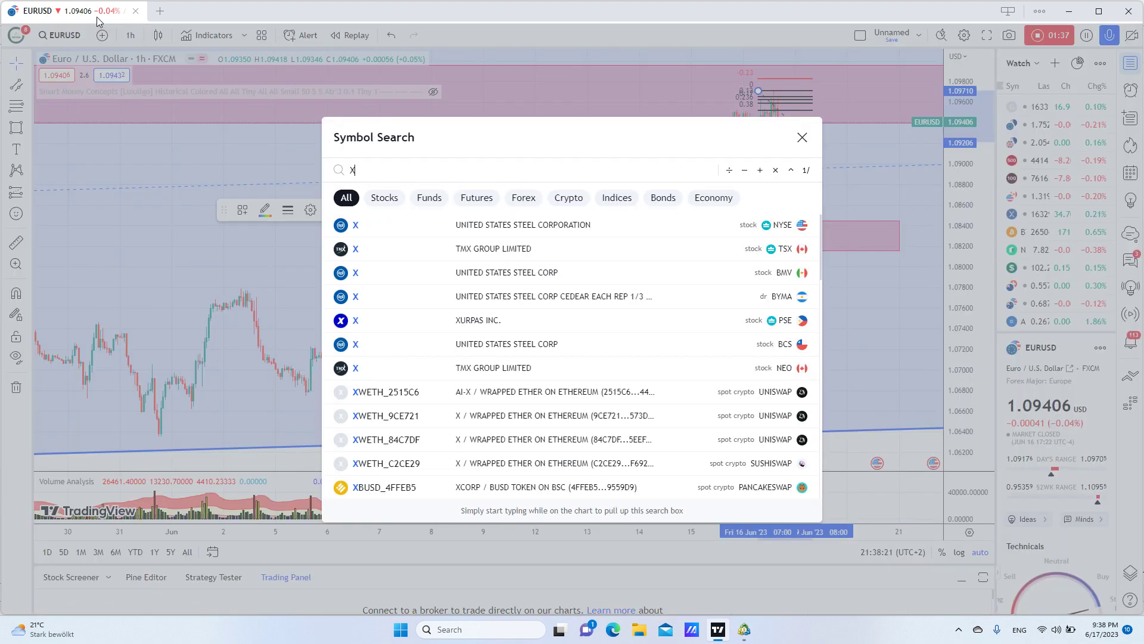
text(AUUS)
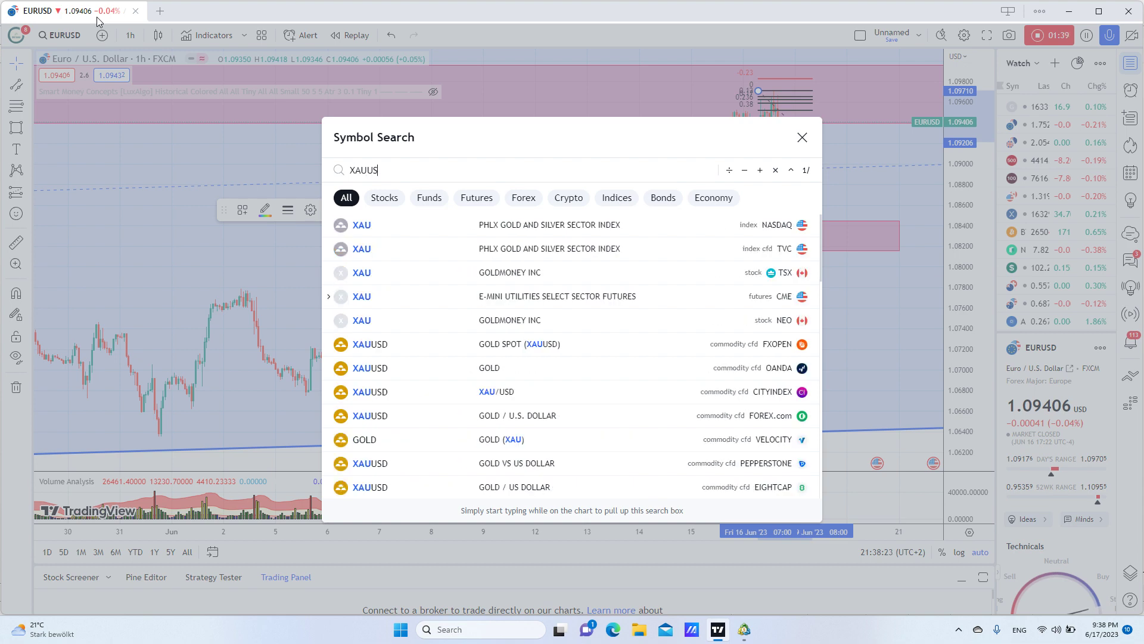
text(D)
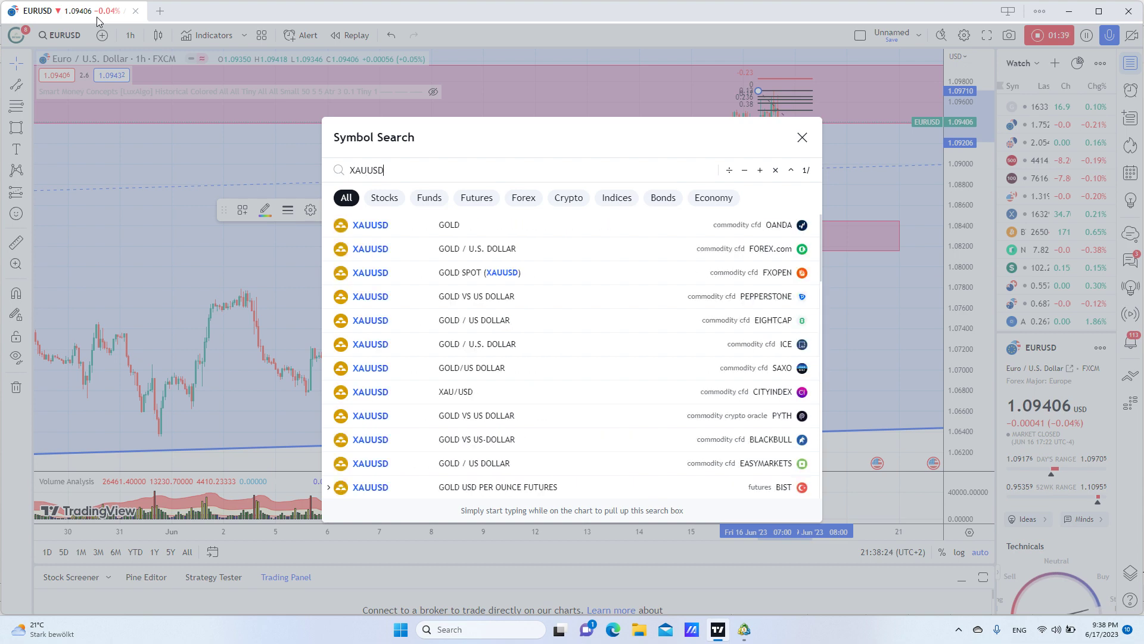
click(554, 233)
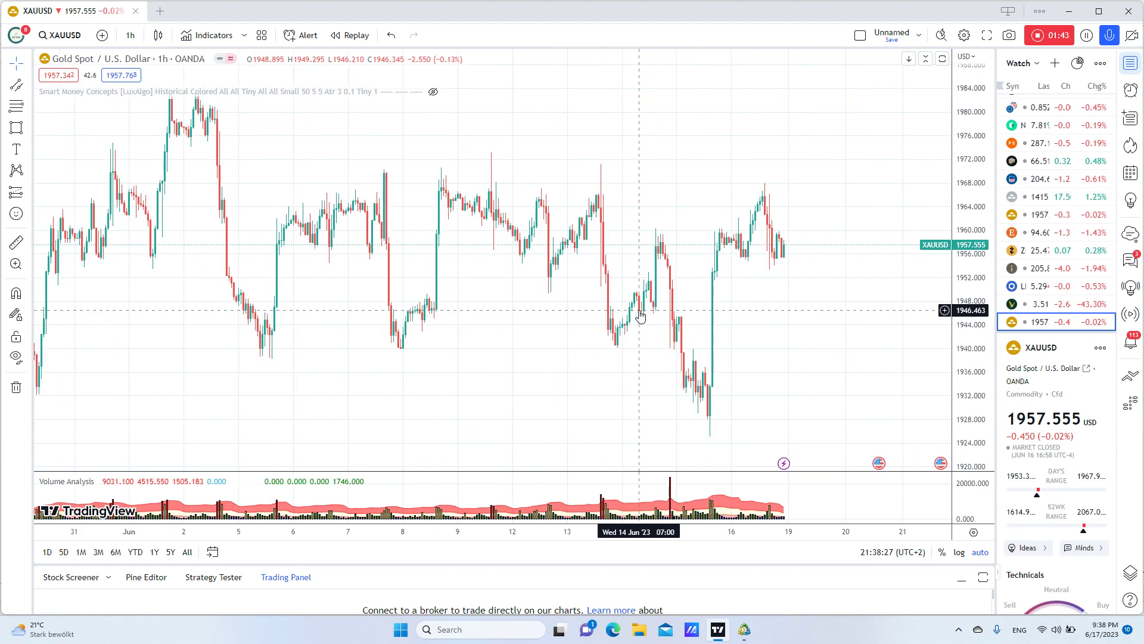
Step: Draw a rectangular demand zone around the mid-June low, spanning about 1925.3 to 1935.7 from 14 to 21 June
scroll(640, 316, up, 2)
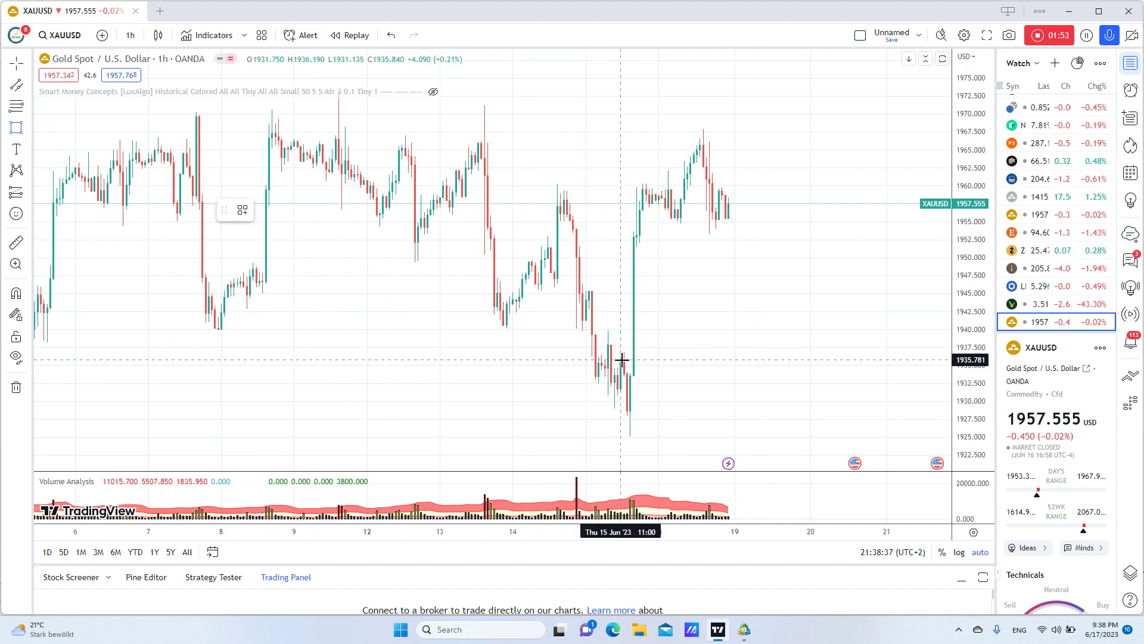
mouse_move(624, 360)
mouse_down()
mouse_move(864, 360)
mouse_move(914, 436)
mouse_move(925, 435)
mouse_up()
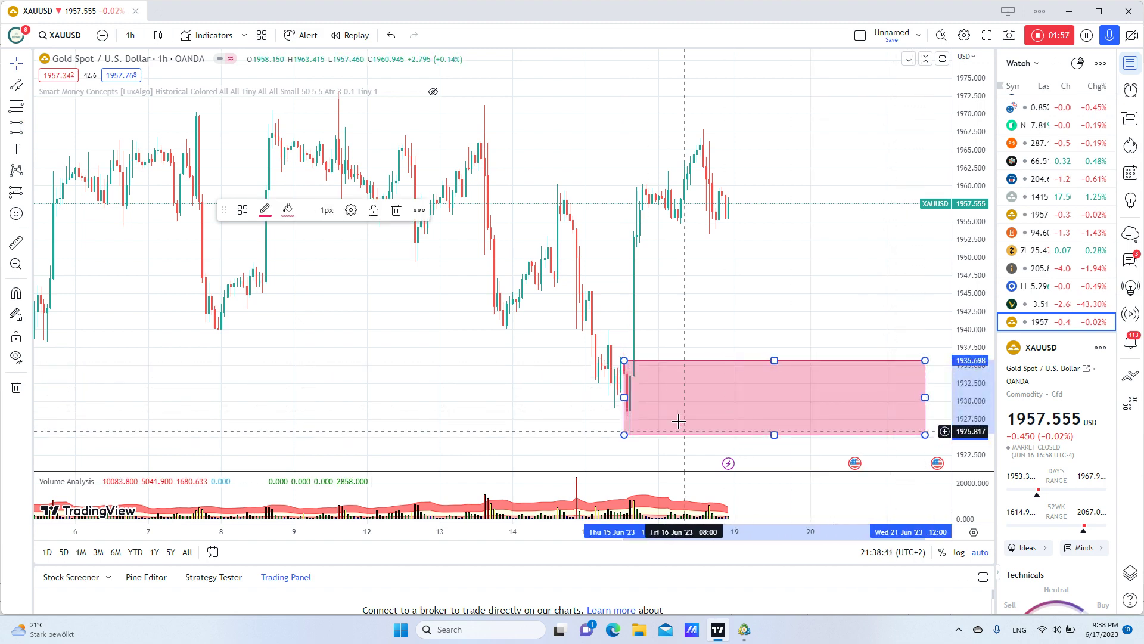
drag(624, 397, 576, 397)
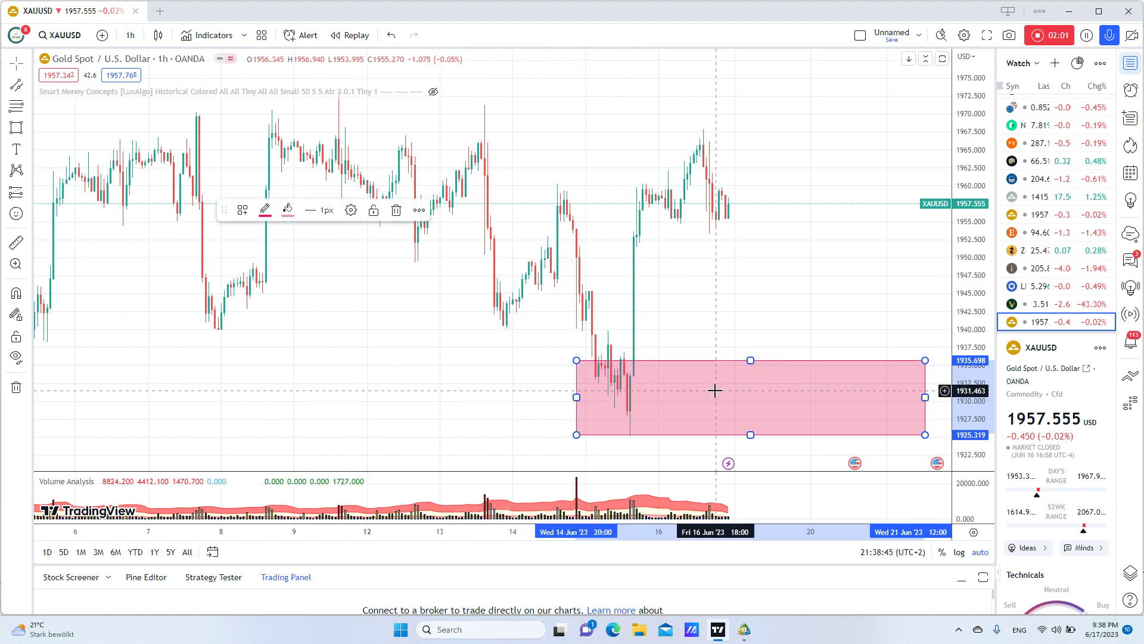
Step: Place a horizontal line at about 1932.68, along the late-May low and through the demand zone
scroll(552, 340, down, 3)
scroll(551, 341, down, 3)
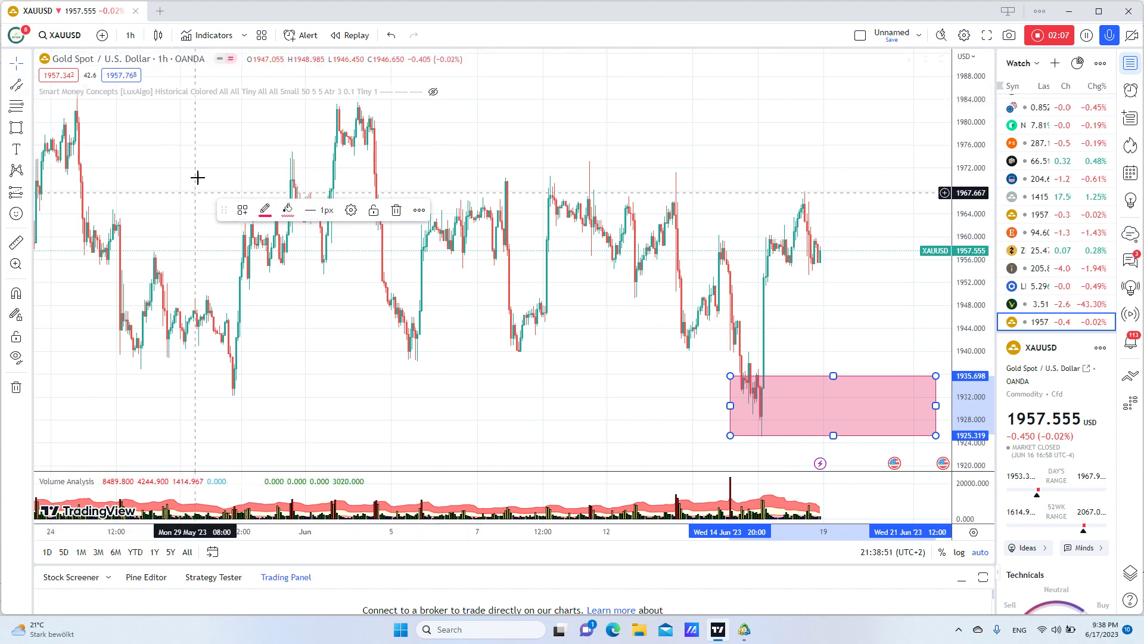
click(30, 87)
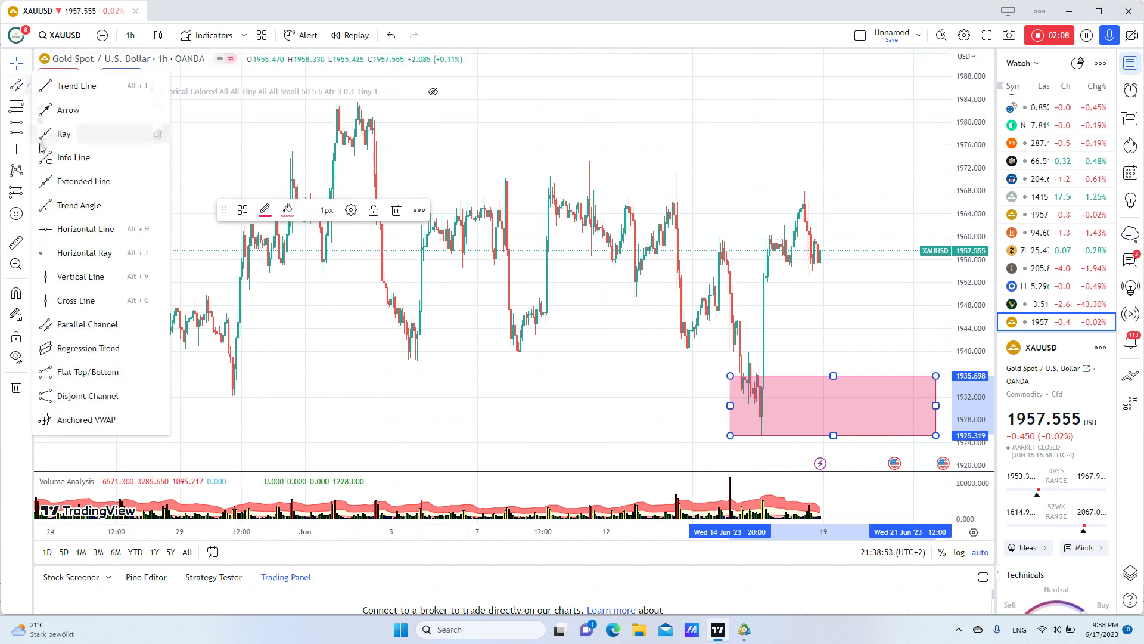
click(81, 229)
click(368, 392)
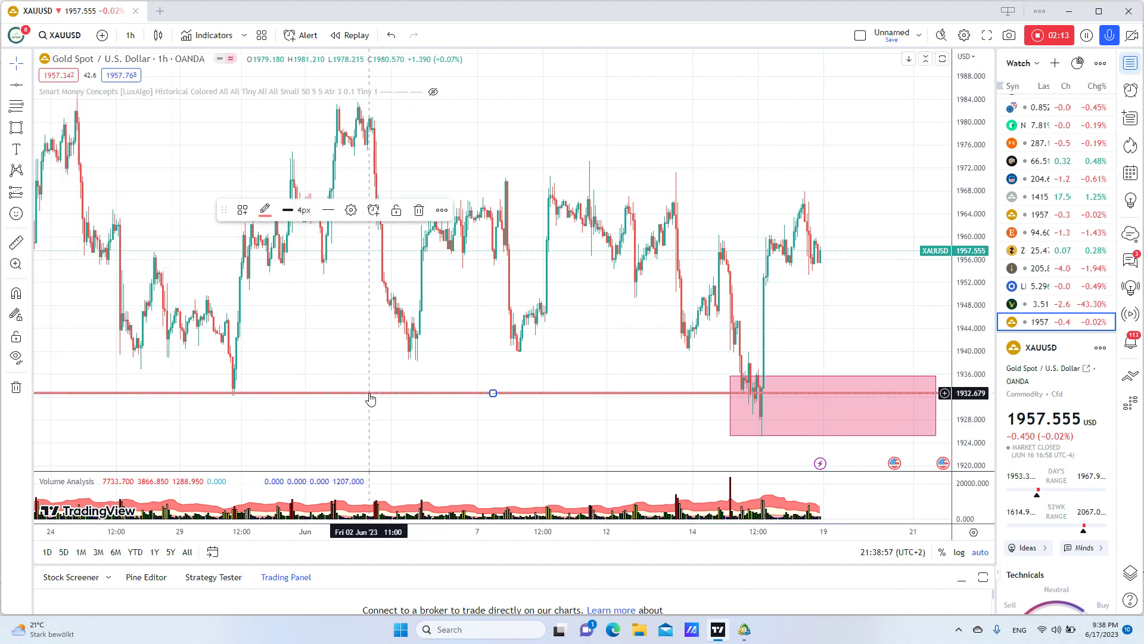
Step: Switch the XAUUSD chart to the 4 hours timeframe and reset the chart view
click(129, 36)
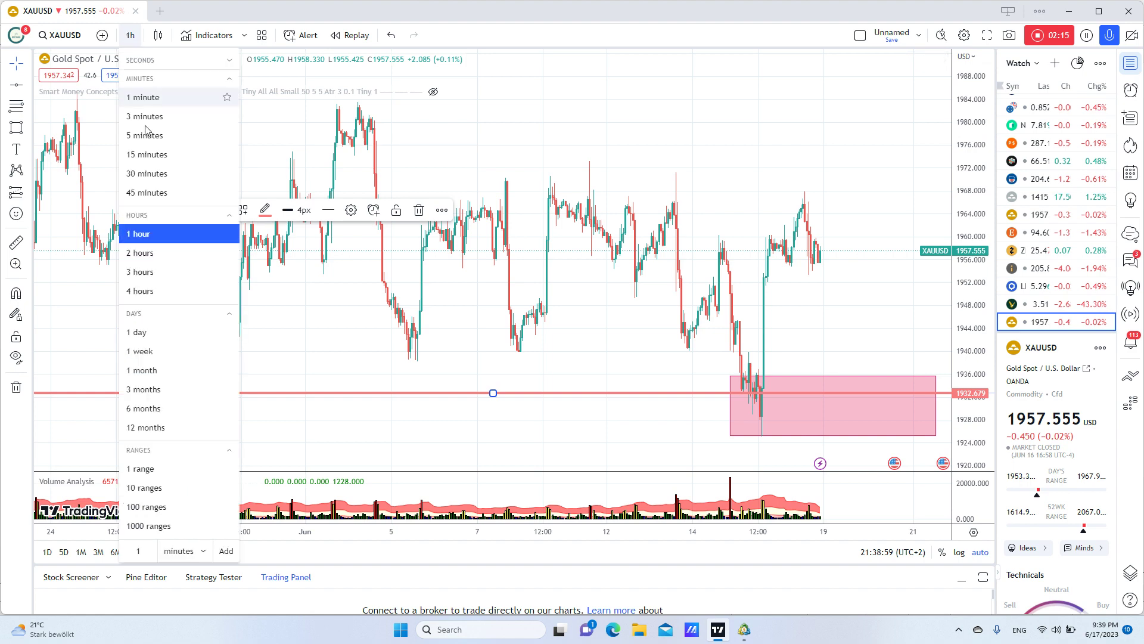
click(159, 292)
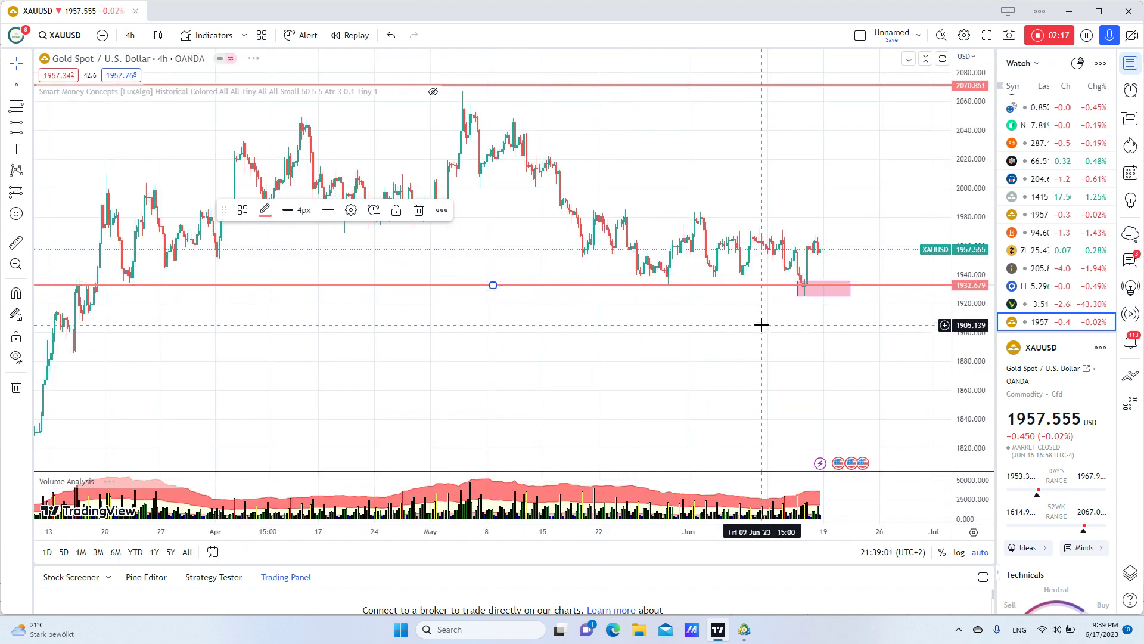
right_click(649, 349)
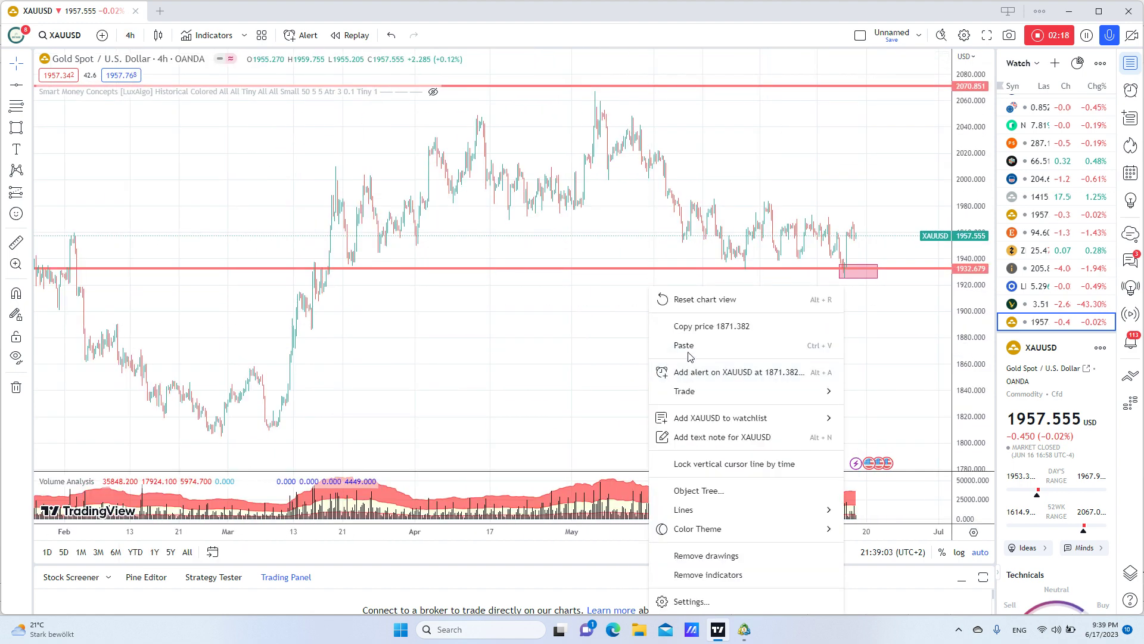
click(687, 295)
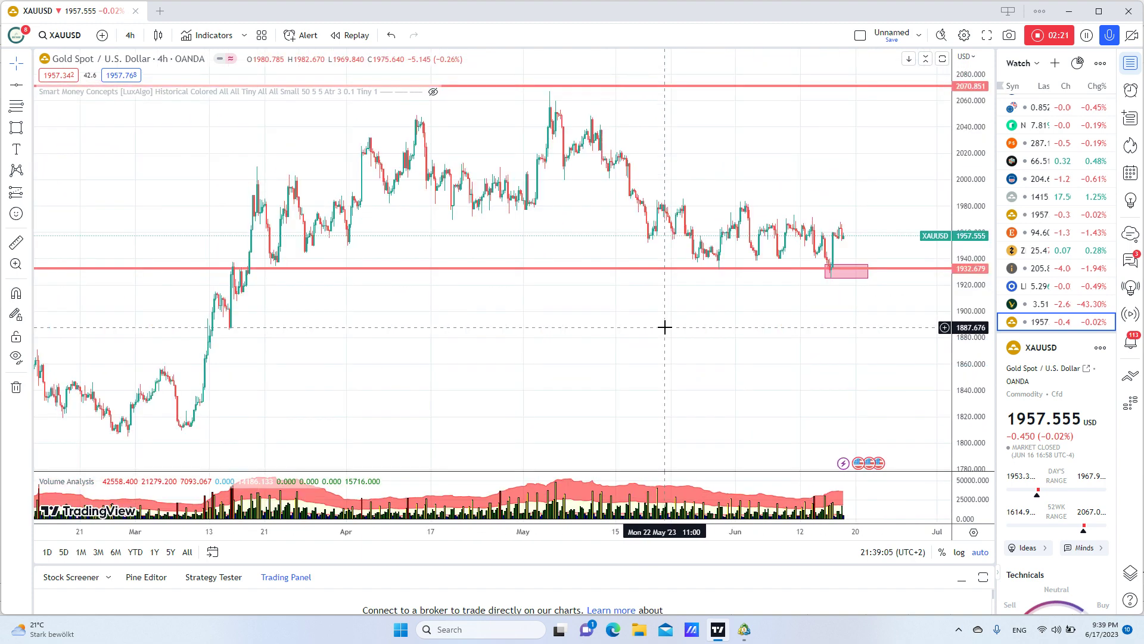
scroll(665, 326, up, 2)
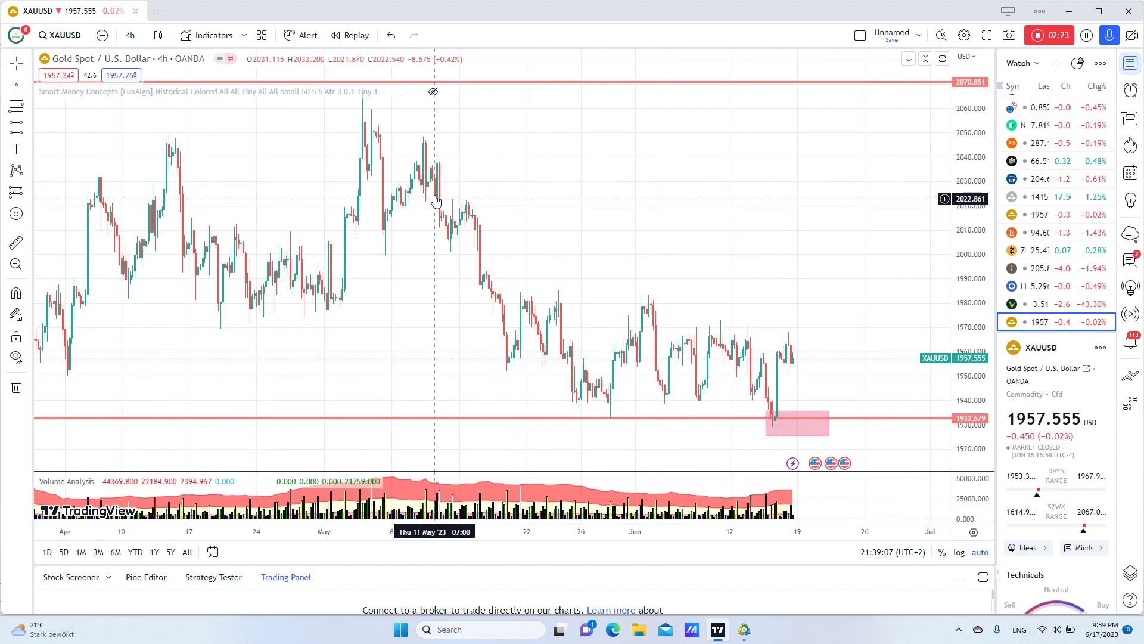
Step: Draw a rectangular supply zone on the gold chart spanning about 2021.9 to 2041.0, from 11 May to 29 June
key(alt+shift+r)
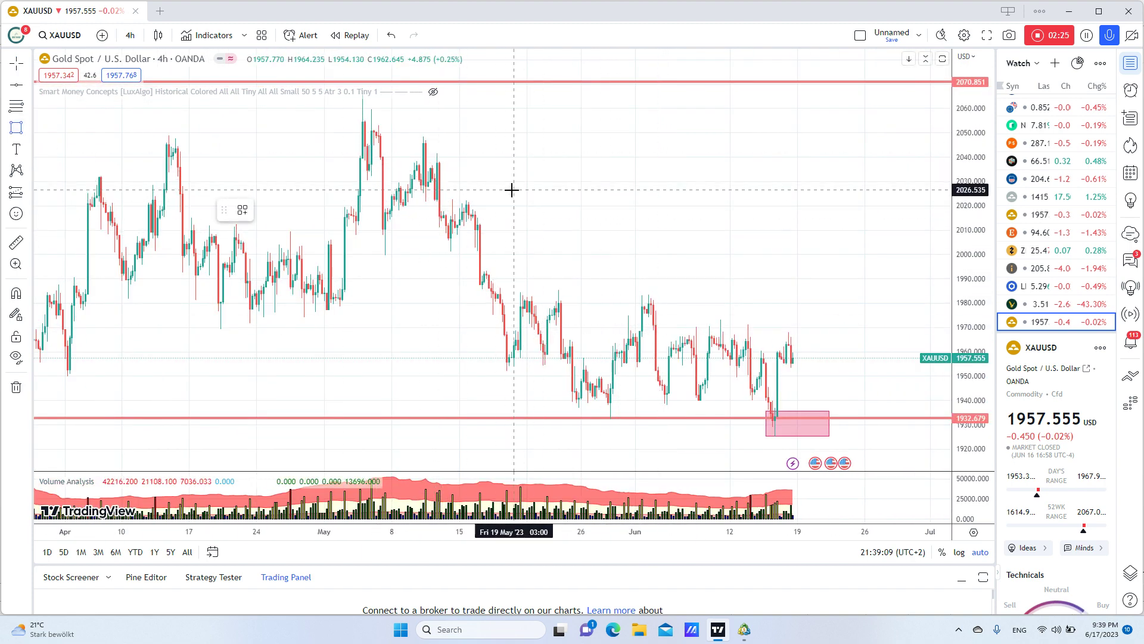
click(435, 200)
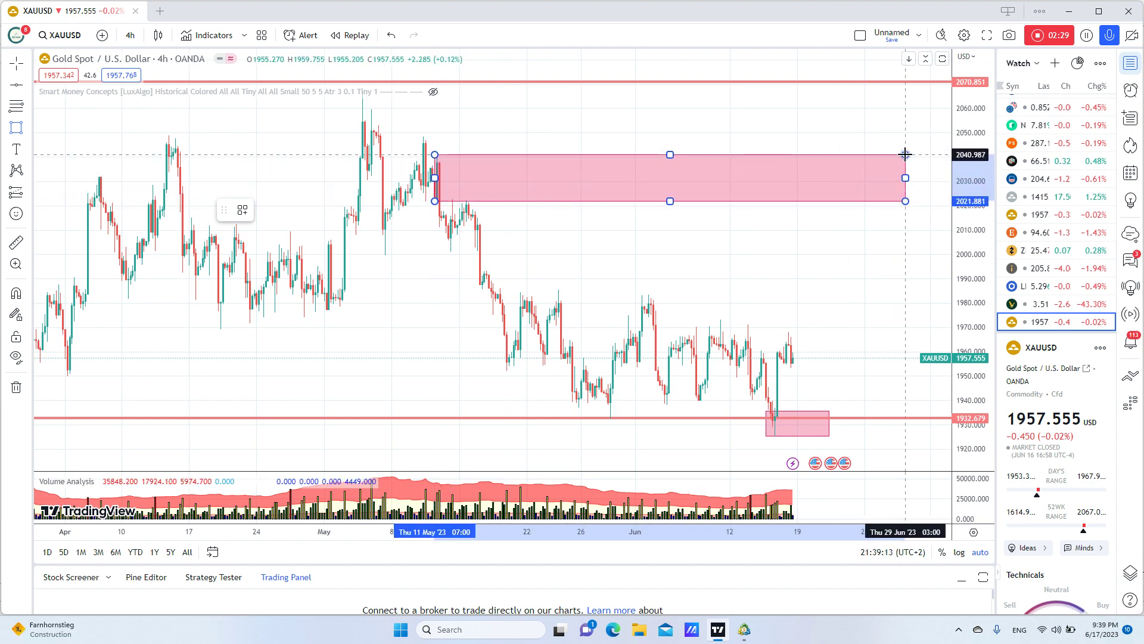
click(906, 155)
click(822, 259)
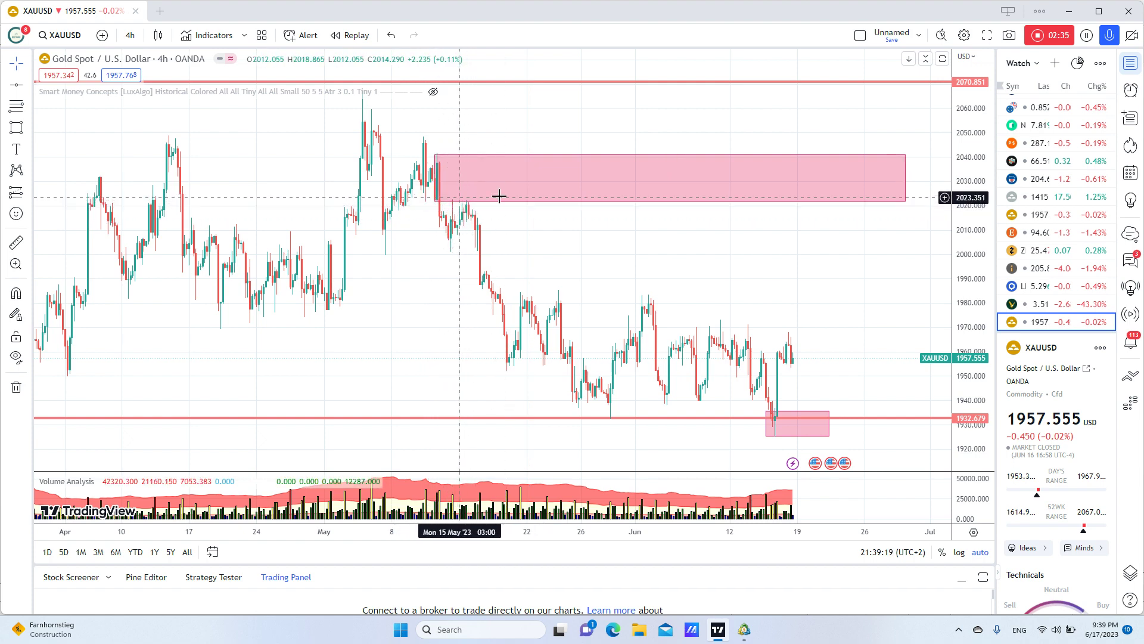
Step: Draw a Fibonacci retracement over the mid-June range, level 0 at about 1967.88 and level 1 at about 1953.40, extended to 27 June
scroll(615, 394, up, 5)
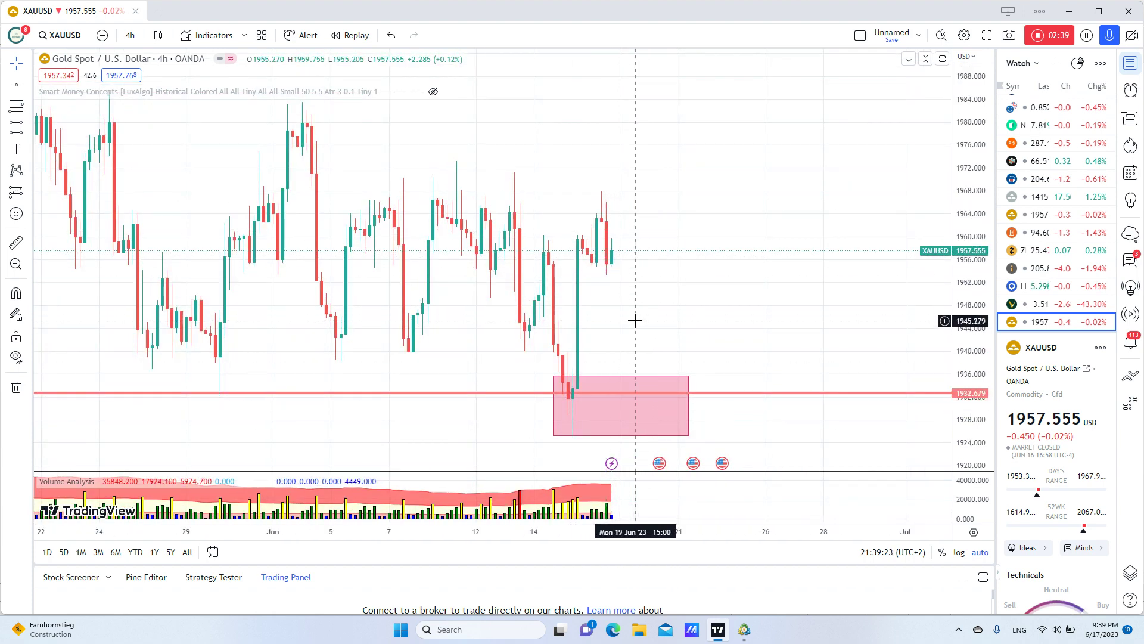
click(9, 108)
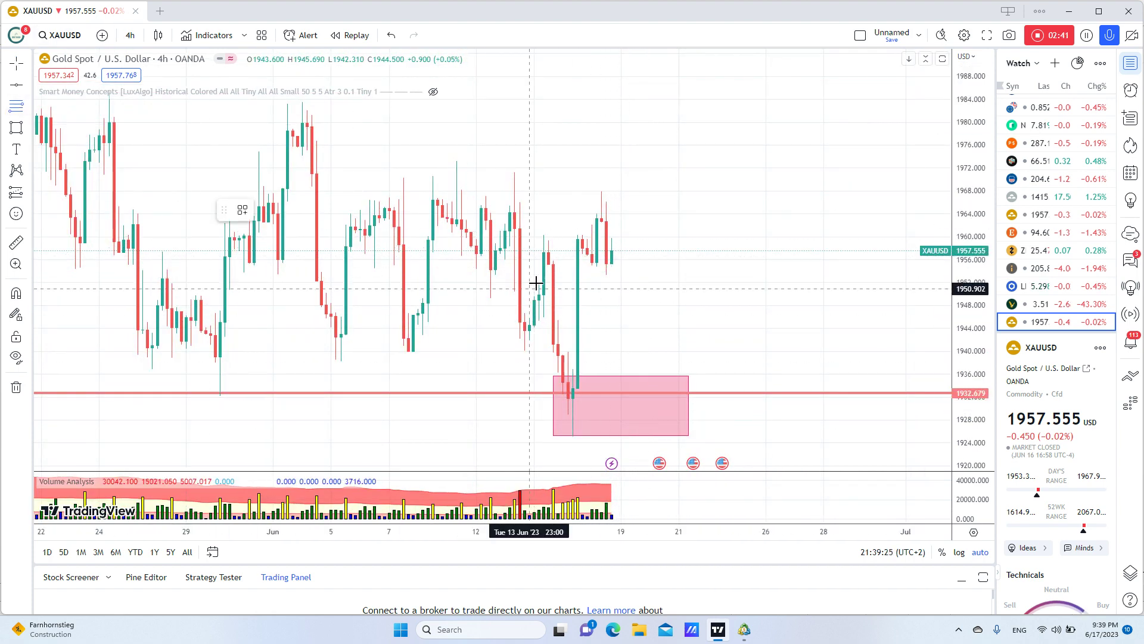
click(669, 276)
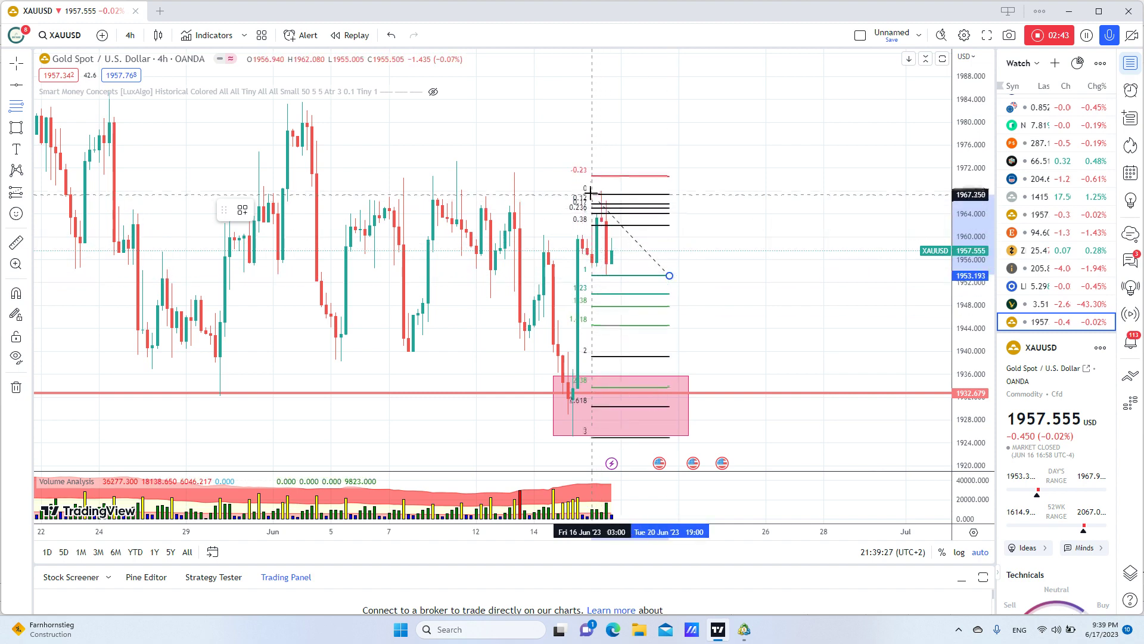
click(588, 190)
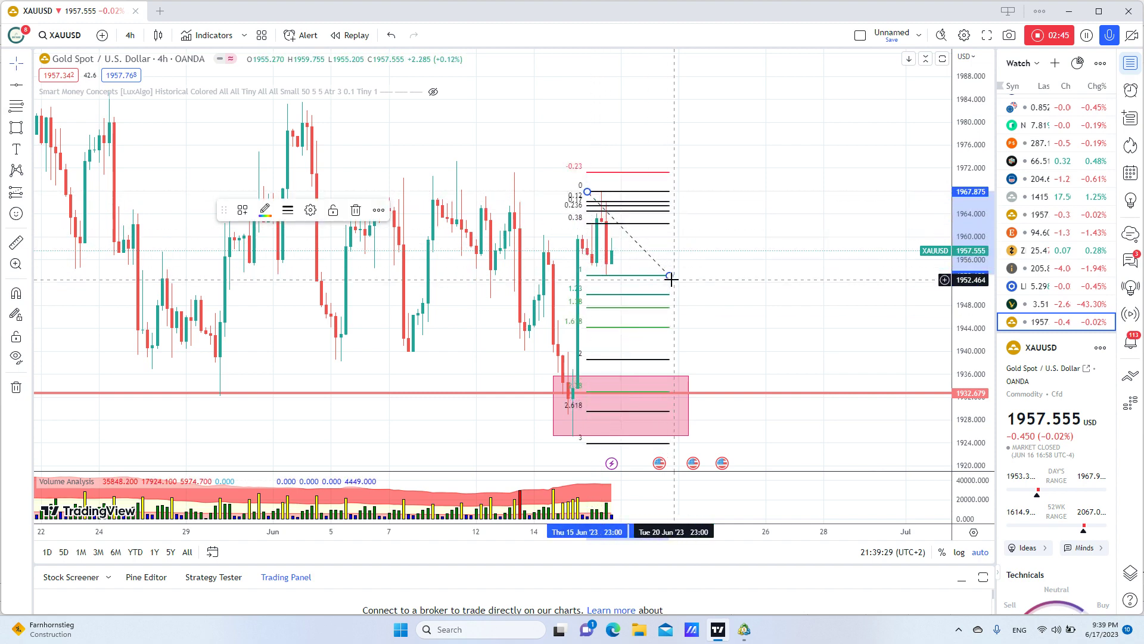
mouse_move(669, 277)
mouse_down()
mouse_move(793, 287)
mouse_move(805, 276)
mouse_up()
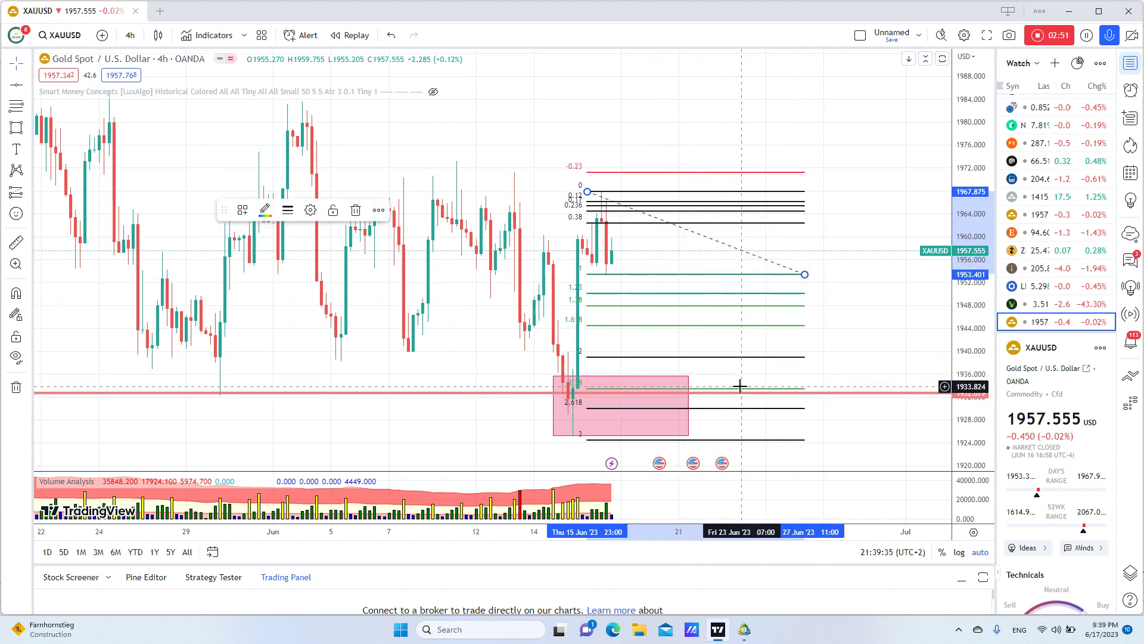
Step: Place horizontal lines at about 1983.36 along the late-May and early-June highs and about 2021.84 along the supply zone's lower edge
scroll(833, 153, down, 3)
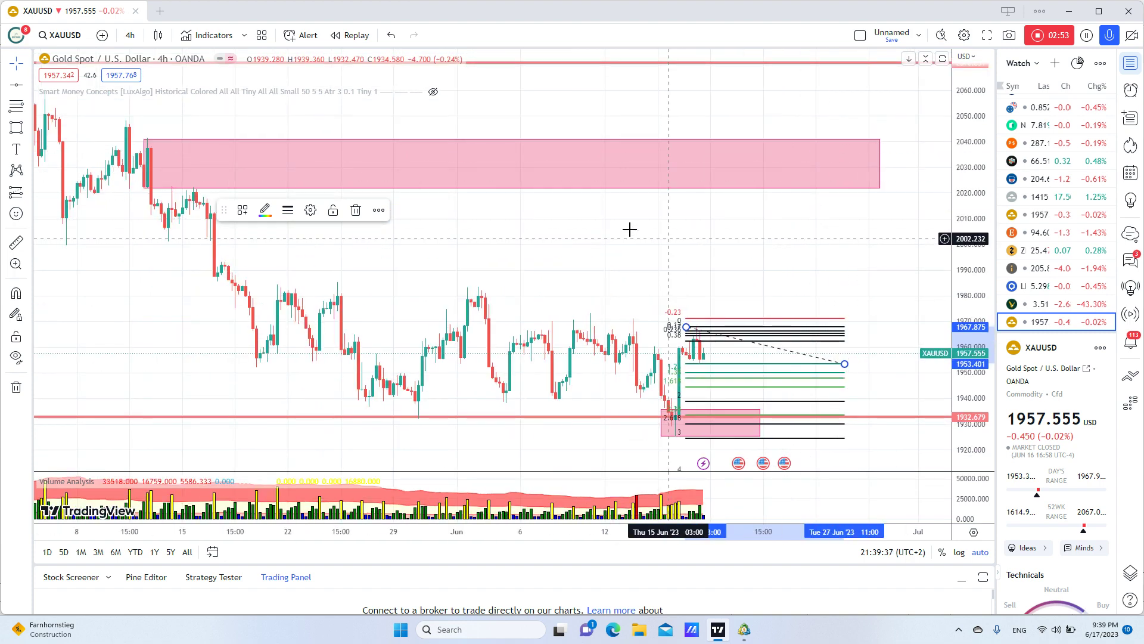
scroll(321, 197, up, 1)
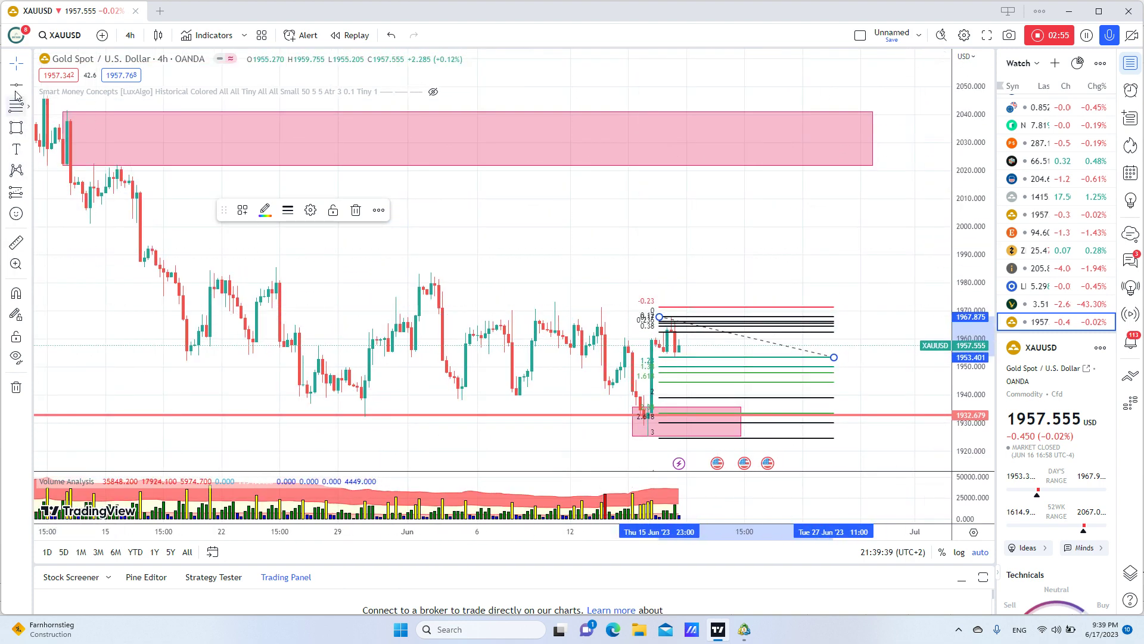
key(alt+h)
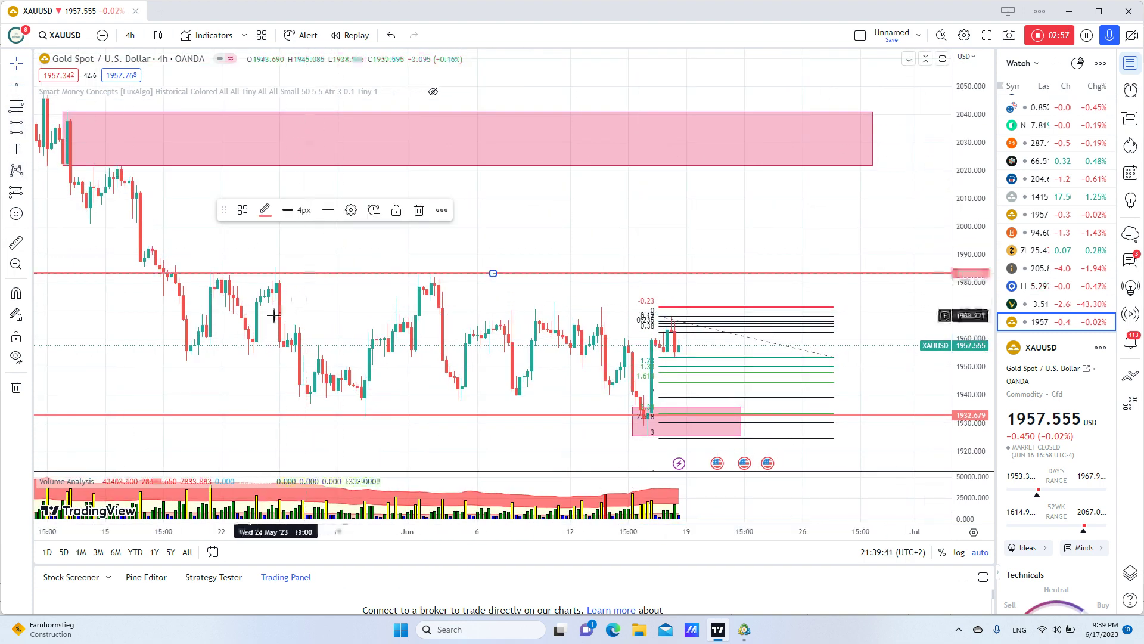
click(16, 85)
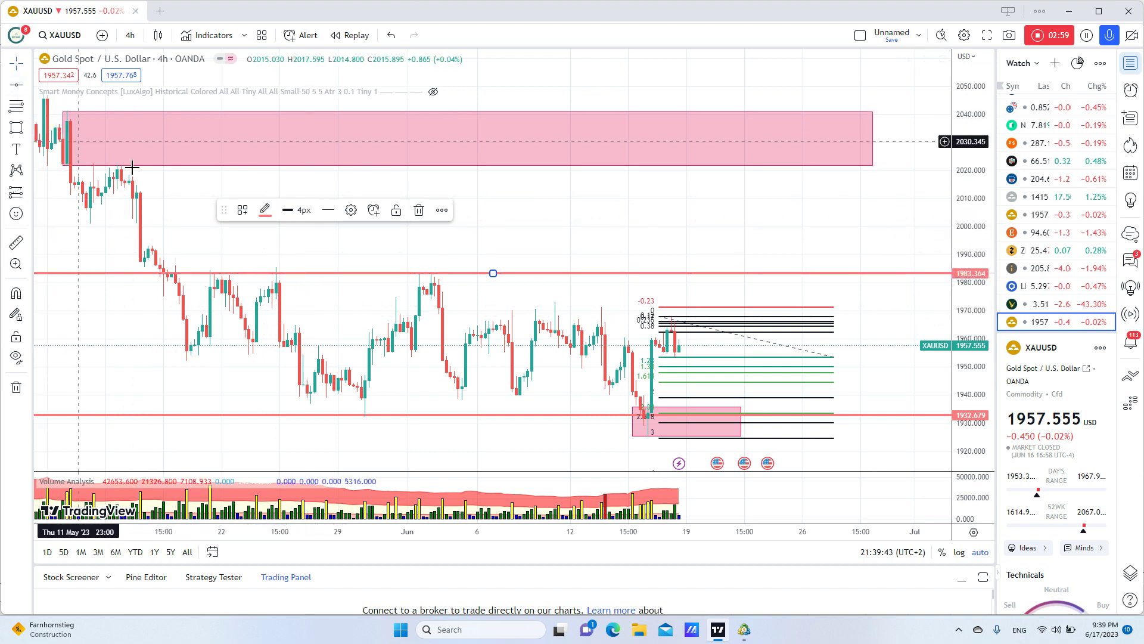
click(154, 166)
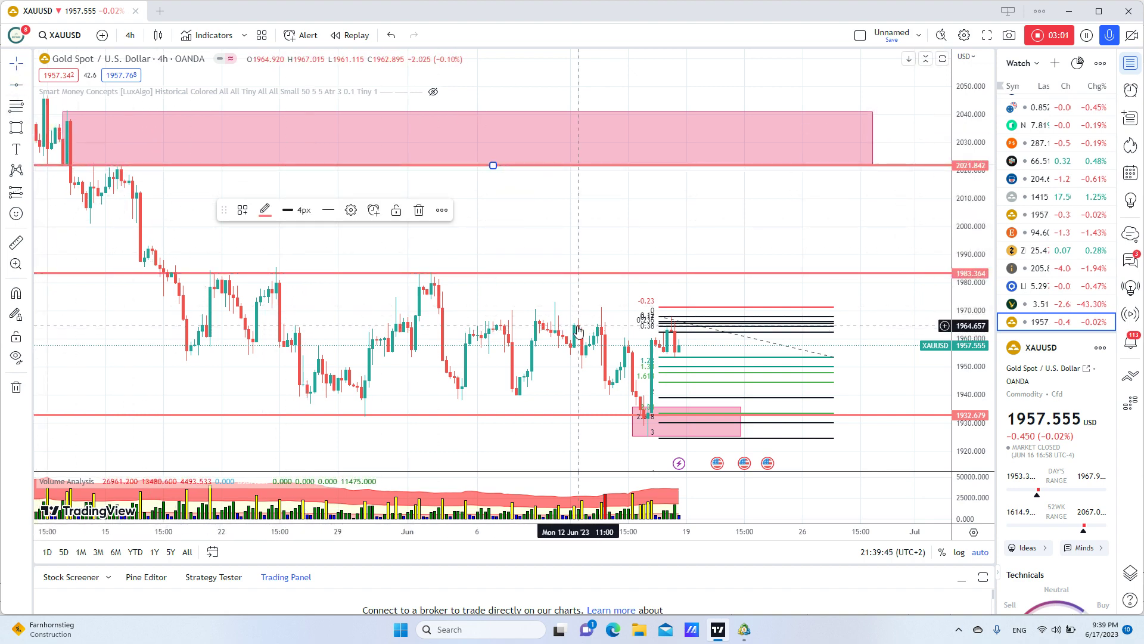
Step: Re-anchor the Fibonacci retracement with level 0 at the mid-June low, about 1925.18, and level 1 at about 1967.95 on 29 June
scroll(719, 375, up, 2)
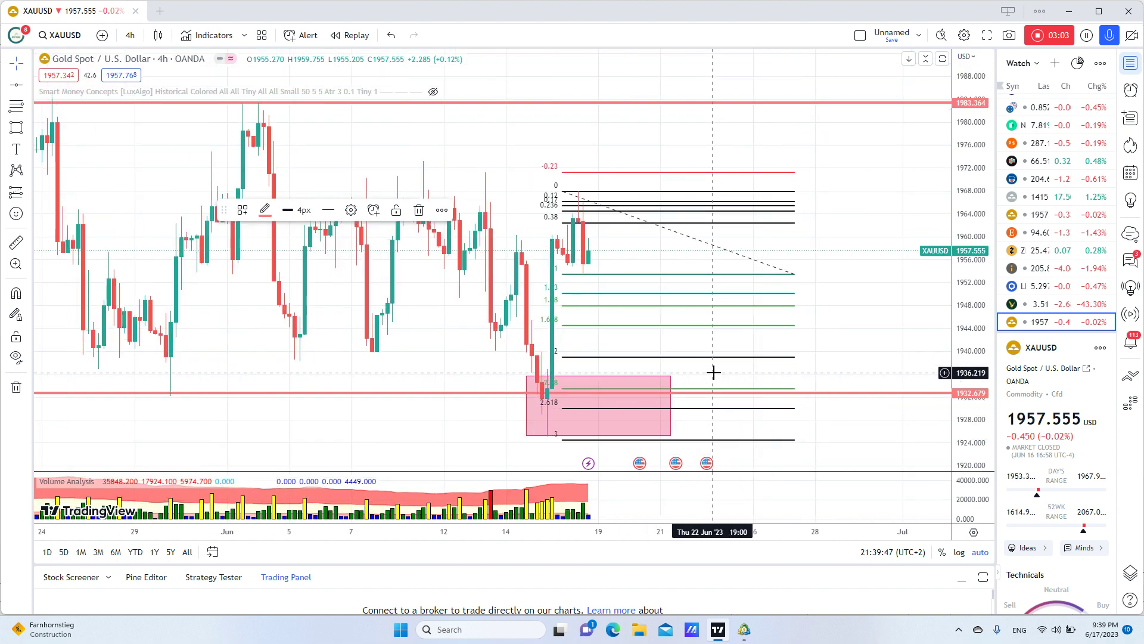
scroll(588, 325, up, 1)
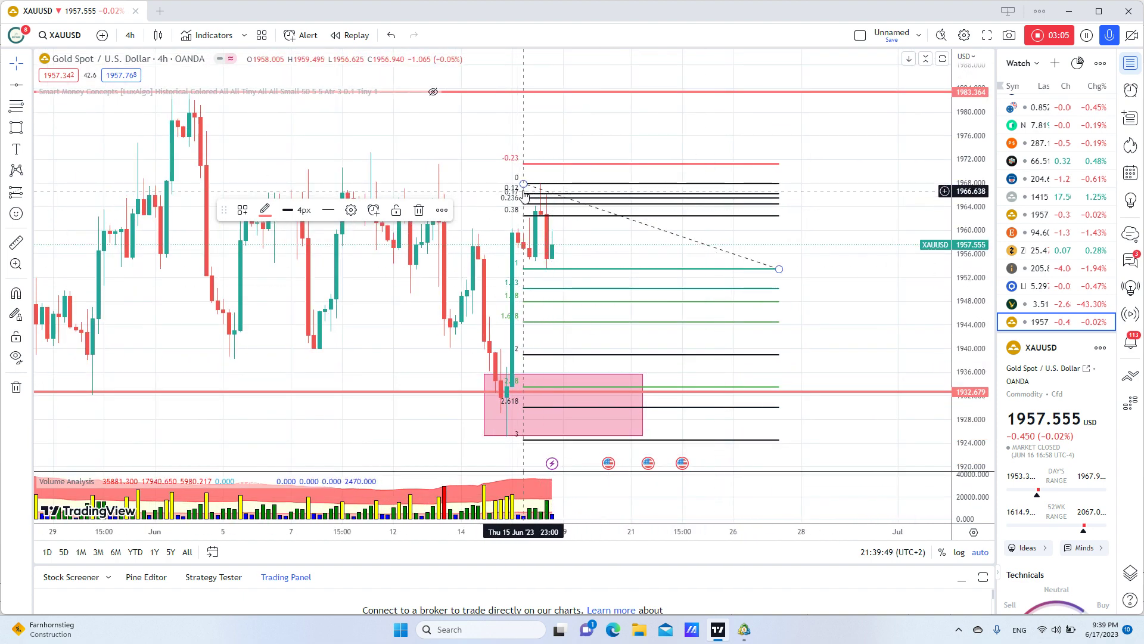
click(587, 392)
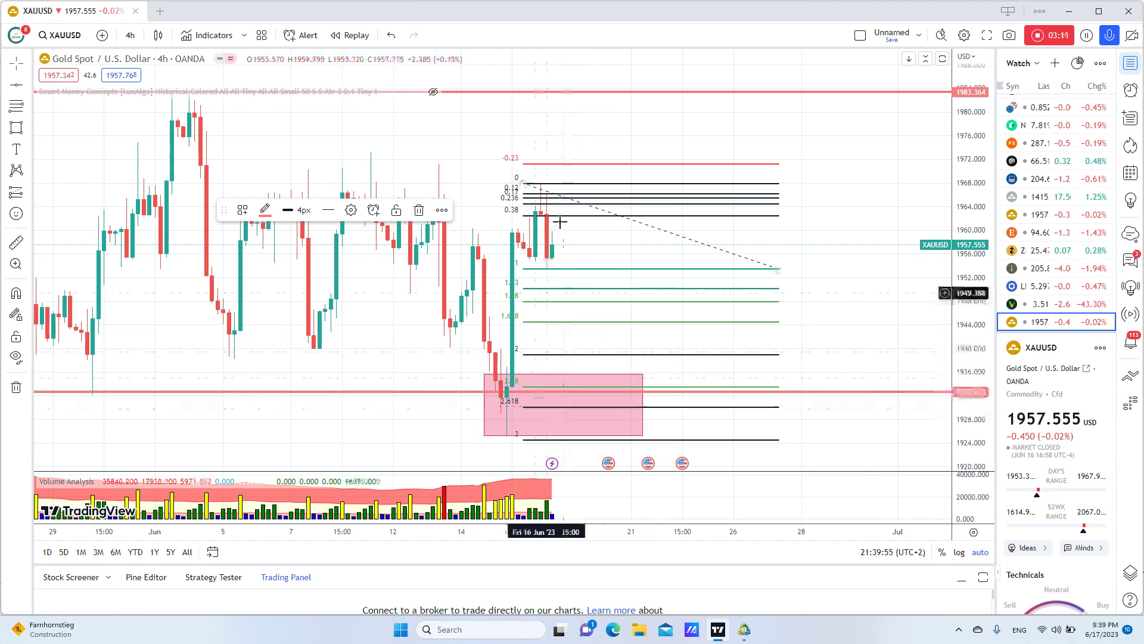
mouse_move(524, 183)
mouse_down()
mouse_move(565, 171)
mouse_move(739, 206)
mouse_move(780, 313)
mouse_move(560, 405)
mouse_move(471, 421)
mouse_move(490, 441)
mouse_move(501, 436)
mouse_up()
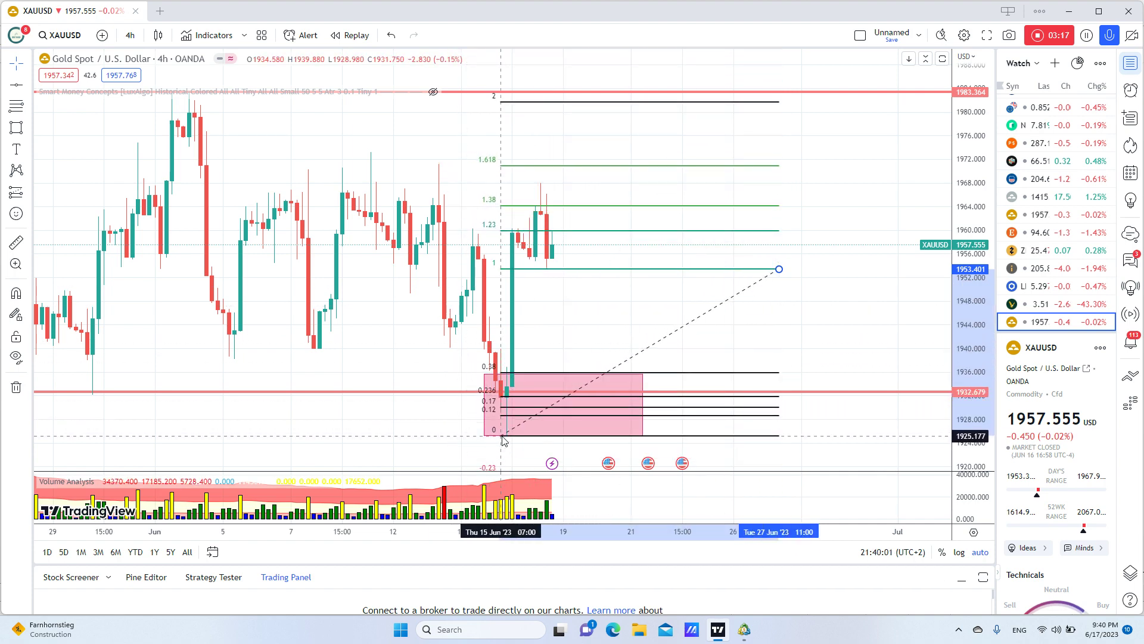
drag(779, 269, 840, 185)
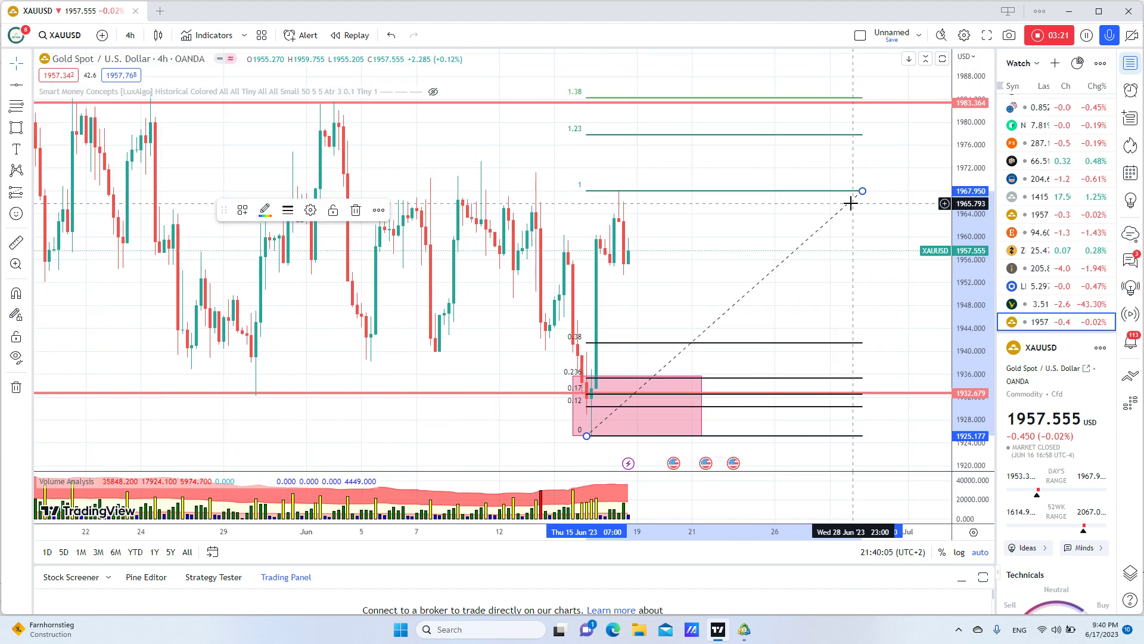
scroll(850, 199, down, 5)
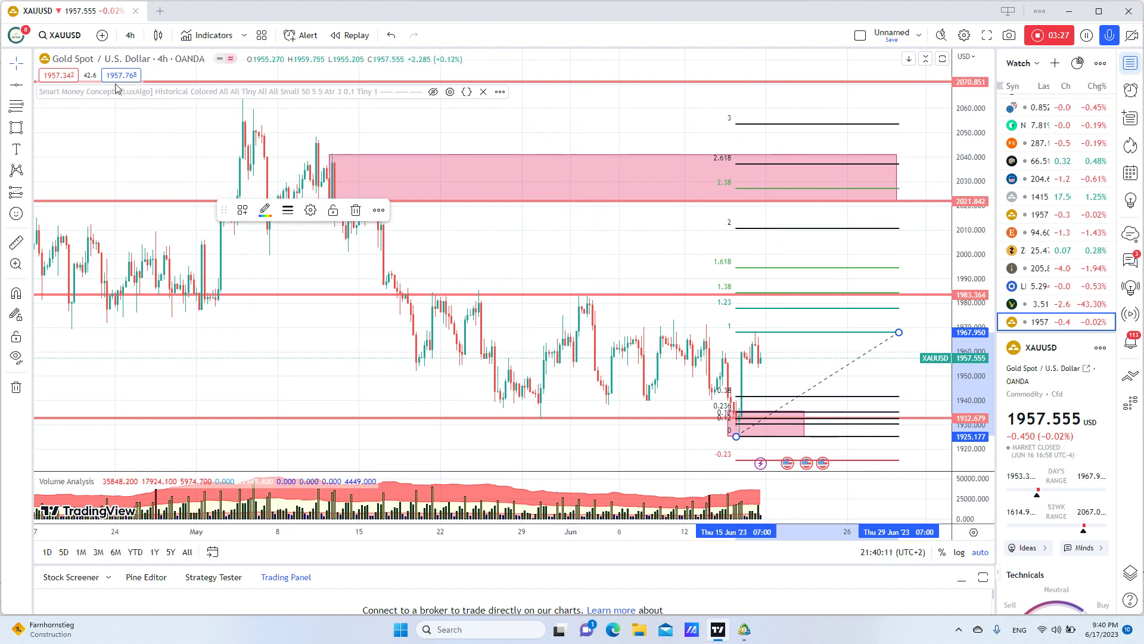
Step: Search for the symbol USDCHF and load the OANDA chart
click(65, 37)
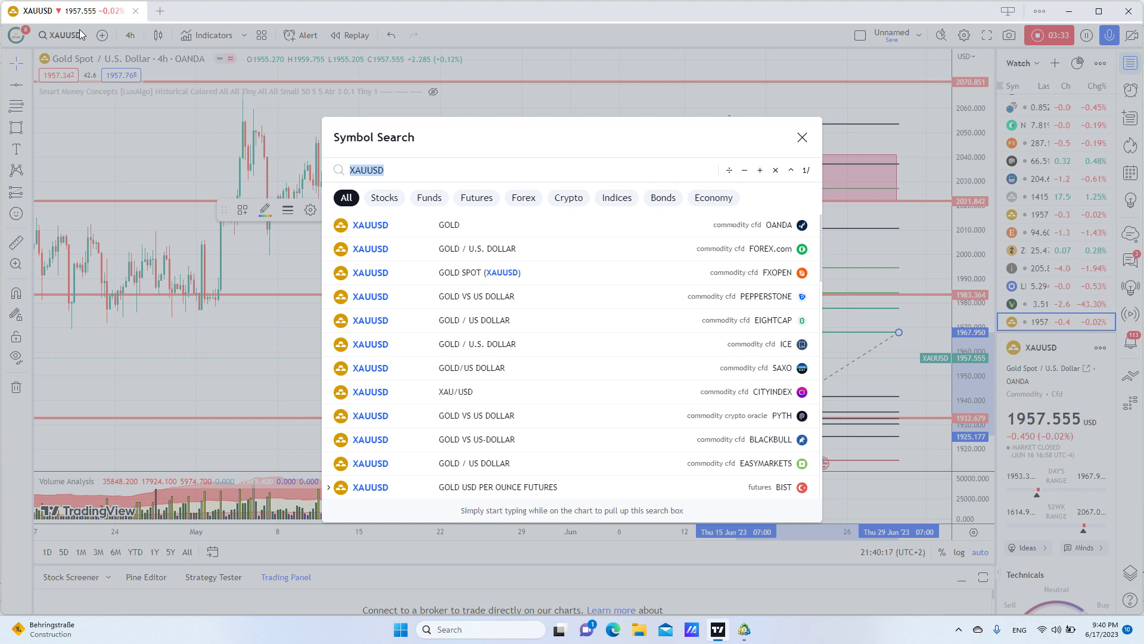
text(USDCH)
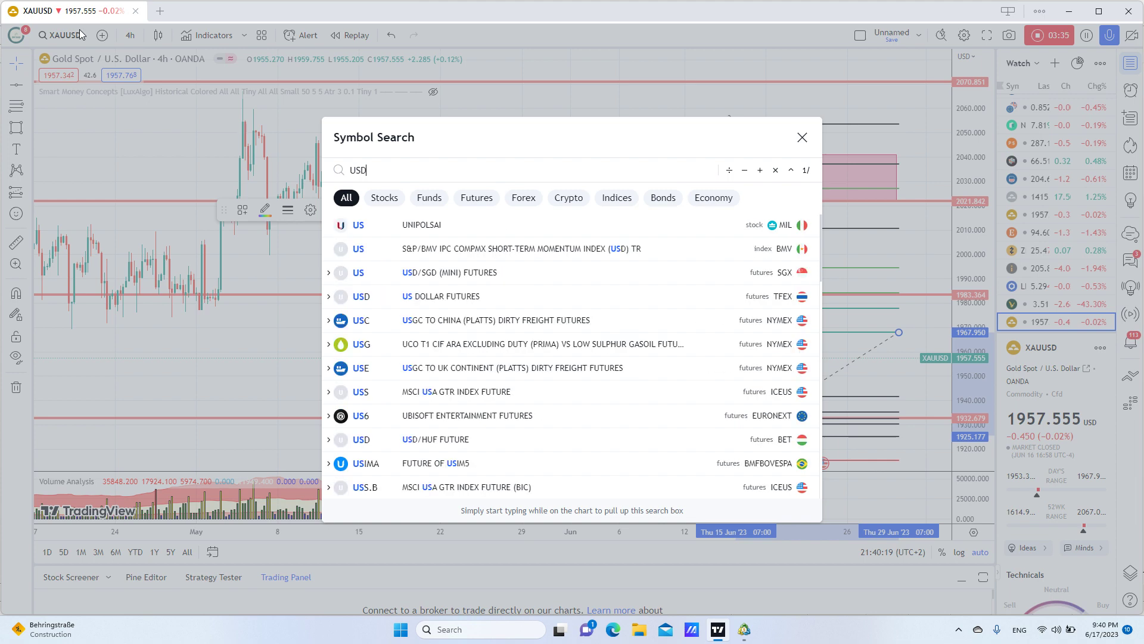
text(F)
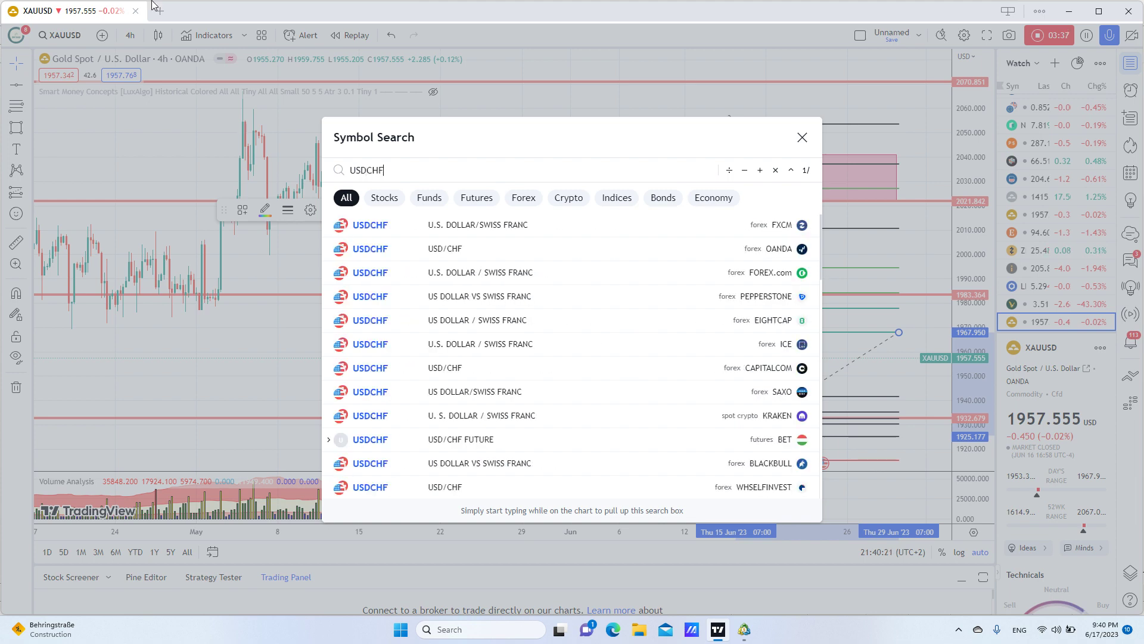
click(602, 249)
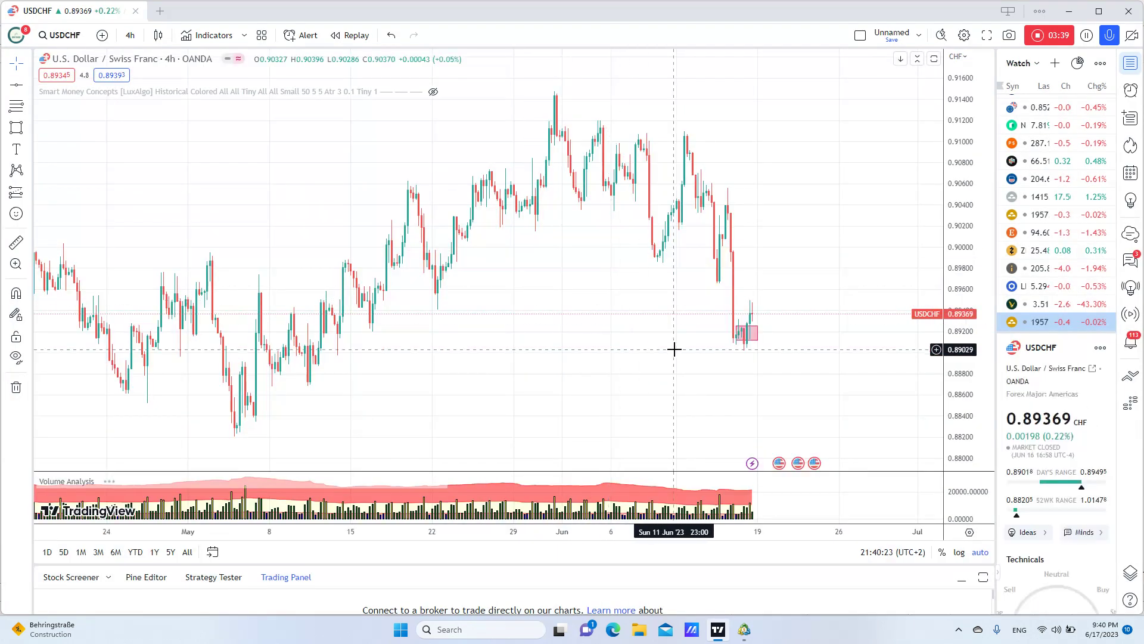
Step: Widen the rectangular zone at the mid-June low to span about 0.89121 to 0.89248, from 15 to 26 June
scroll(674, 348, up, 5)
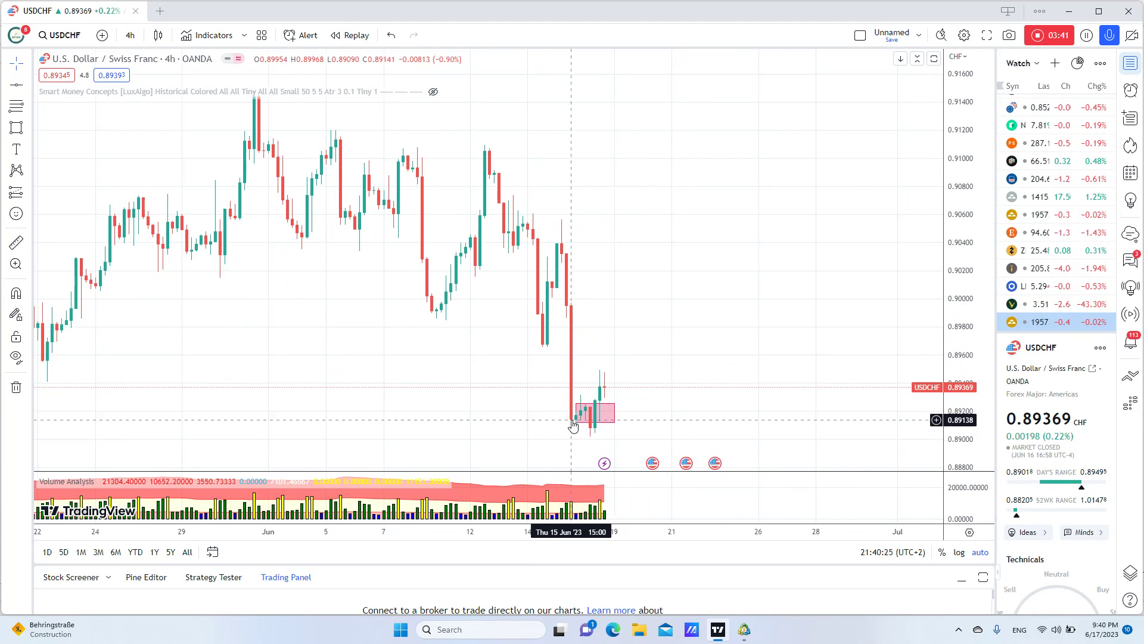
drag(573, 422, 783, 404)
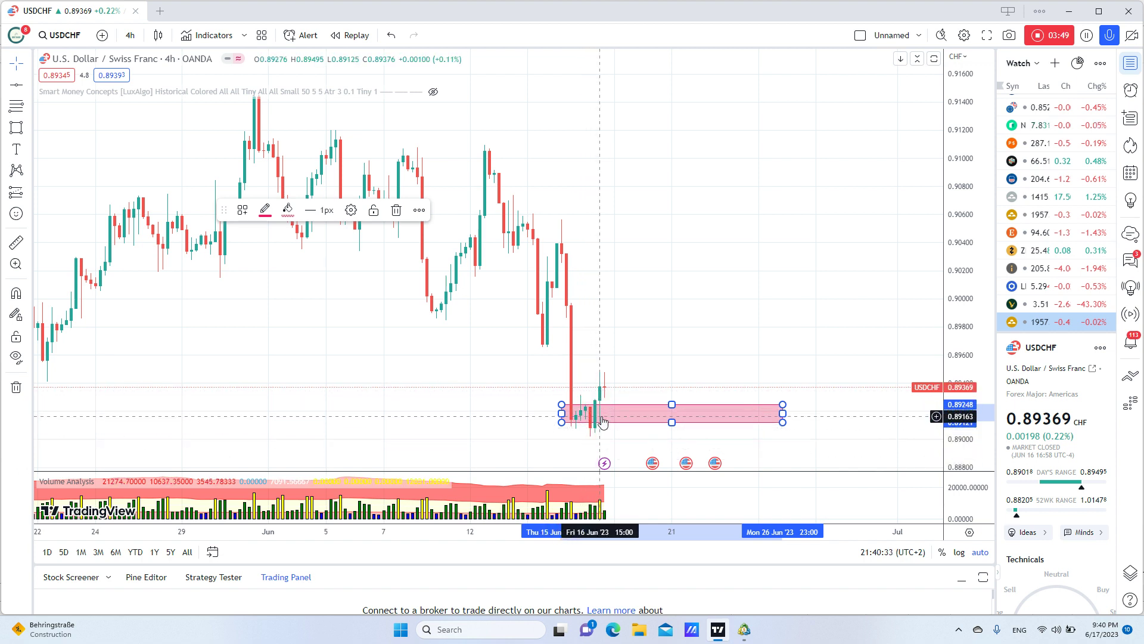
Step: Step the USDCHF chart down through the 1 hour and 15 minutes timeframes to examine price around the zone
click(131, 35)
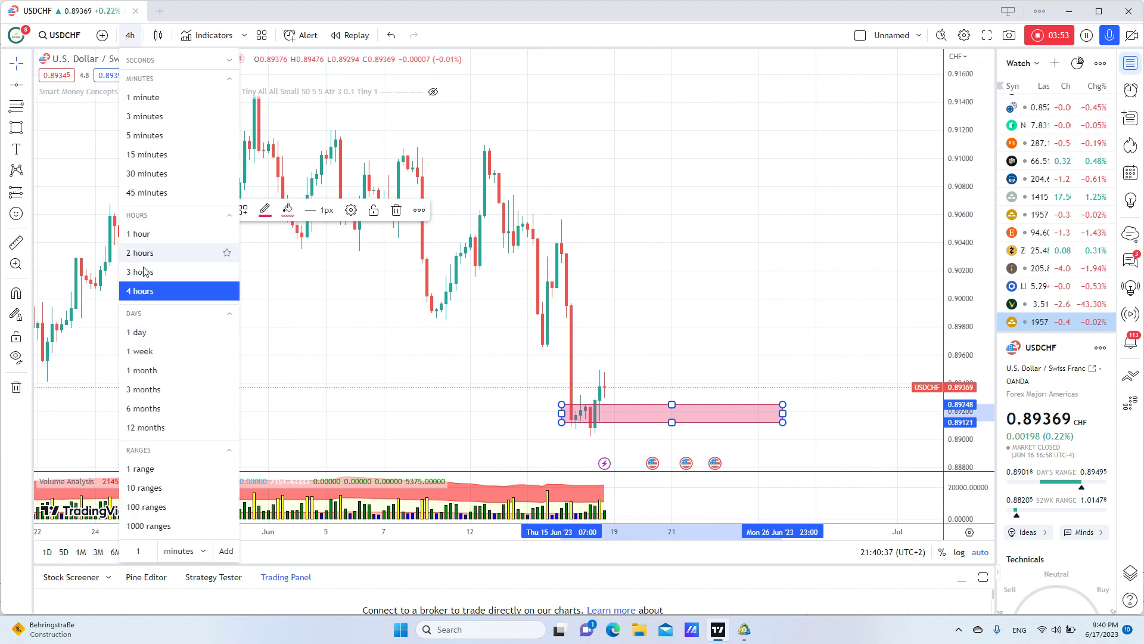
click(140, 234)
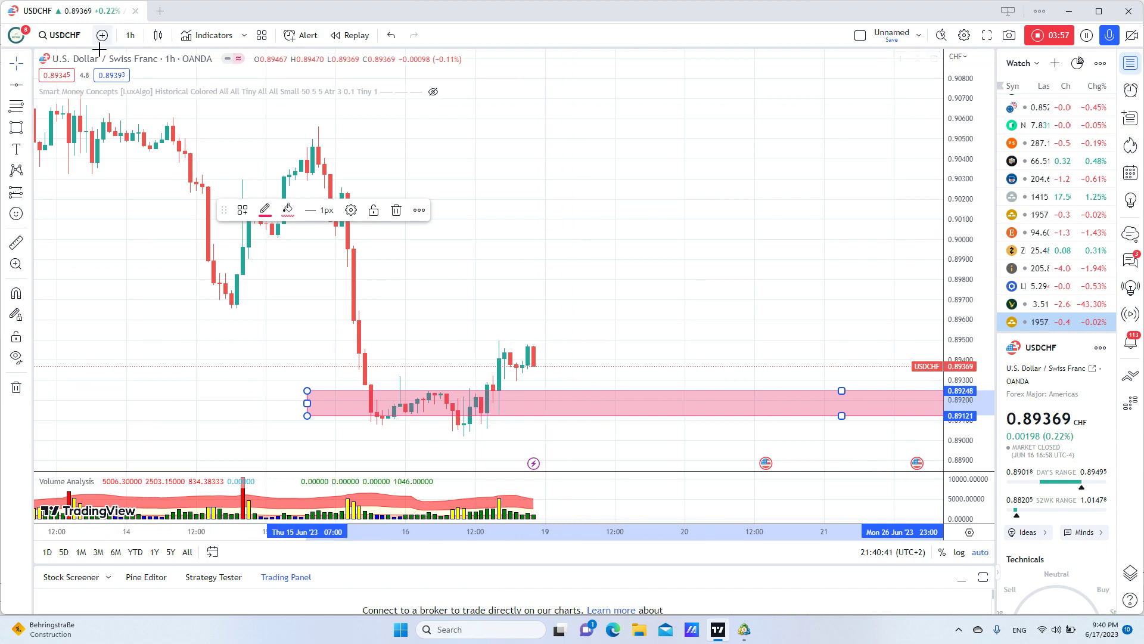
click(132, 37)
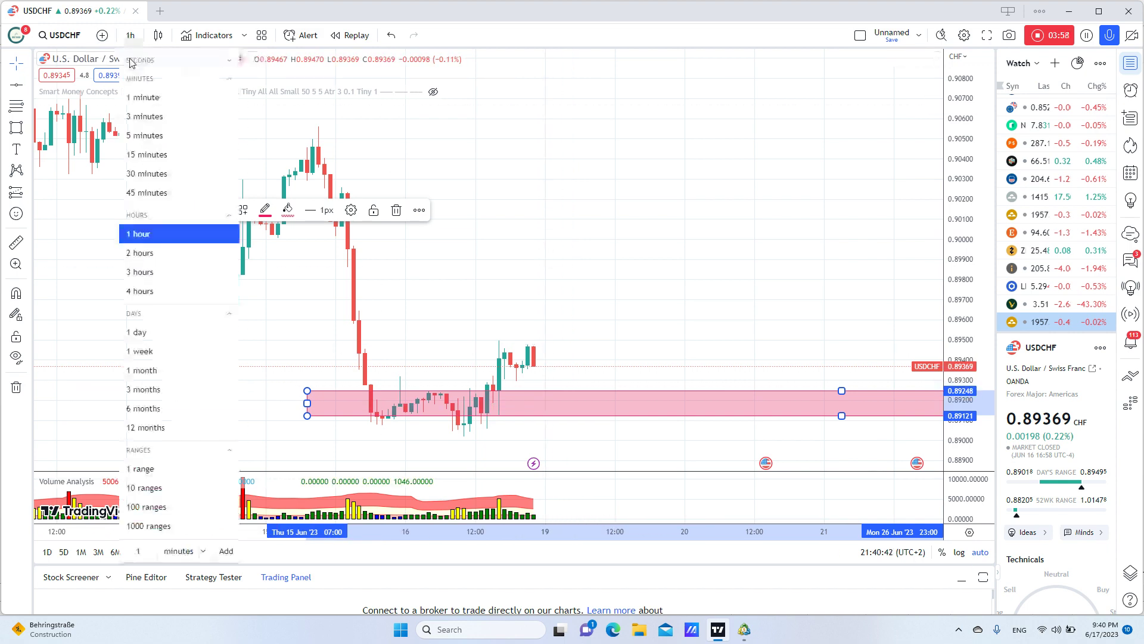
click(135, 155)
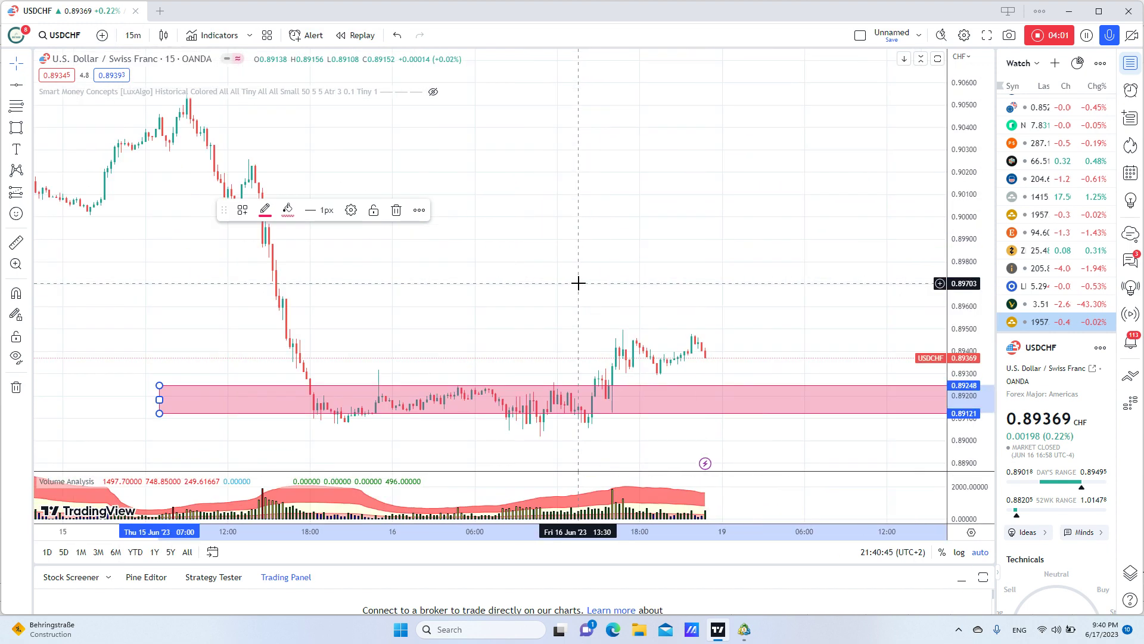
scroll(578, 283, up, 2)
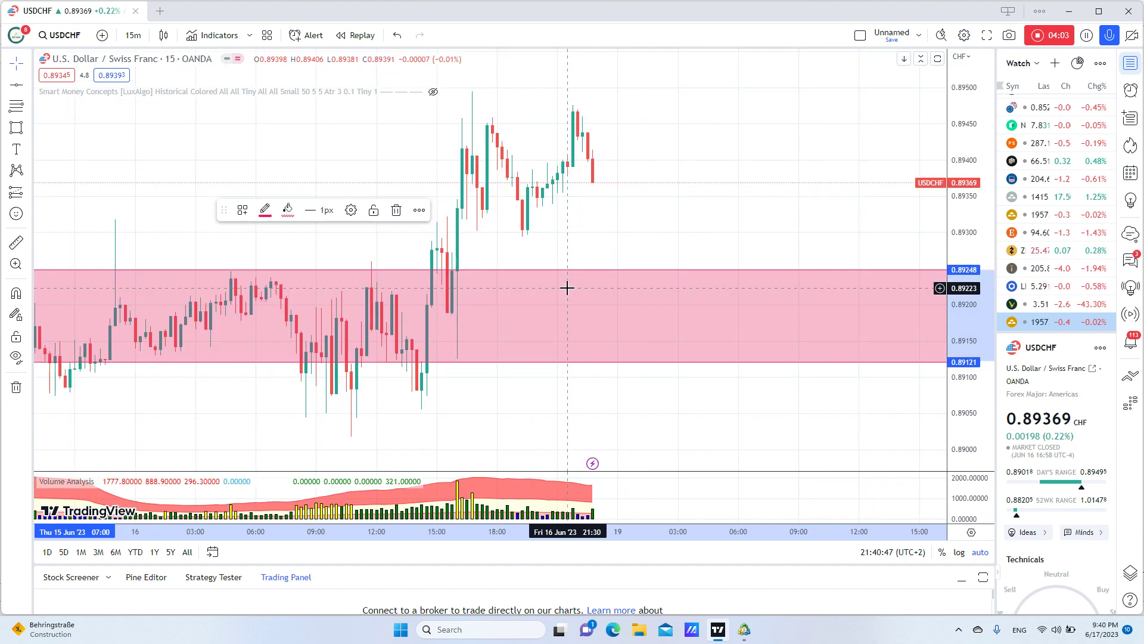
Step: Try the 3 minutes timeframe, settle on 5 minutes, and inspect the candles around the USDCHF zone
click(131, 40)
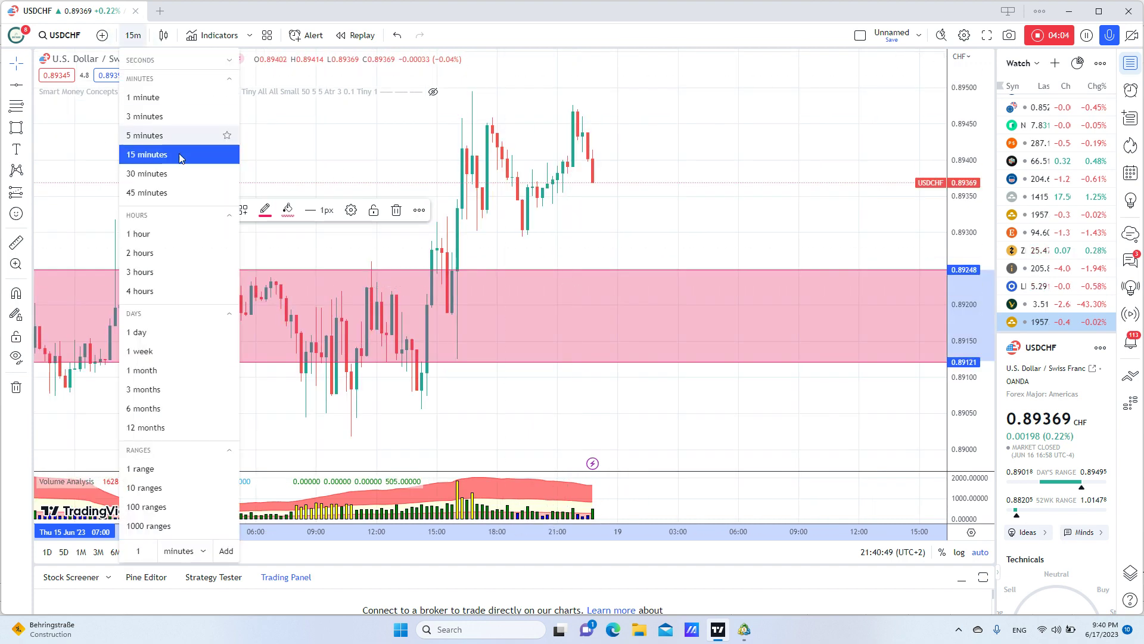
click(149, 118)
click(130, 35)
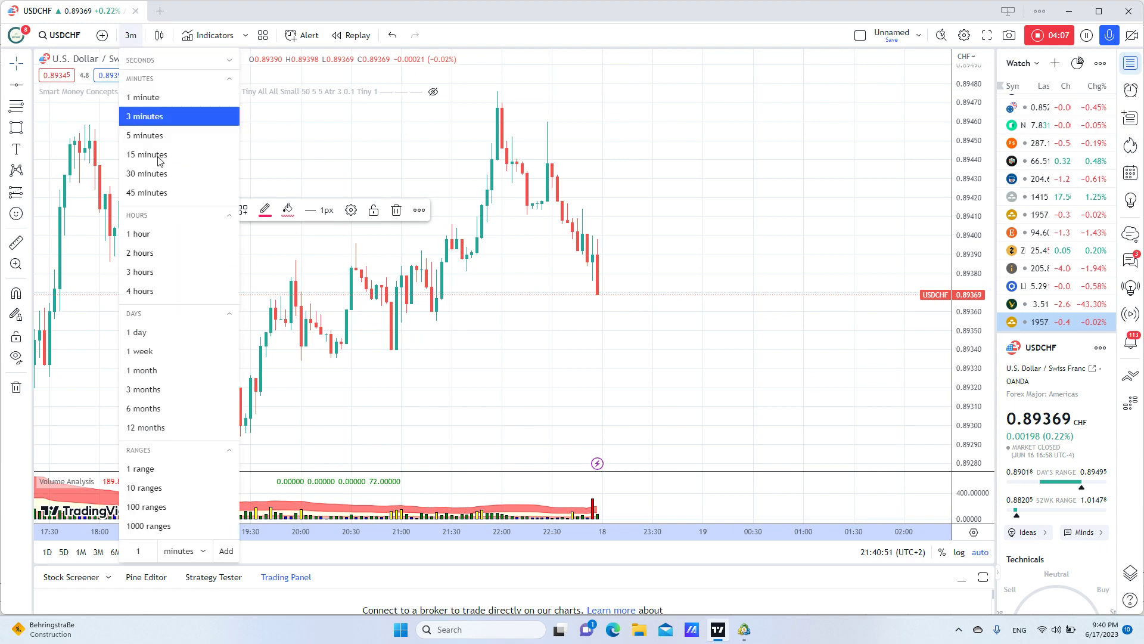
click(149, 135)
scroll(626, 324, down, 5)
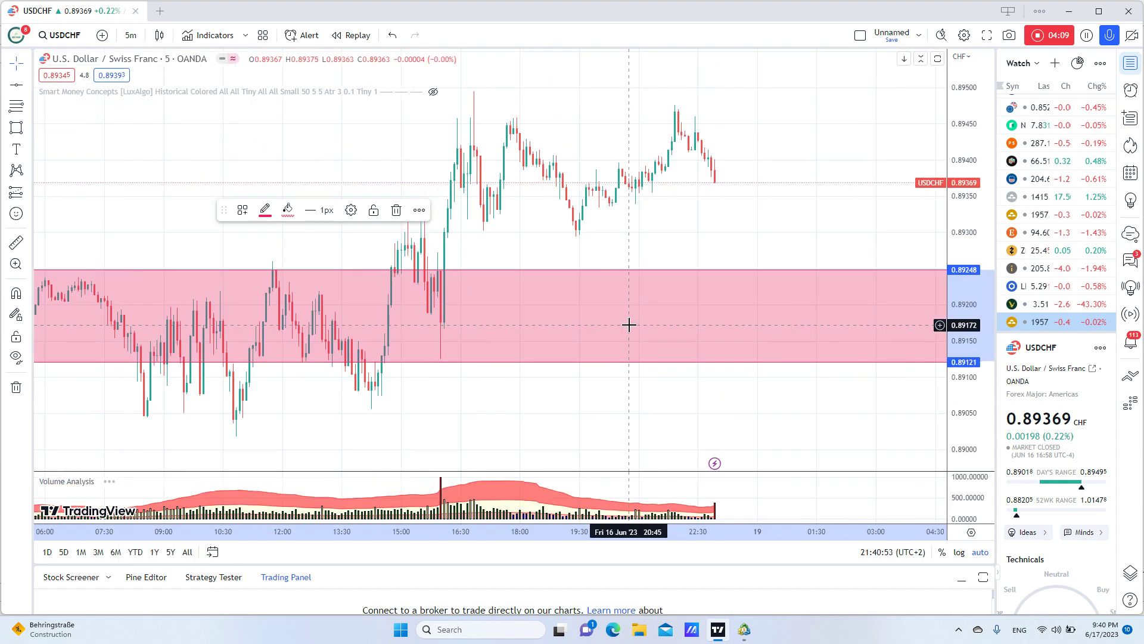
scroll(349, 307, down, 2)
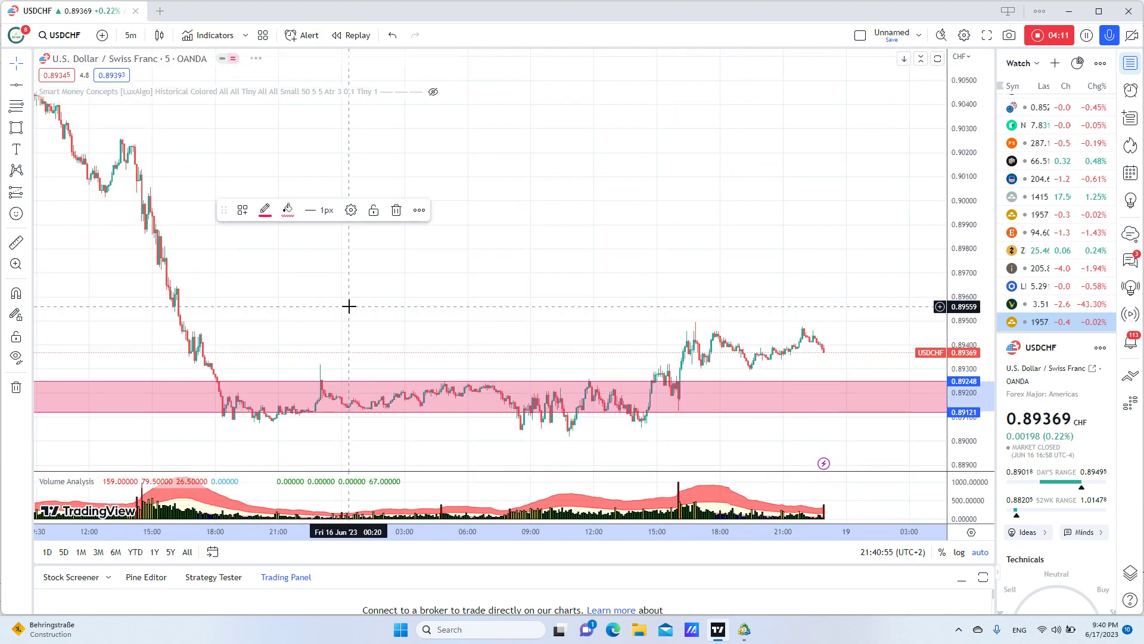
scroll(349, 306, up, 4)
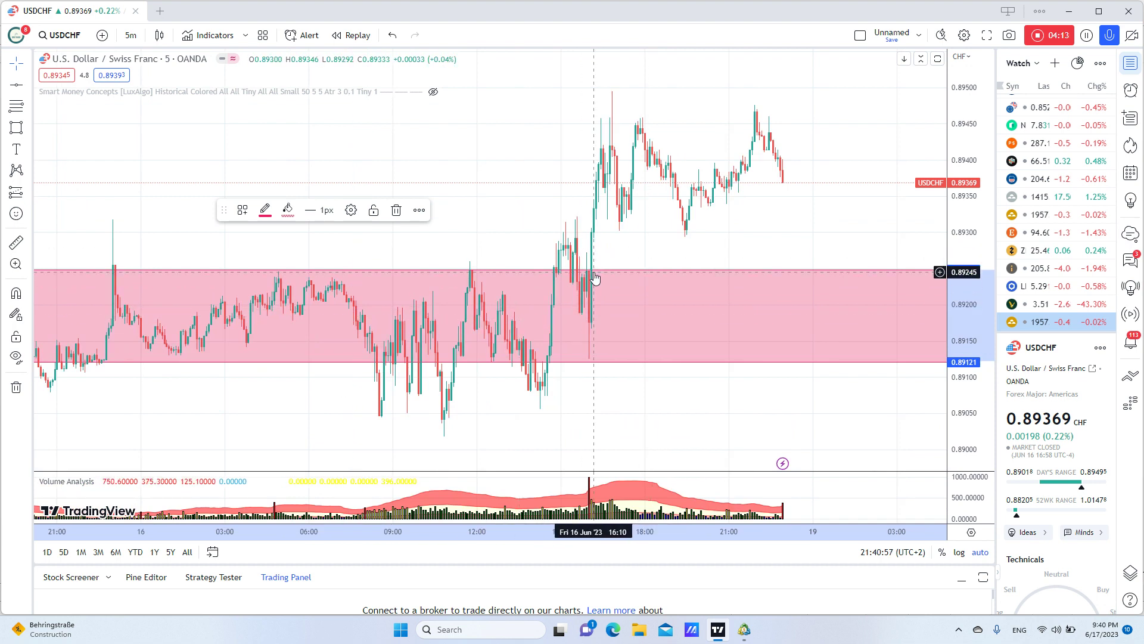
Step: Draw a rectangle inside the USDCHF zone from 16 June 16:00 to 19 June 03:55, spanning about 0.89128 to 0.89246
click(17, 128)
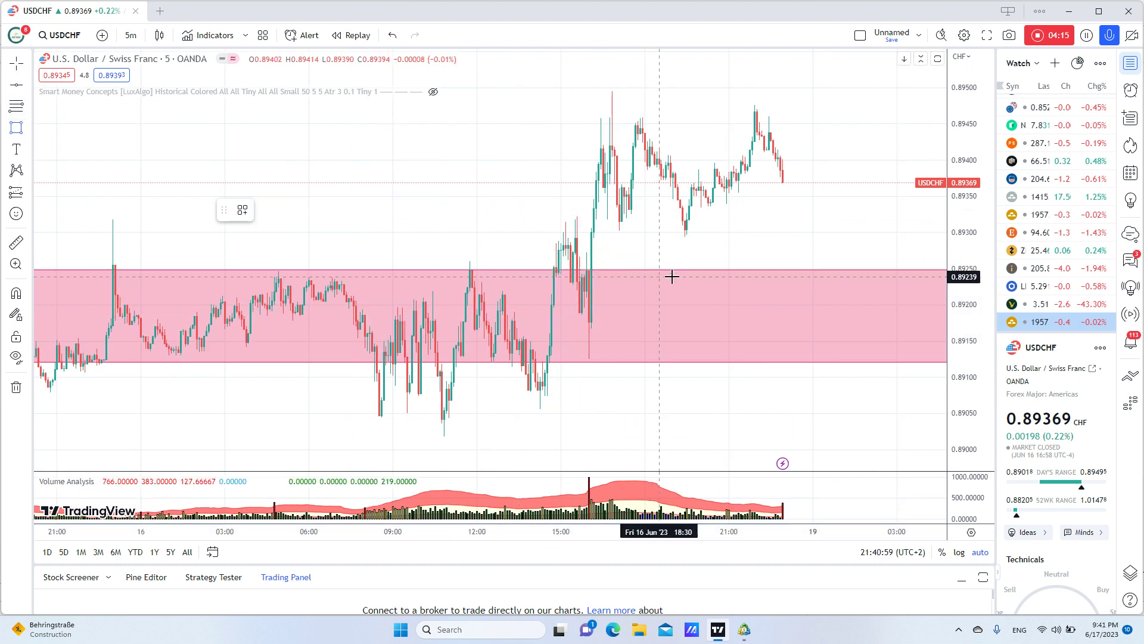
drag(589, 272, 911, 237)
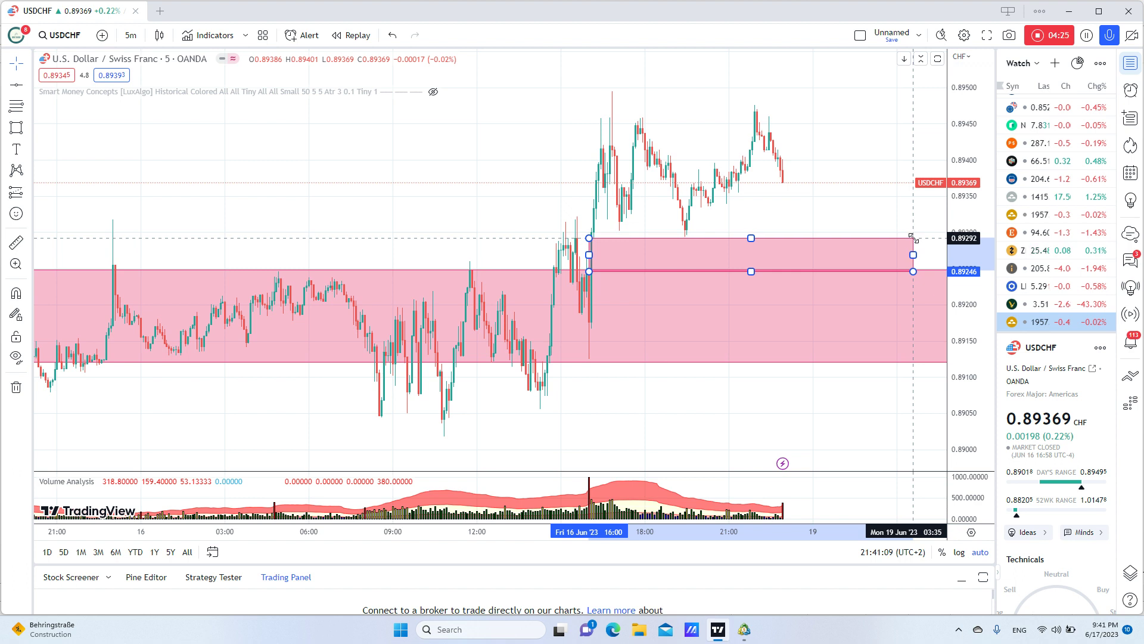
drag(913, 238, 922, 357)
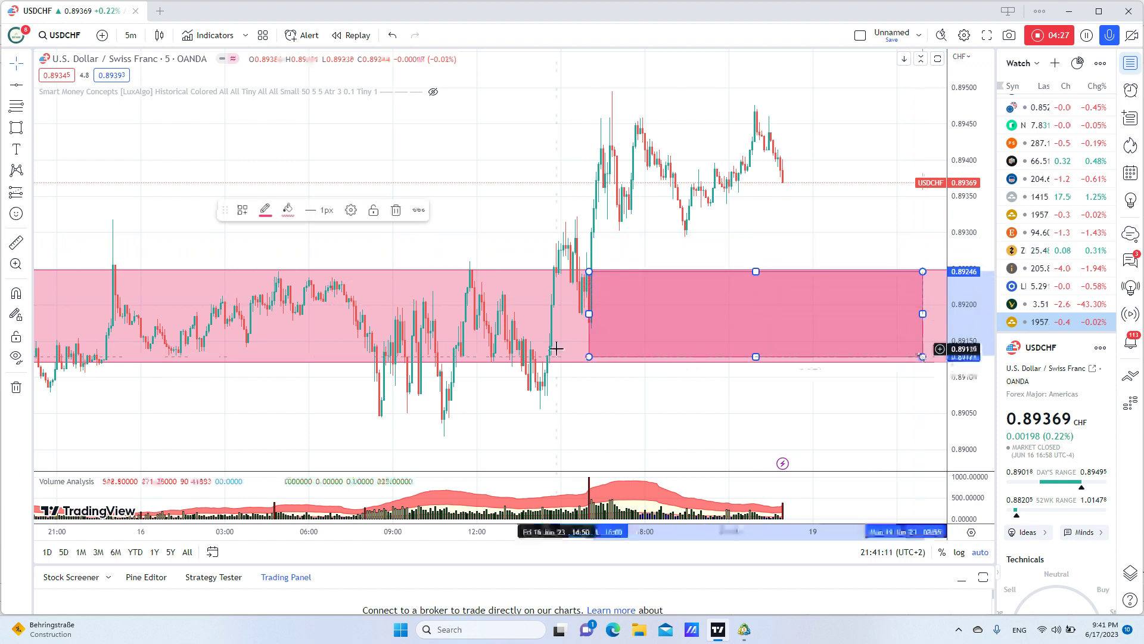
Step: Switch USDCHF to the 4 hours timeframe and draw Fibonacci levels from 0.89481 on 20 June down to the mid-June low
click(131, 36)
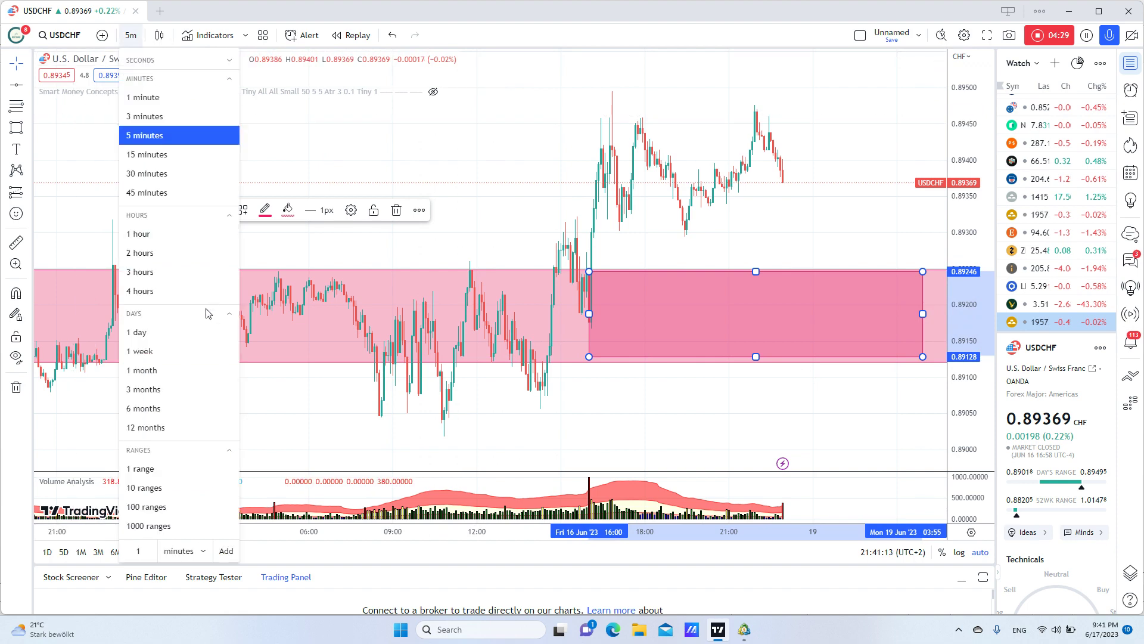
click(139, 291)
scroll(643, 304, up, 3)
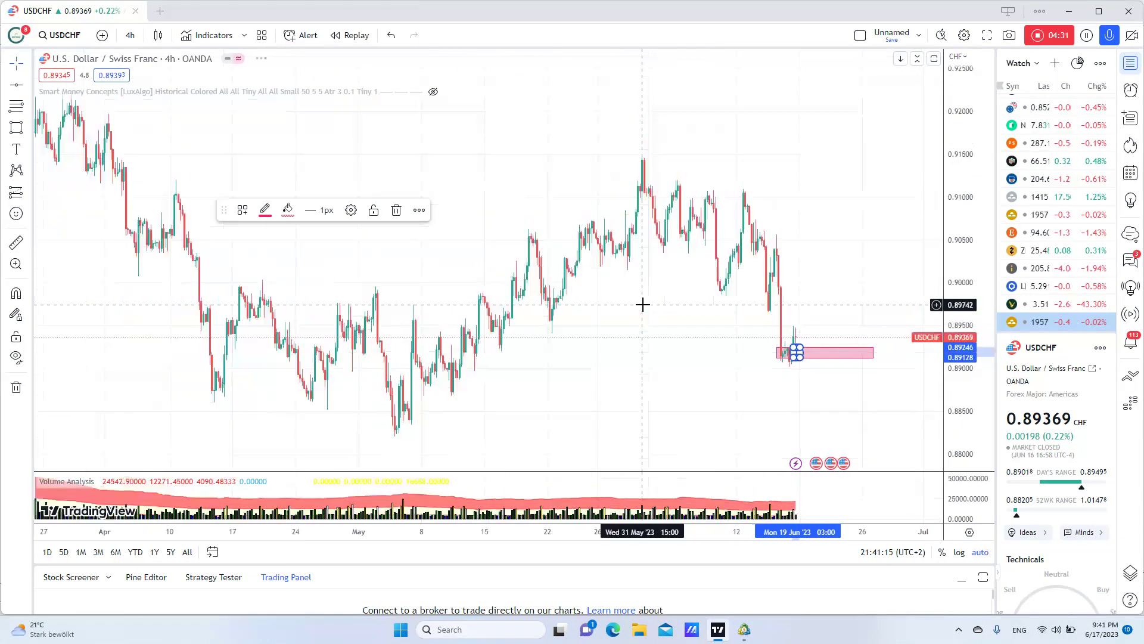
click(15, 104)
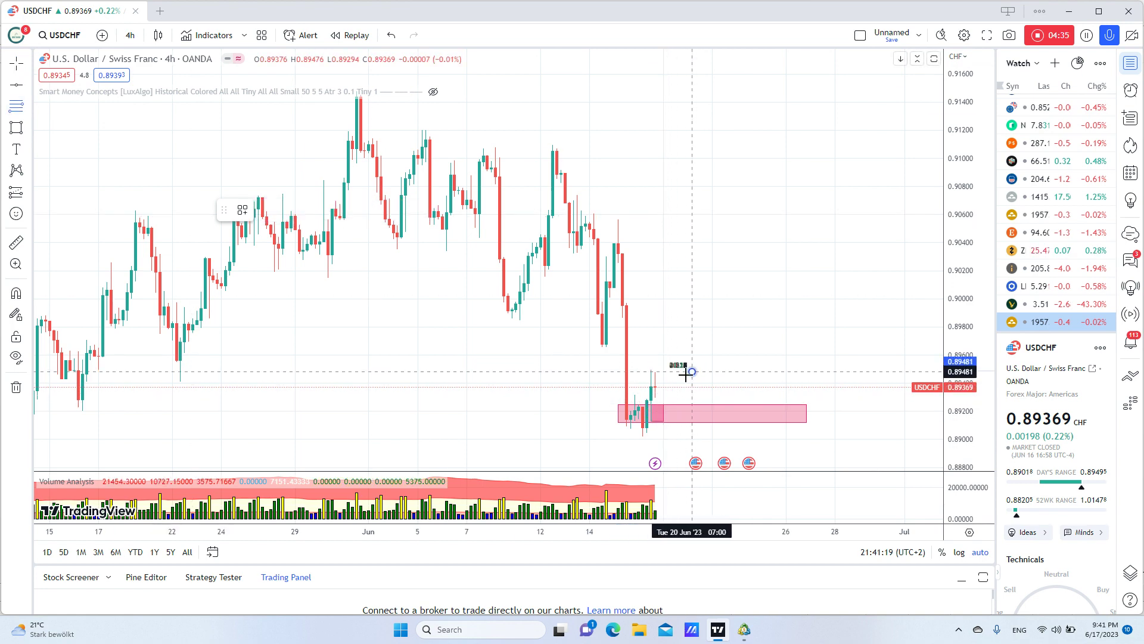
drag(692, 371, 630, 437)
Step: Draw a zone over the 15 June drop and refine it on the 1 hour timeframe to about 0.90069–0.90251, ending 28 June
click(15, 128)
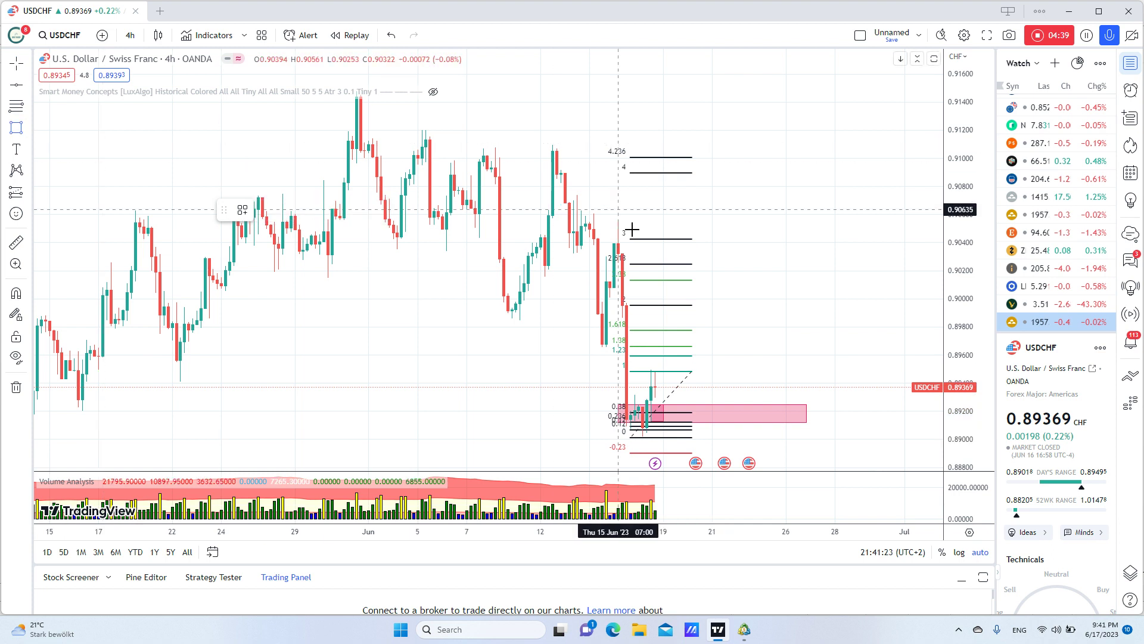
drag(617, 262, 839, 224)
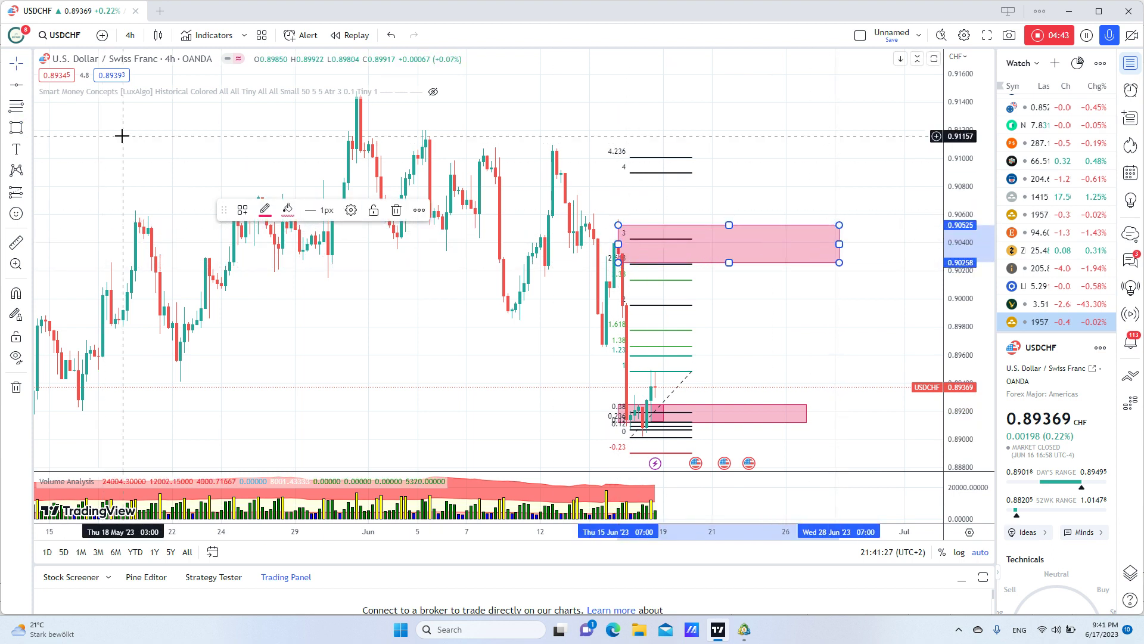
click(129, 36)
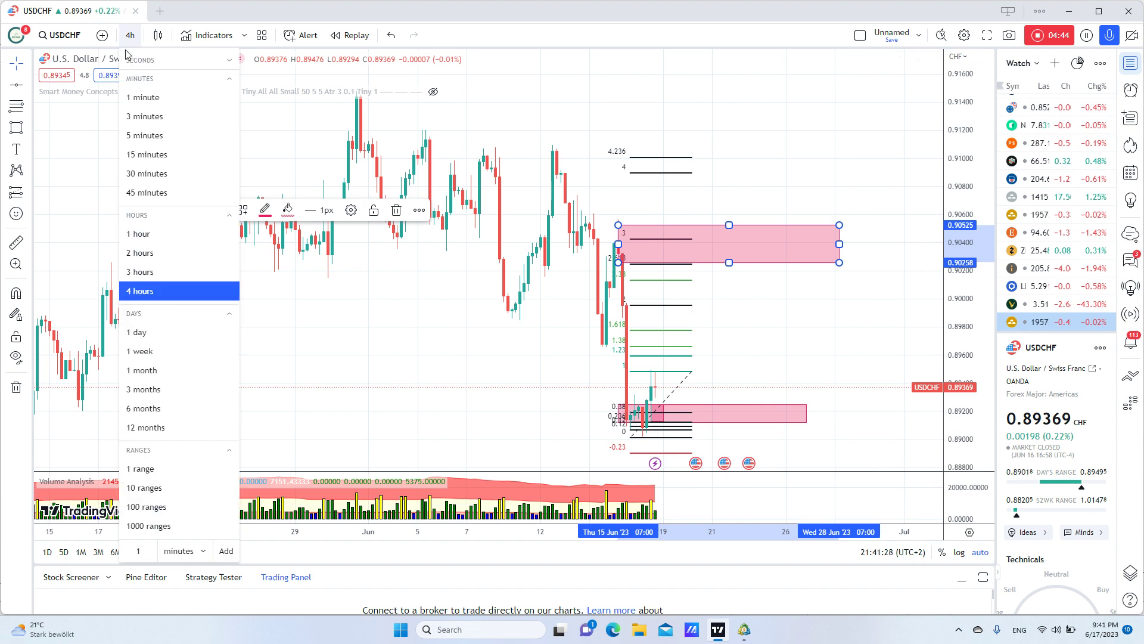
click(142, 234)
mouse_move(508, 227)
mouse_down()
mouse_move(518, 261)
mouse_move(520, 224)
mouse_up()
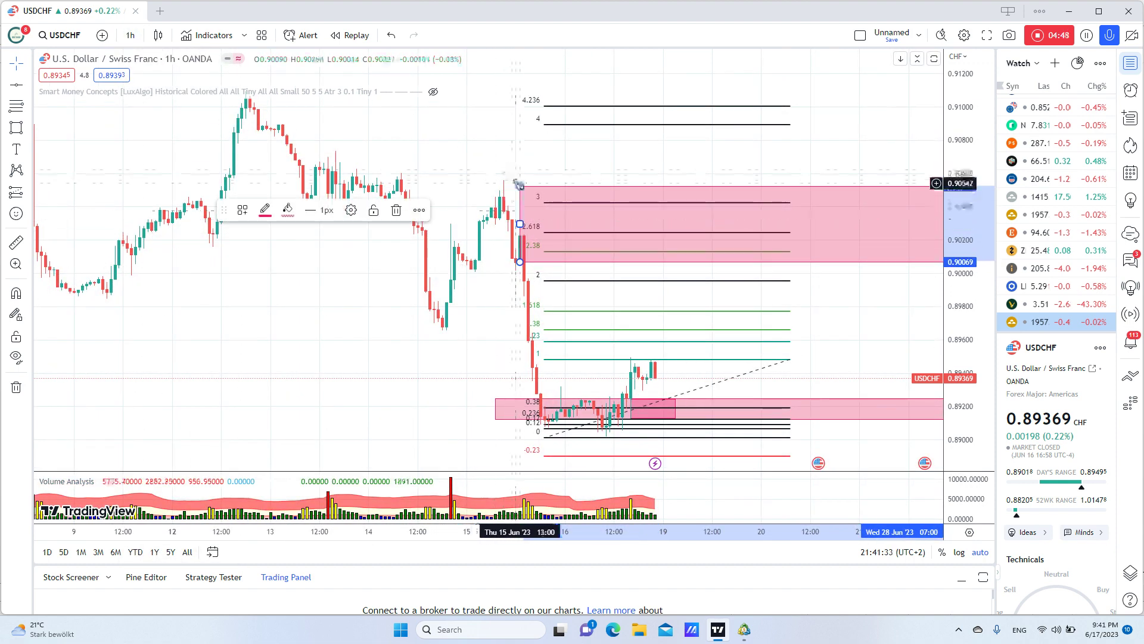
mouse_move(519, 186)
mouse_down()
mouse_move(520, 225)
mouse_move(505, 232)
mouse_up()
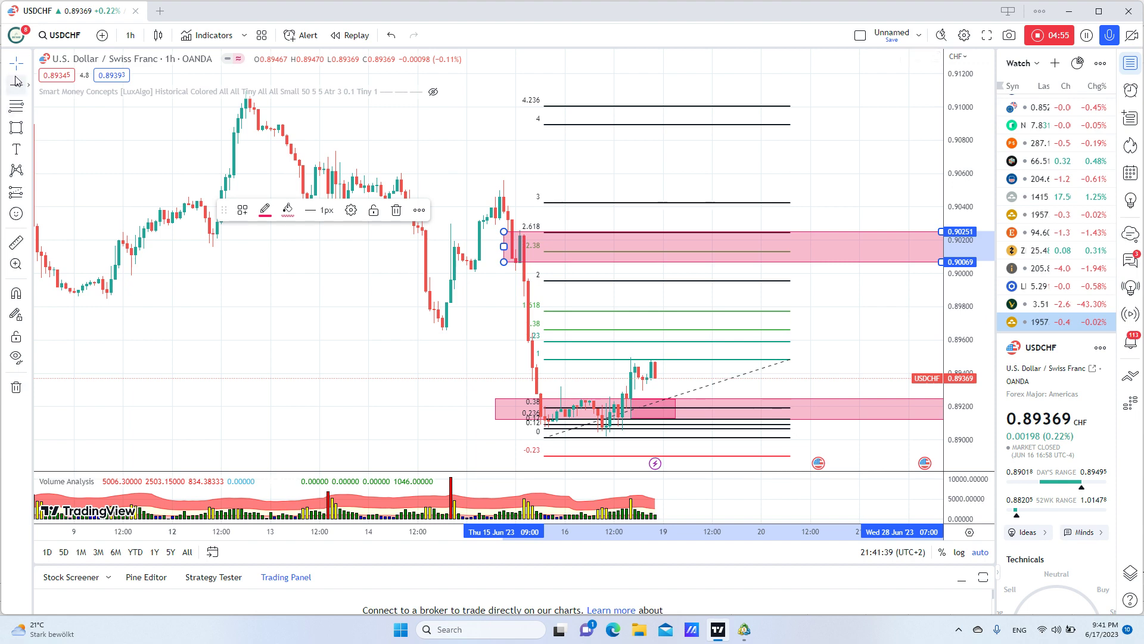
Step: Place a horizontal line at 0.90251 along the upper edge of the 15 June zone
click(470, 216)
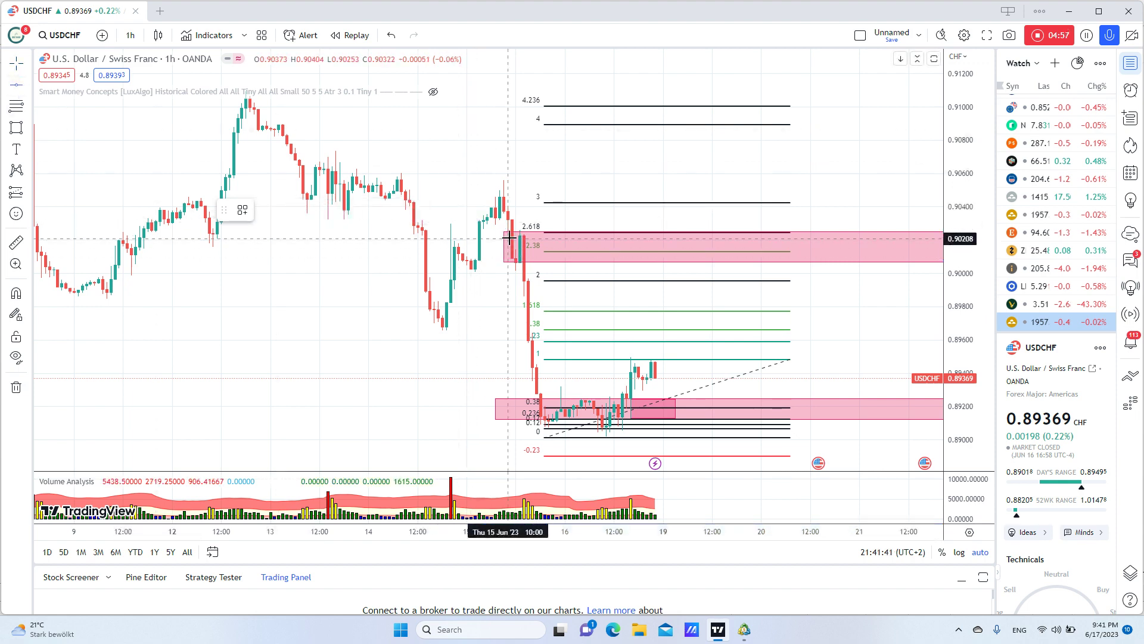
click(493, 231)
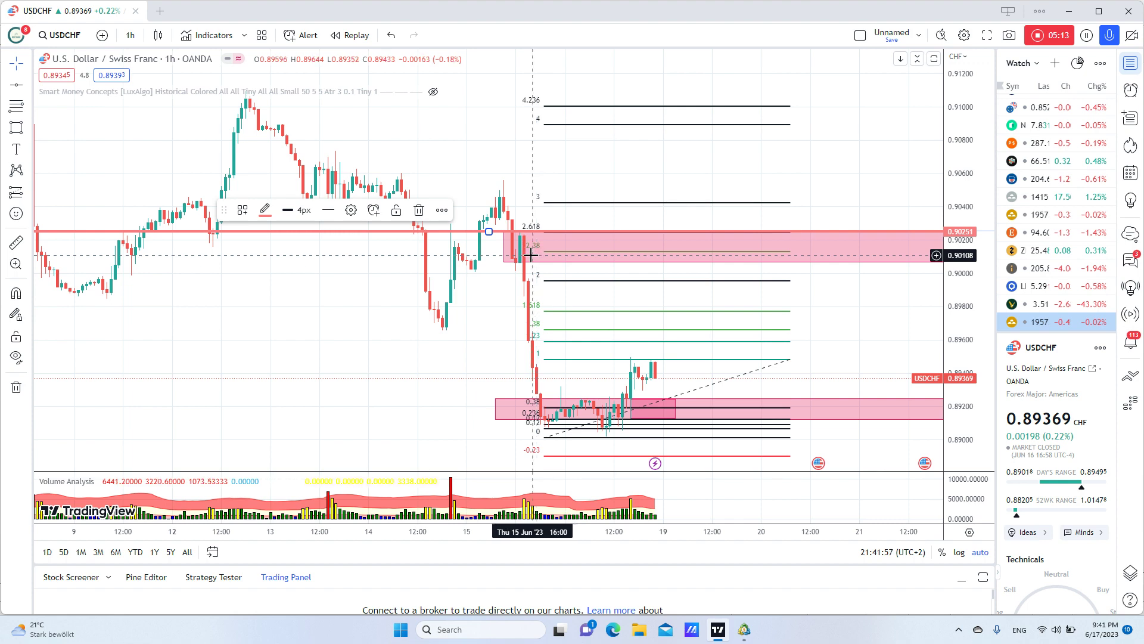
Step: Search for the symbol EURAUD, load the FXCM chart and switch it to the 4 hours timeframe
click(82, 35)
text(E)
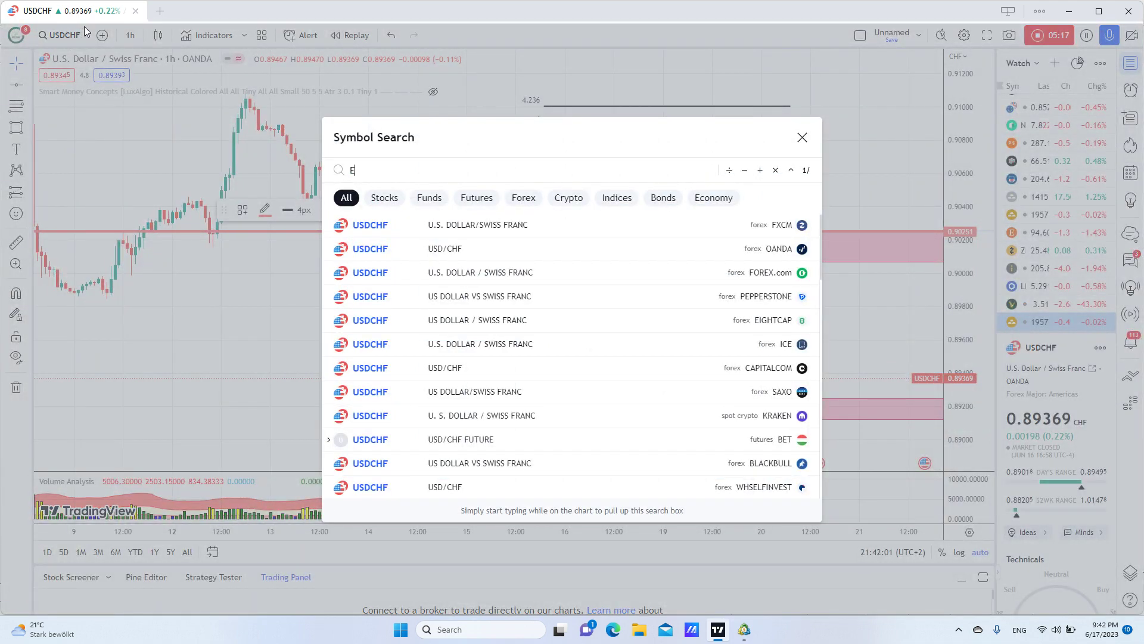
text(URAUD)
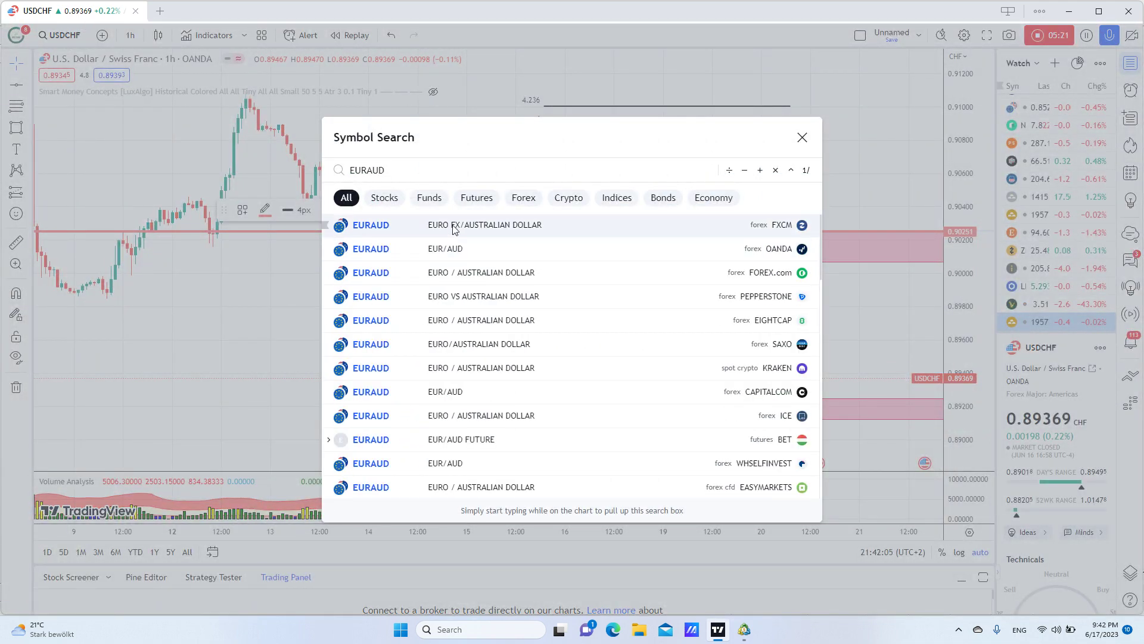
click(454, 228)
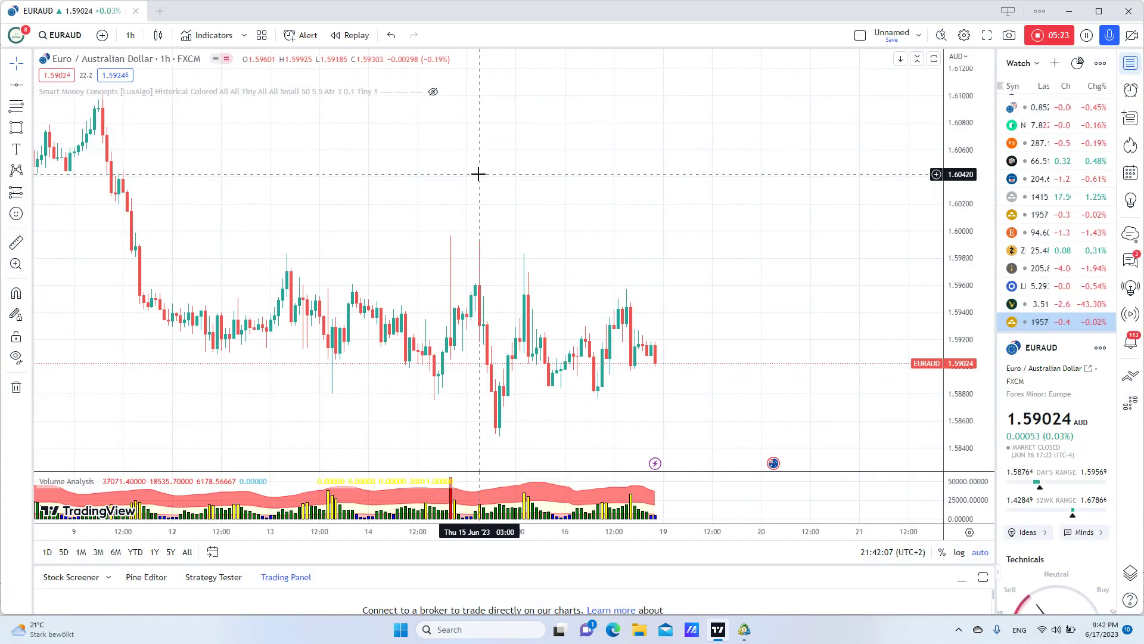
right_click(479, 176)
click(516, 197)
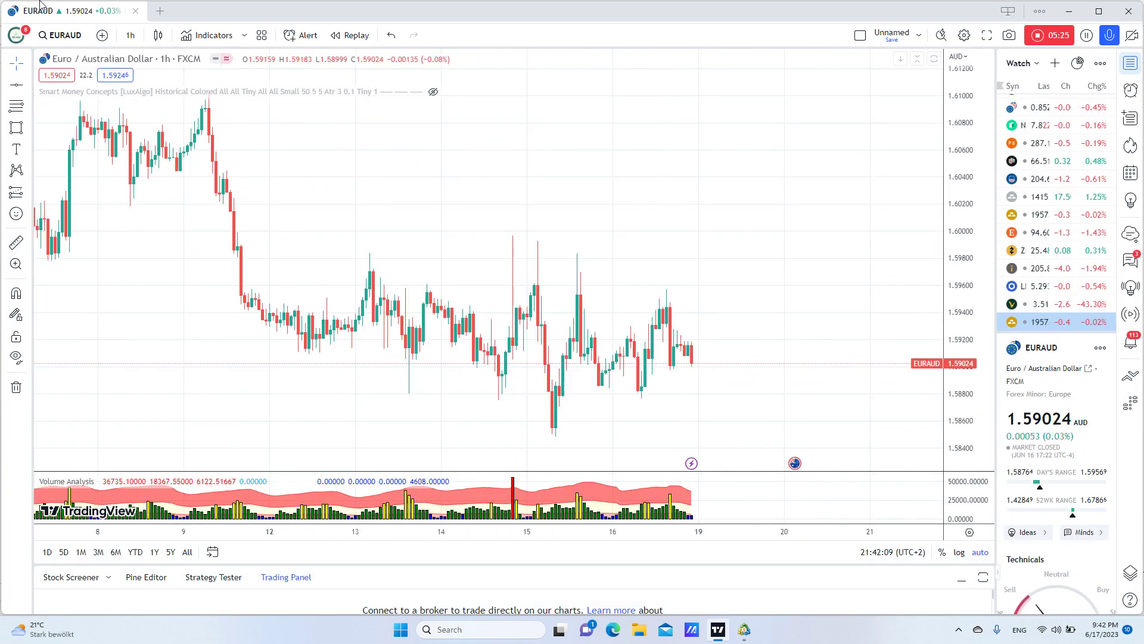
click(134, 38)
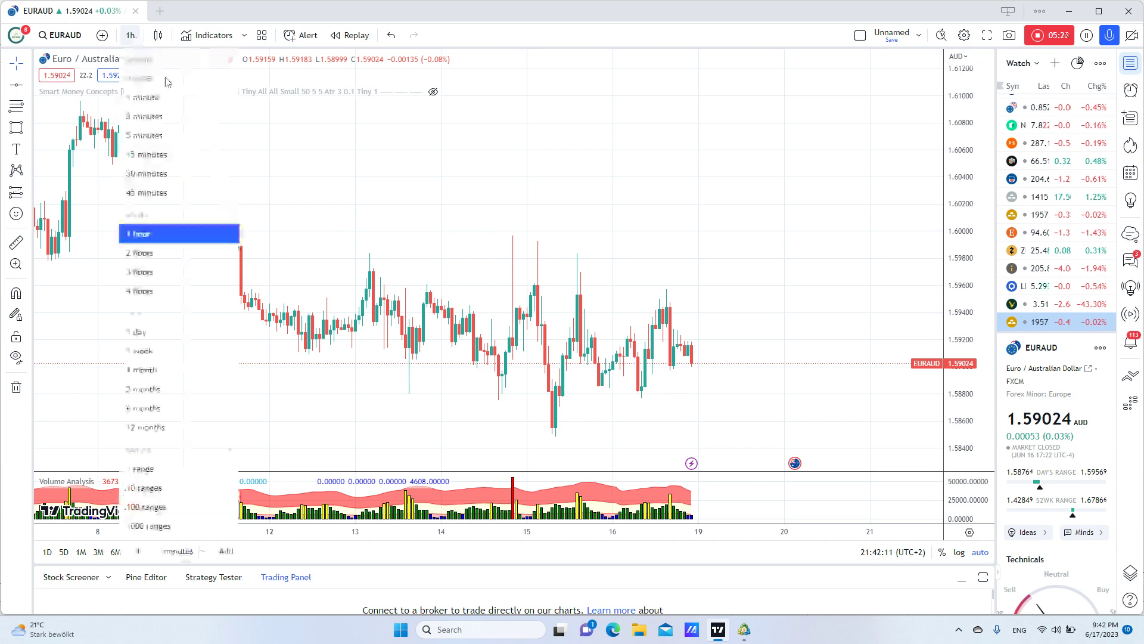
click(163, 292)
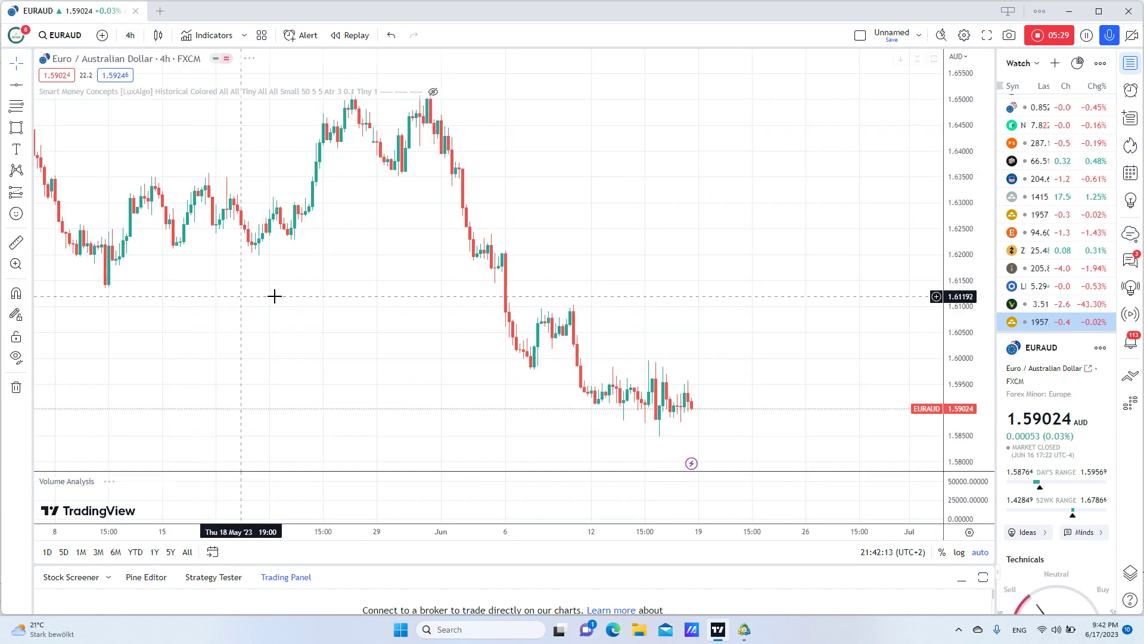
Step: Draw a rectangular zone around the EURAUD consolidation from 12 to 29 June, spanning about 1.58832 to 1.59615
click(16, 128)
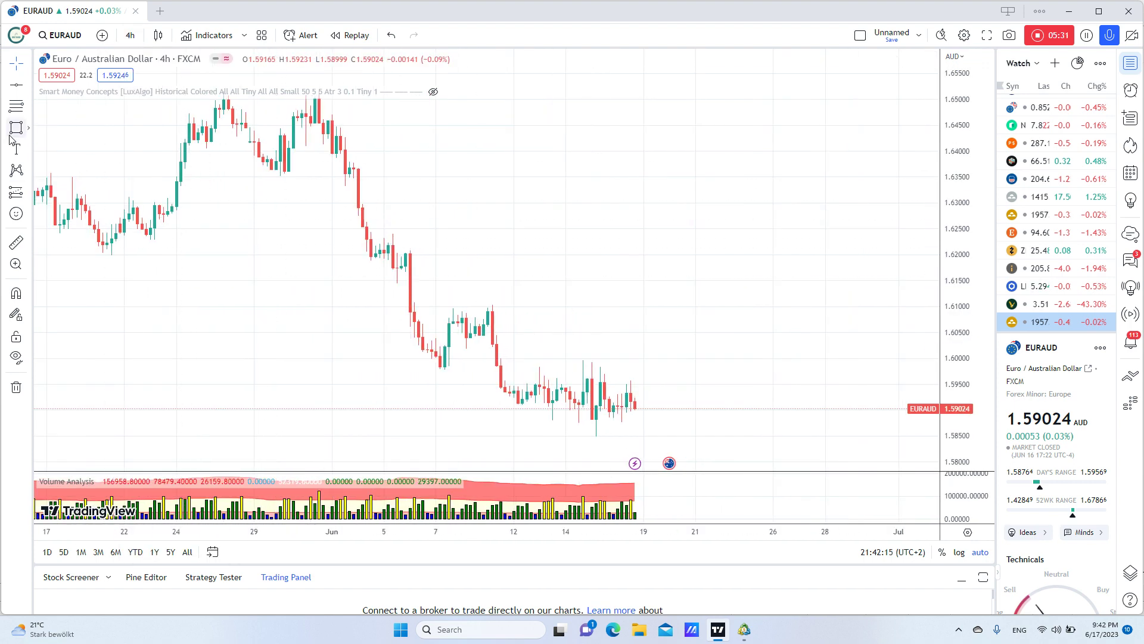
mouse_move(513, 418)
mouse_down()
mouse_move(848, 396)
mouse_move(868, 373)
mouse_move(881, 377)
mouse_move(761, 282)
mouse_move(848, 434)
mouse_move(848, 383)
mouse_move(864, 378)
mouse_up()
Step: Place a horizontal line across the late-May and early-June EURAUD highs at about 1.65145
scroll(848, 434, down, 1)
scroll(776, 277, down, 1)
scroll(787, 283, down, 2)
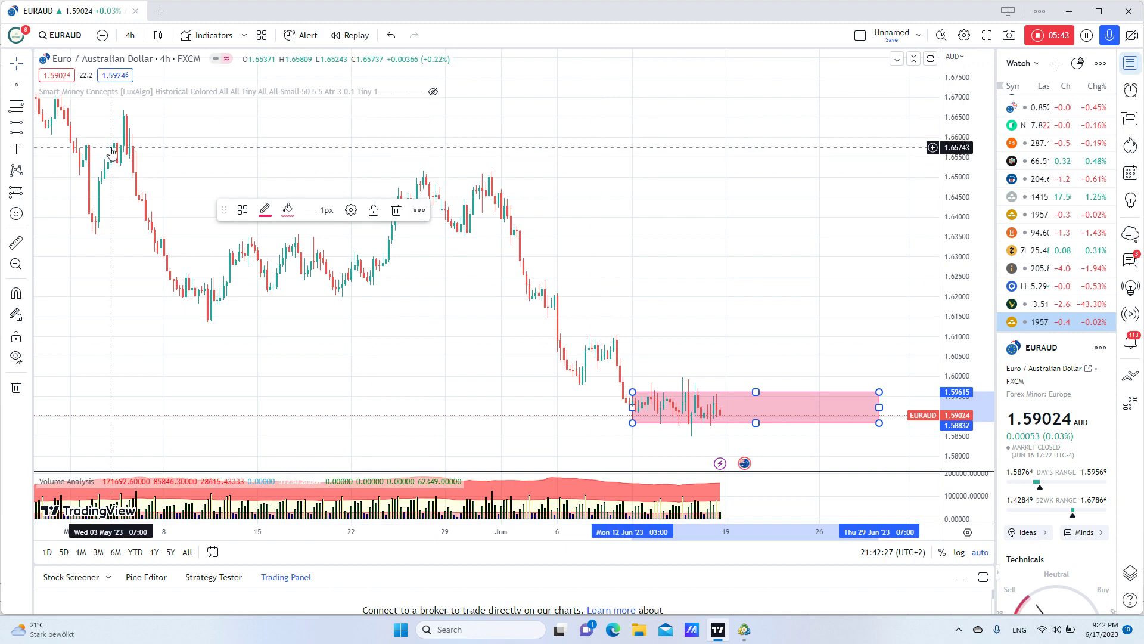
click(15, 87)
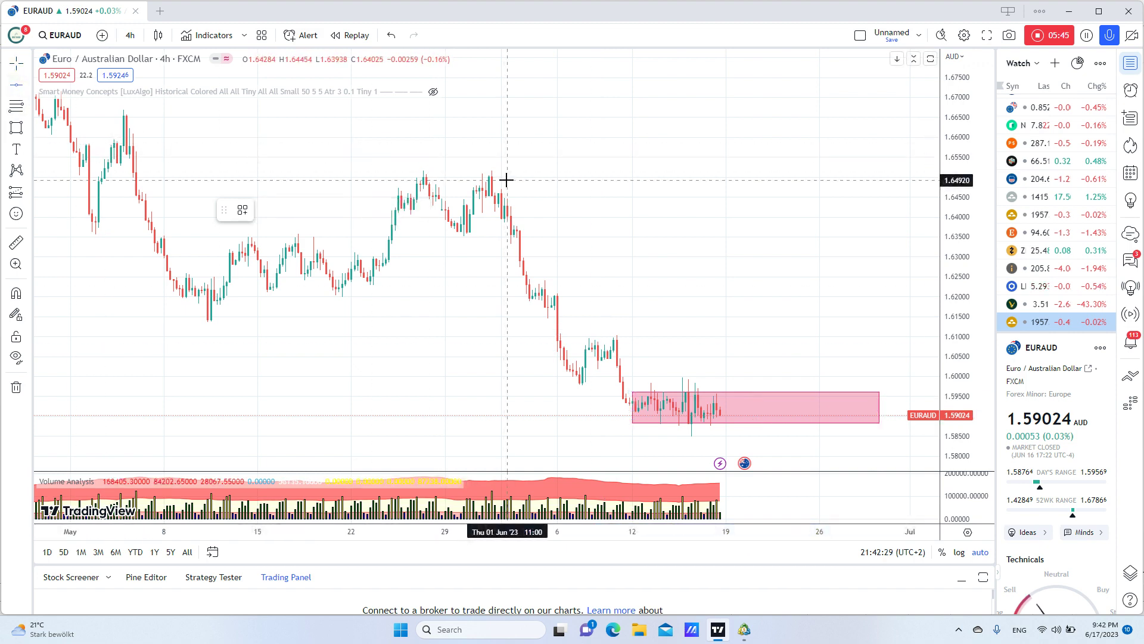
click(523, 172)
Step: Draw a rectangular zone at the early-May EURAUD high from 3 May to 29 June, spanning about 1.65628 to 1.66712
scroll(668, 242, down, 1)
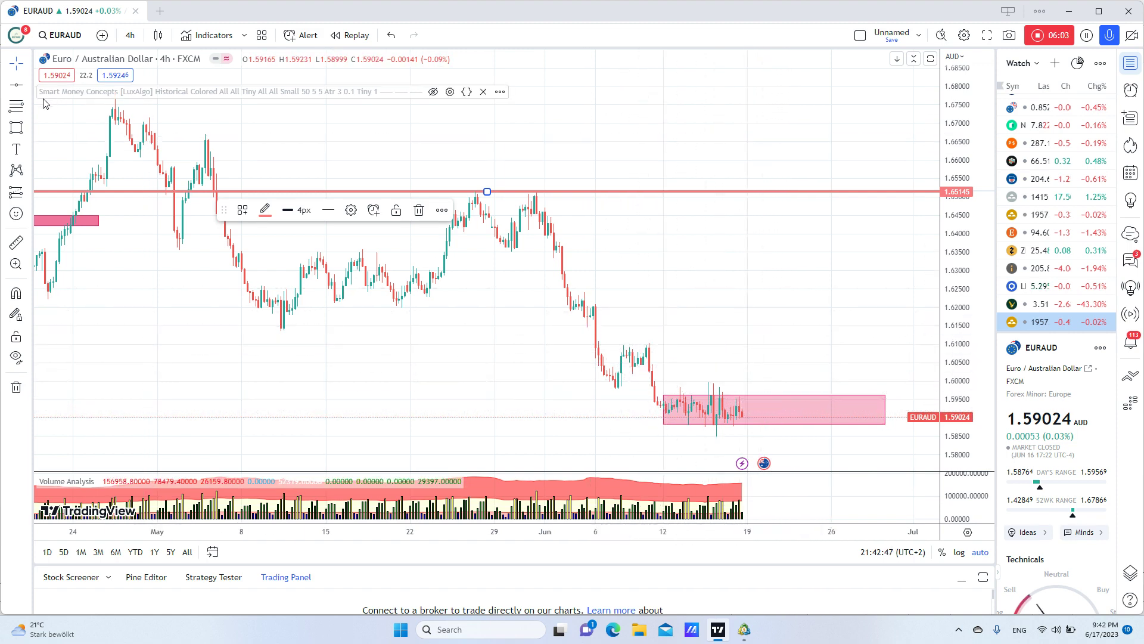
click(15, 128)
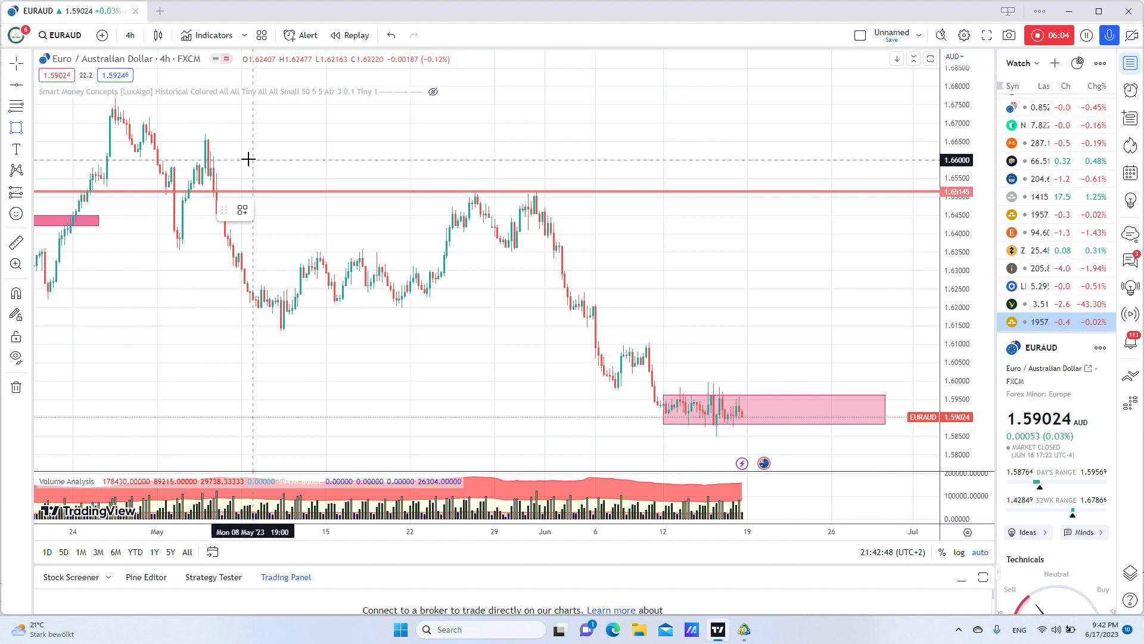
click(205, 174)
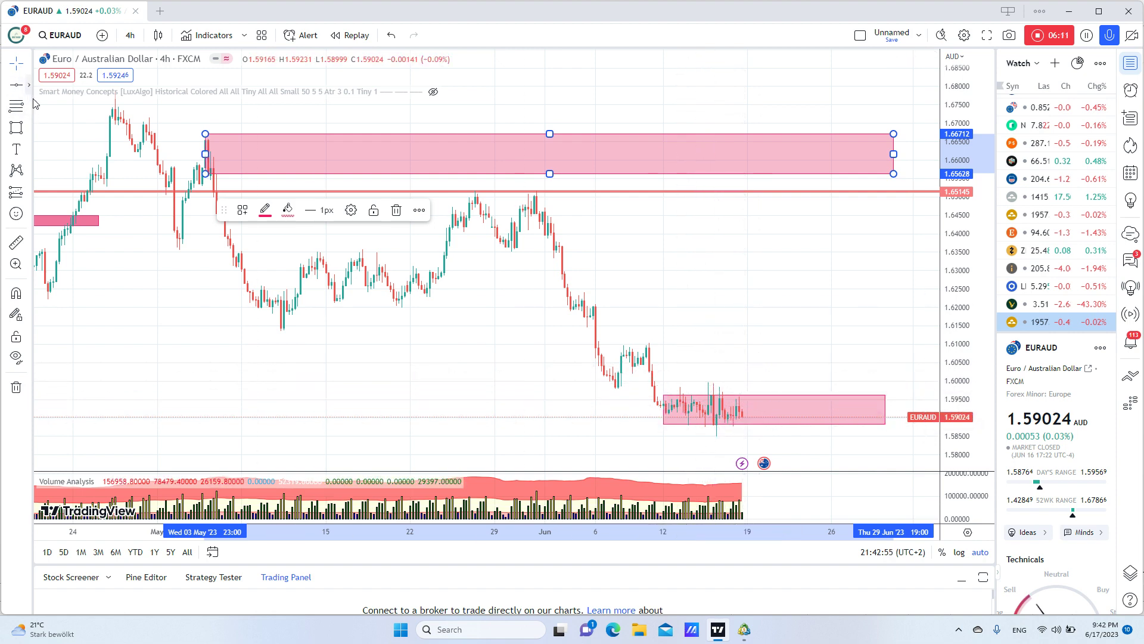
Step: Examine EURAUD price around the mid-June consolidation zone and its distance to the horizontal levels above and below
scroll(631, 381, up, 1)
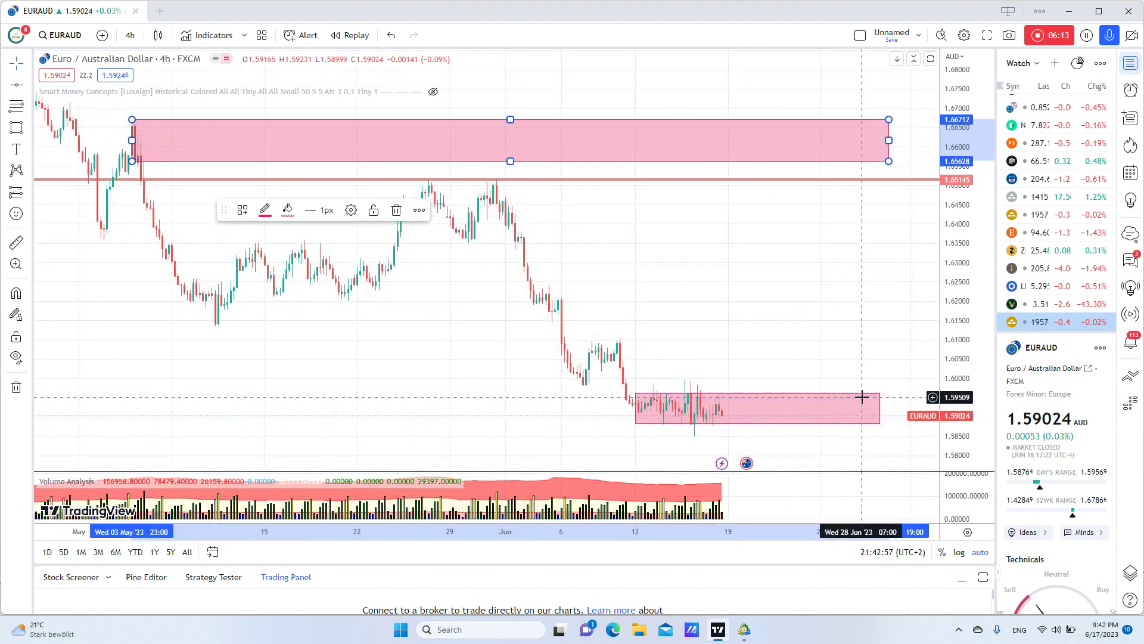
drag(863, 397, 788, 229)
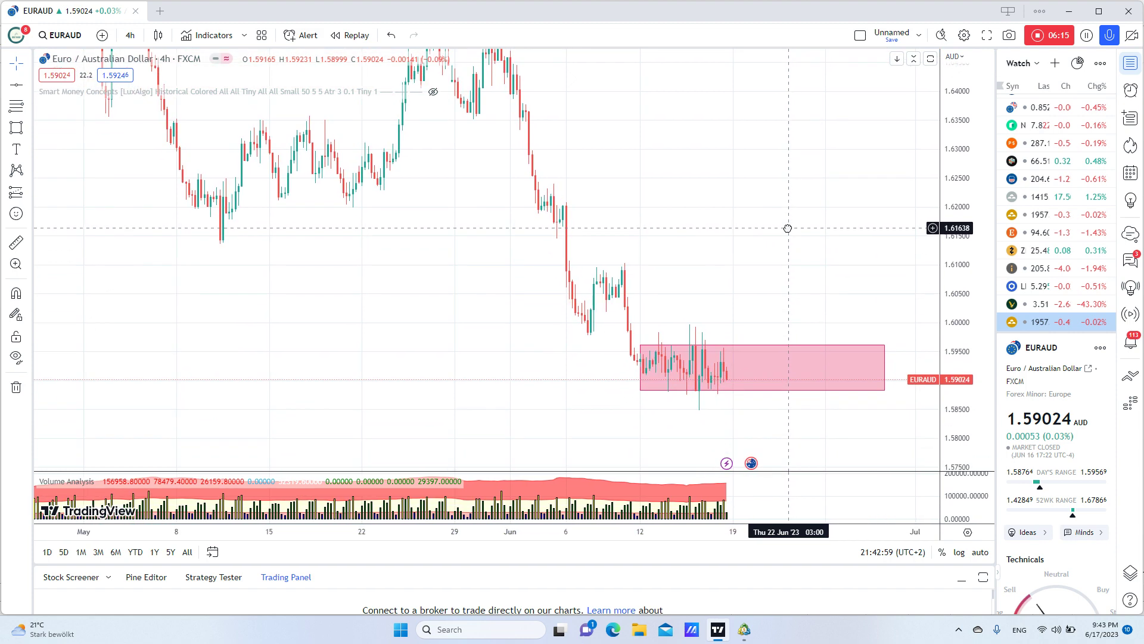
scroll(738, 324, up, 3)
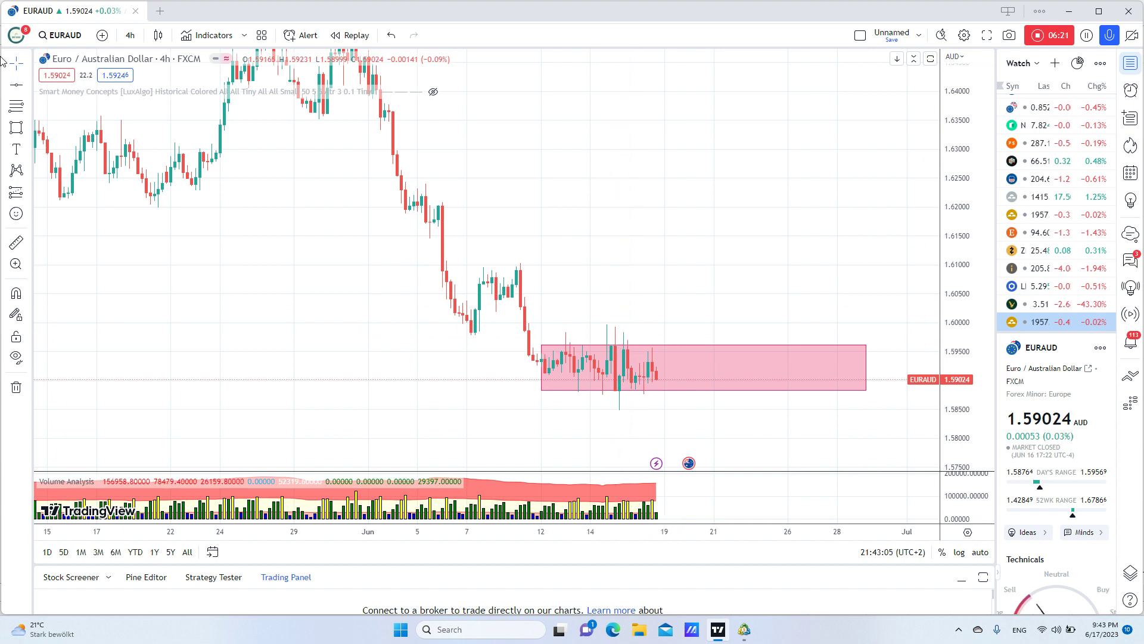
click(28, 87)
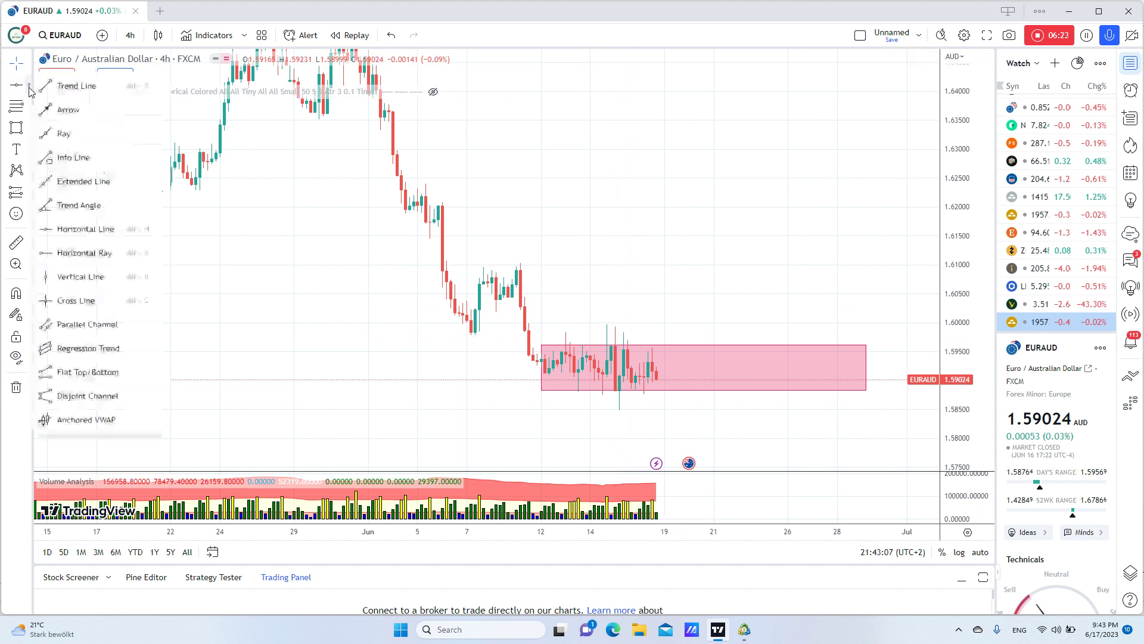
click(28, 87)
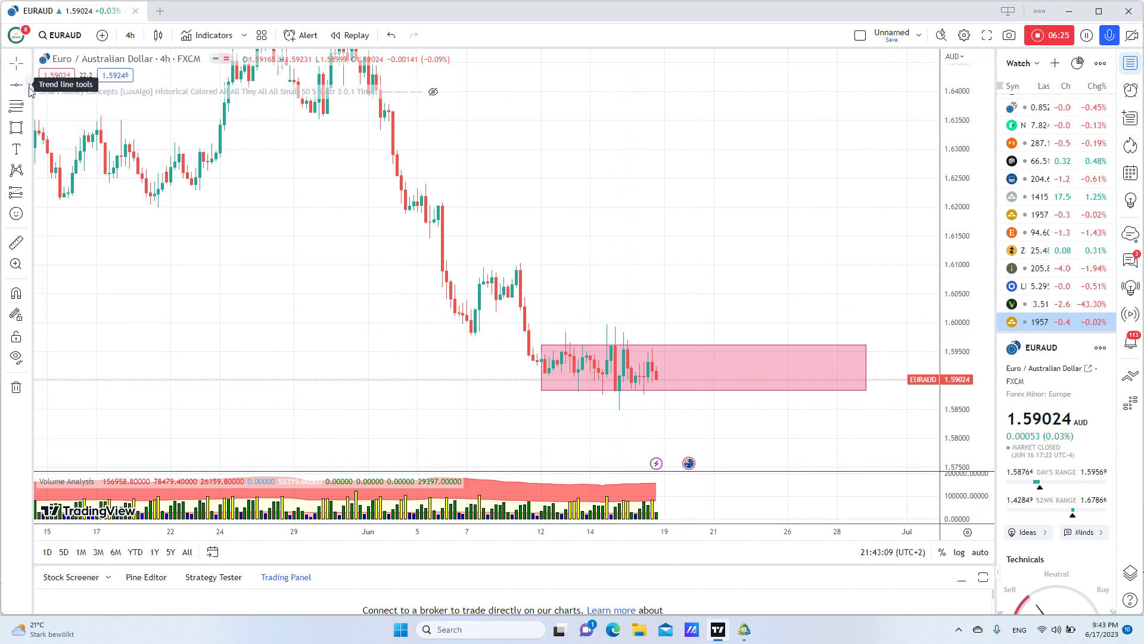
scroll(459, 258, down, 5)
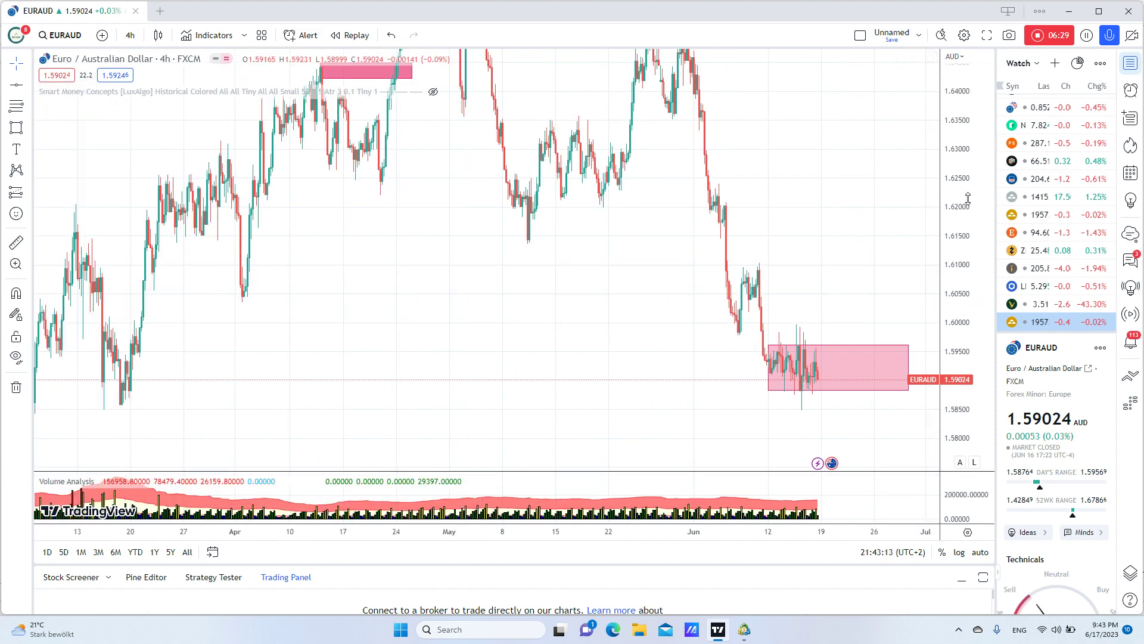
drag(933, 301, 951, 334)
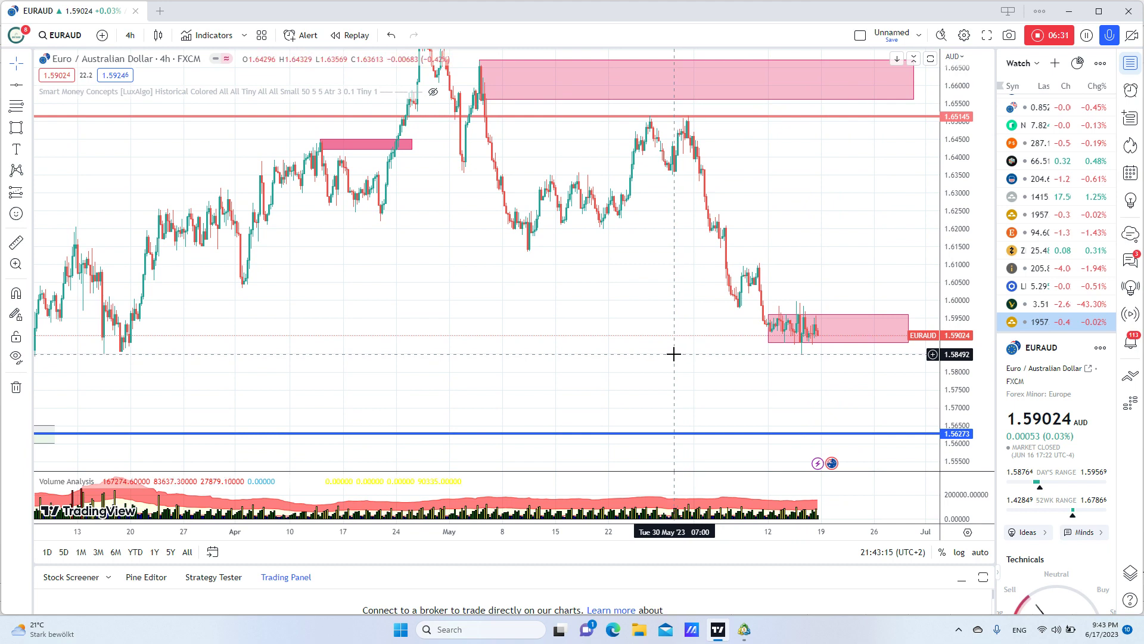
scroll(618, 367, up, 2)
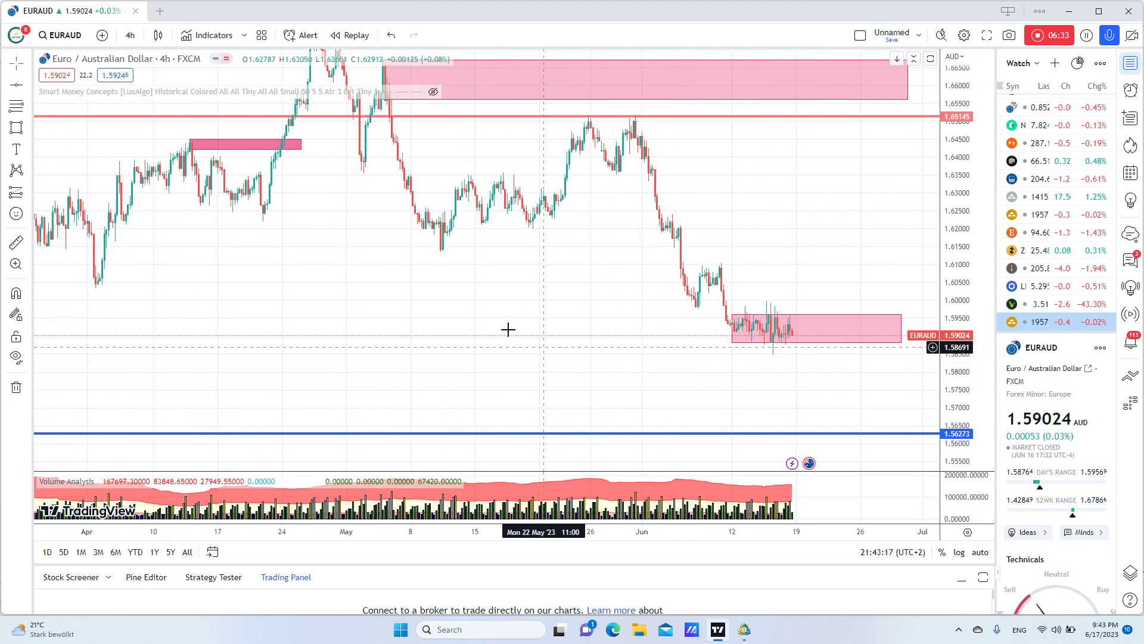
click(754, 331)
click(786, 288)
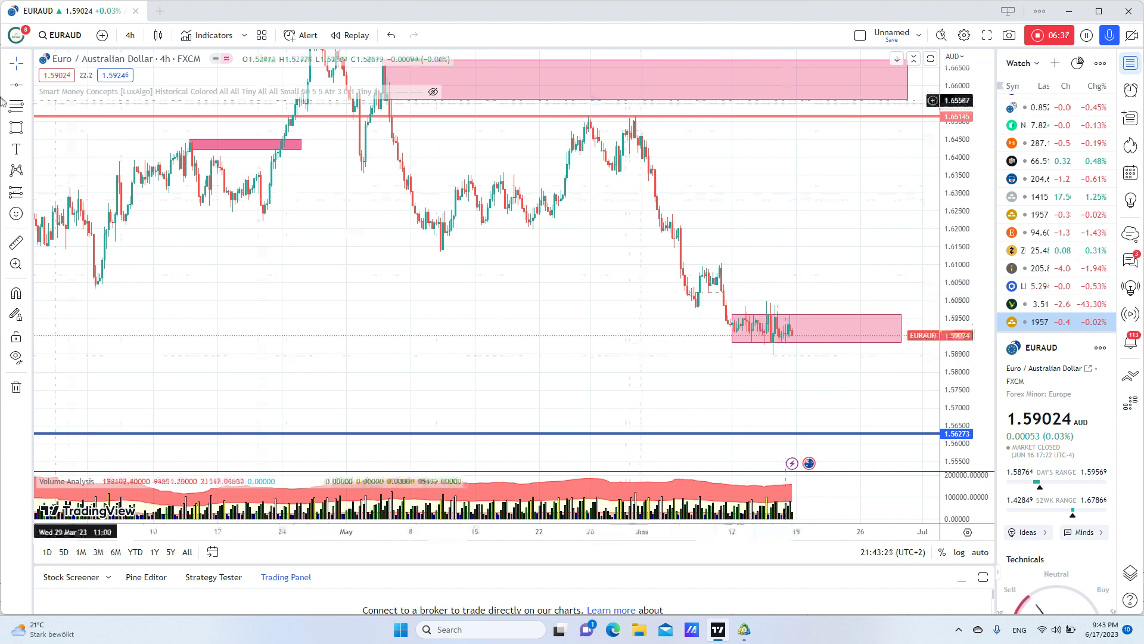
Step: Load the FXCM British Pound / New Zealand Dollar chart (GBPNZD) and remove all existing drawings from it
click(64, 35)
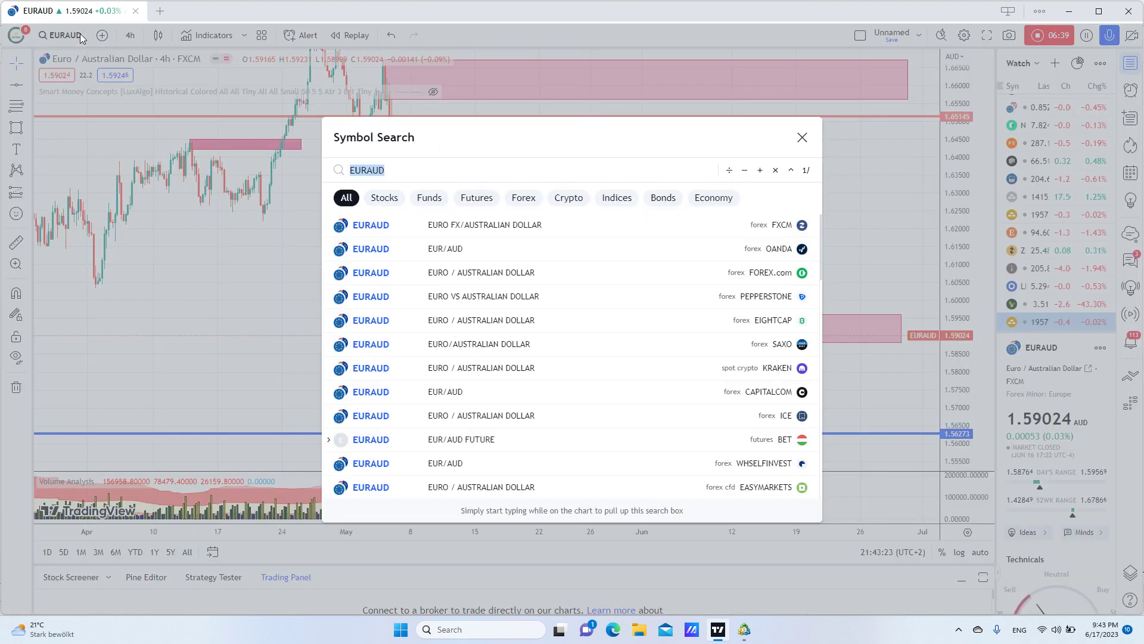
text(GBP)
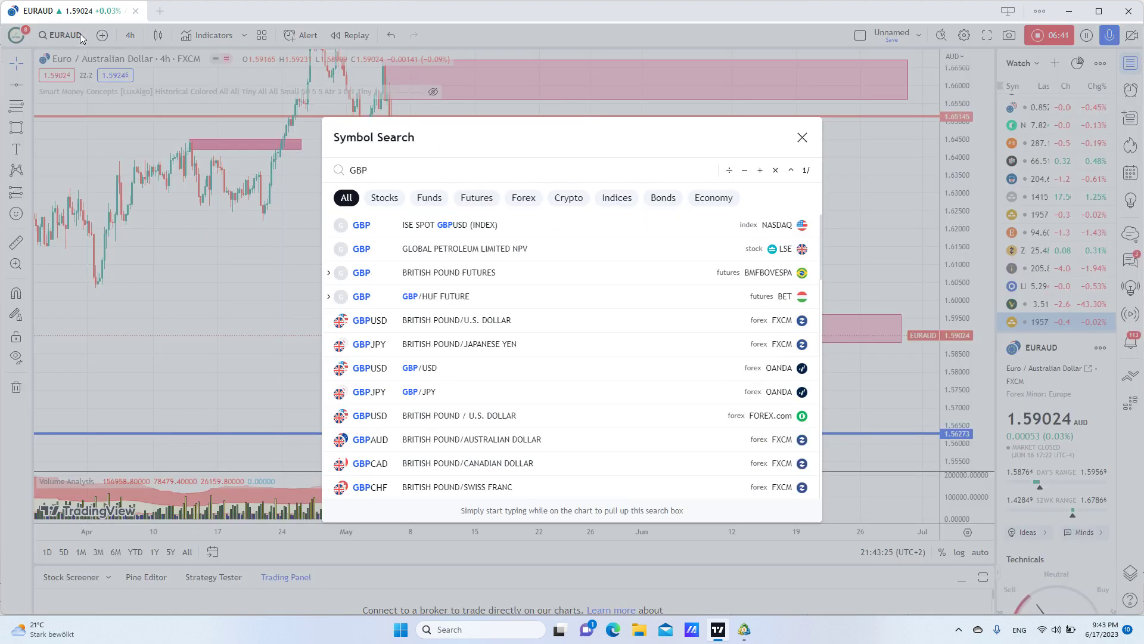
text(NZD)
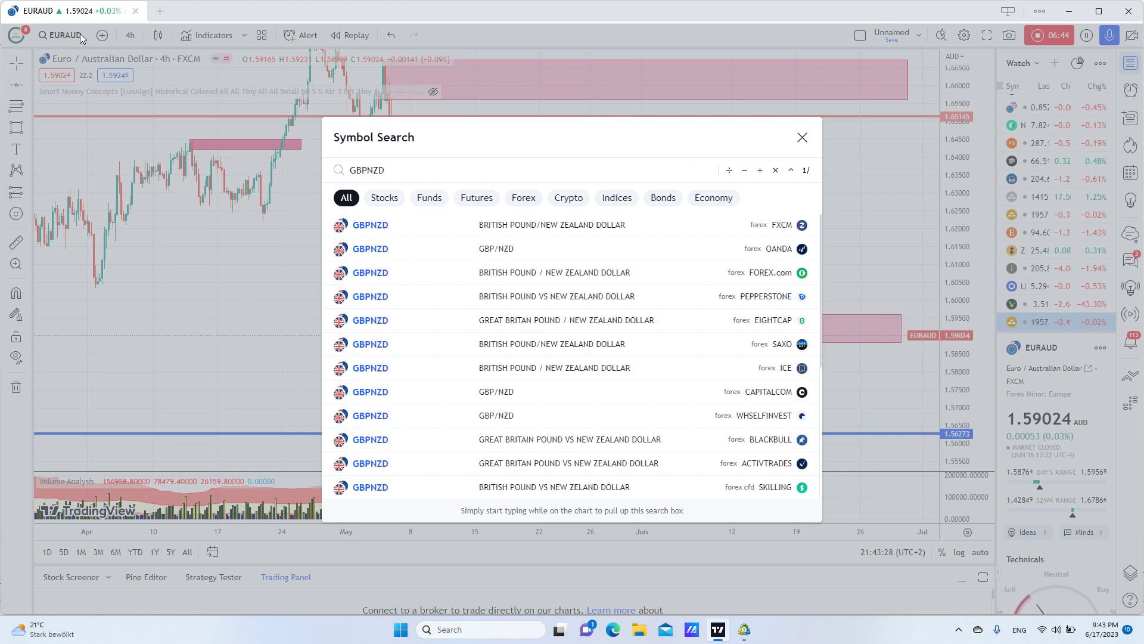
key(Return)
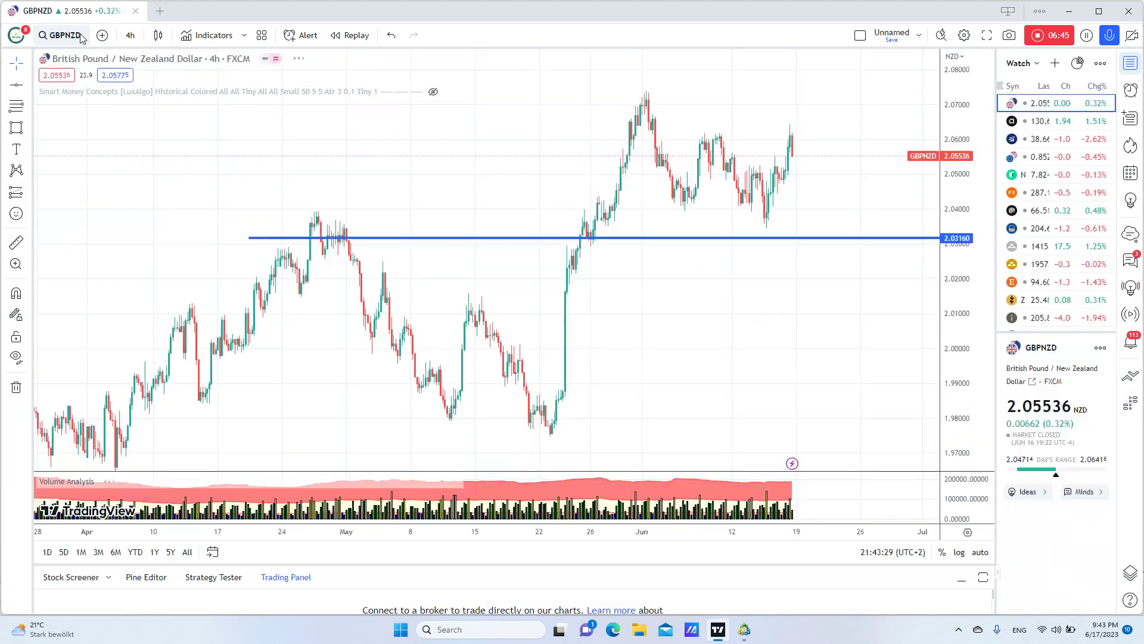
right_click(633, 360)
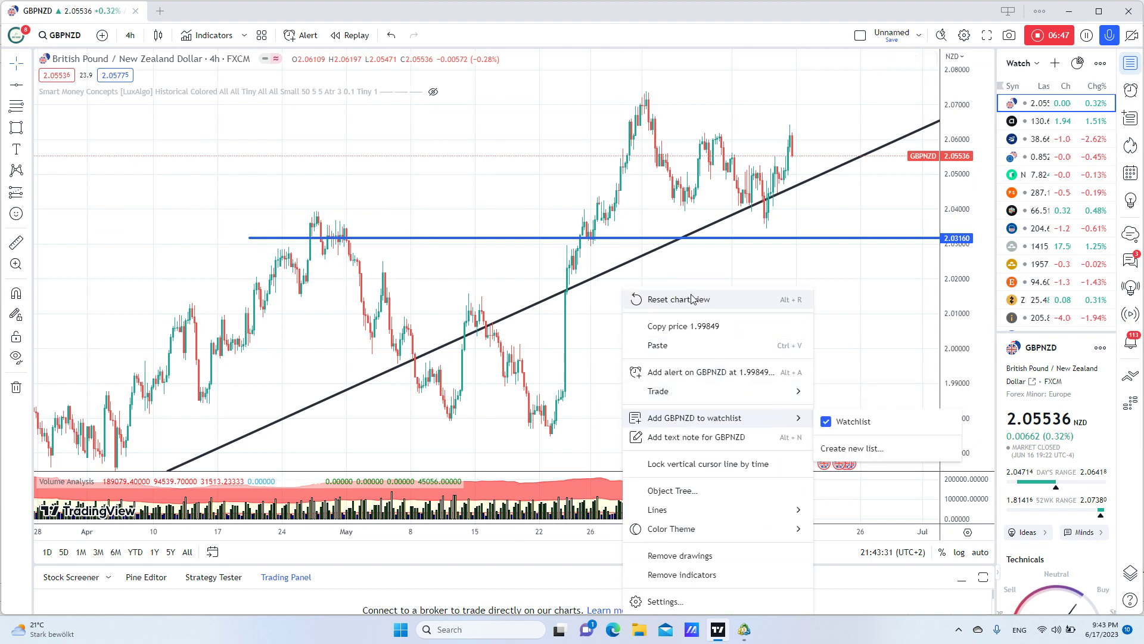
click(704, 555)
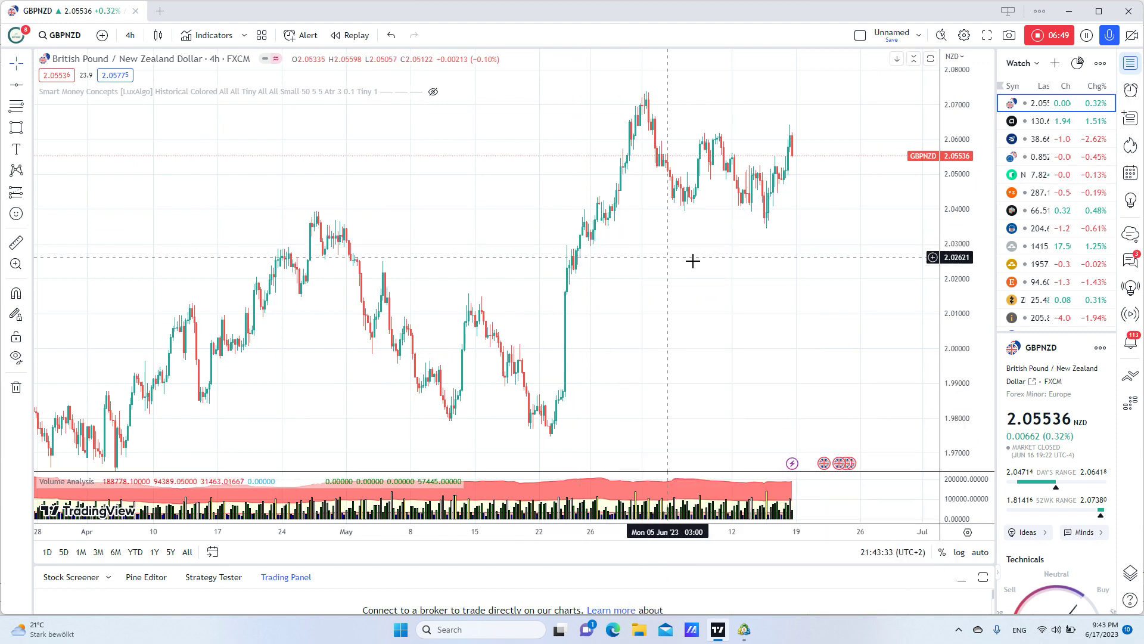
Step: Draw a rectangular zone just below the early-June GBPNZD high from 1 to 23 June, spanning about 2.06163 to 2.06659
scroll(692, 261, up, 3)
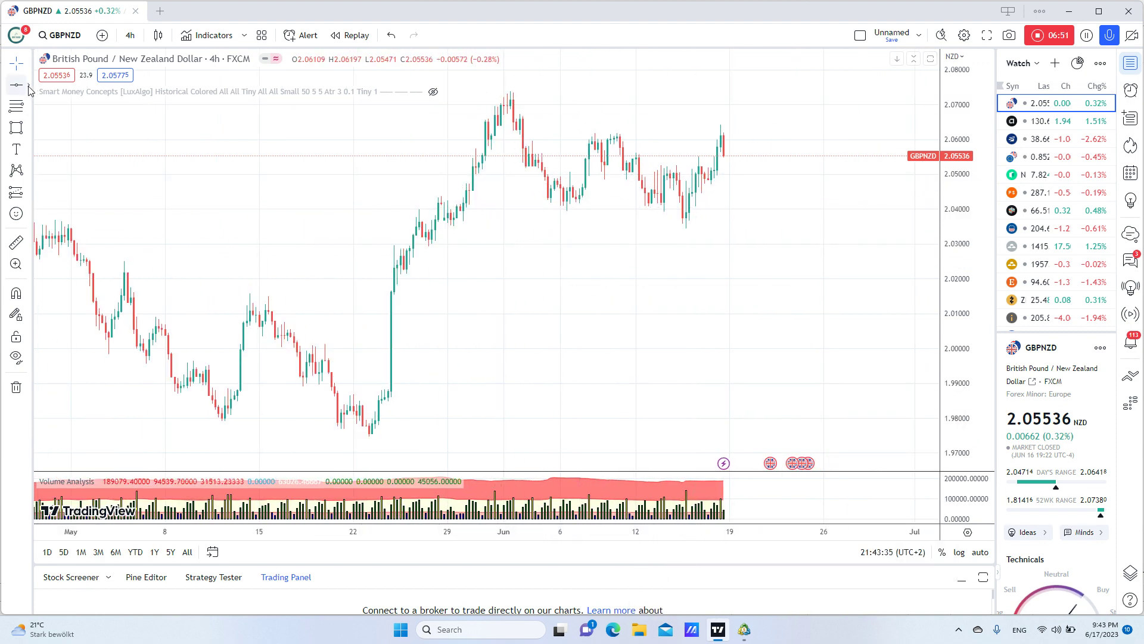
click(21, 134)
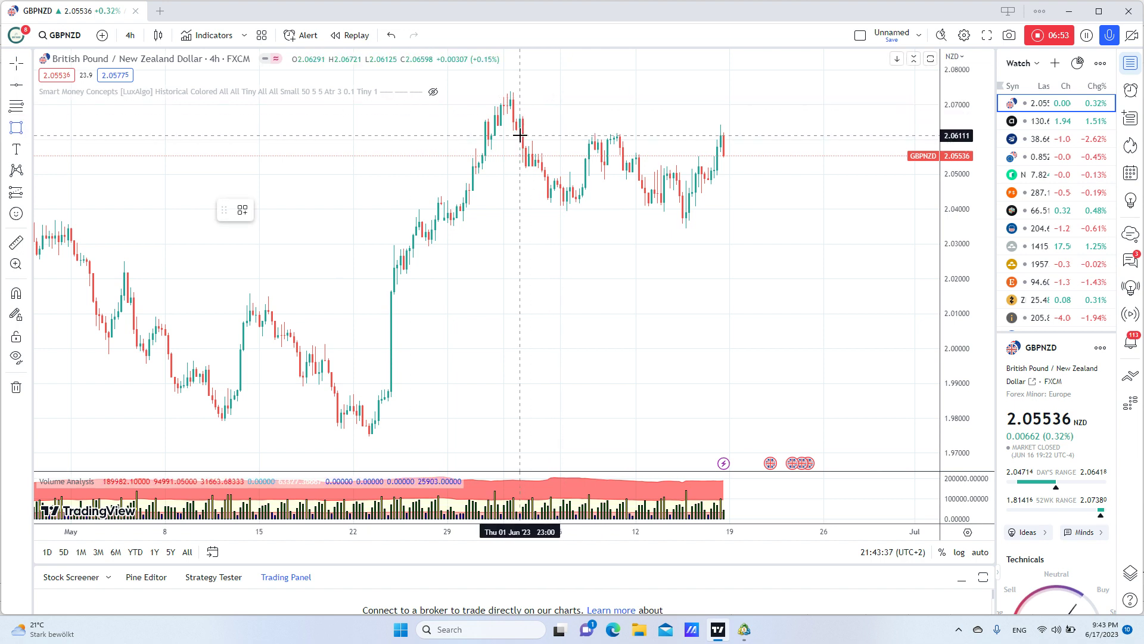
drag(521, 132, 817, 116)
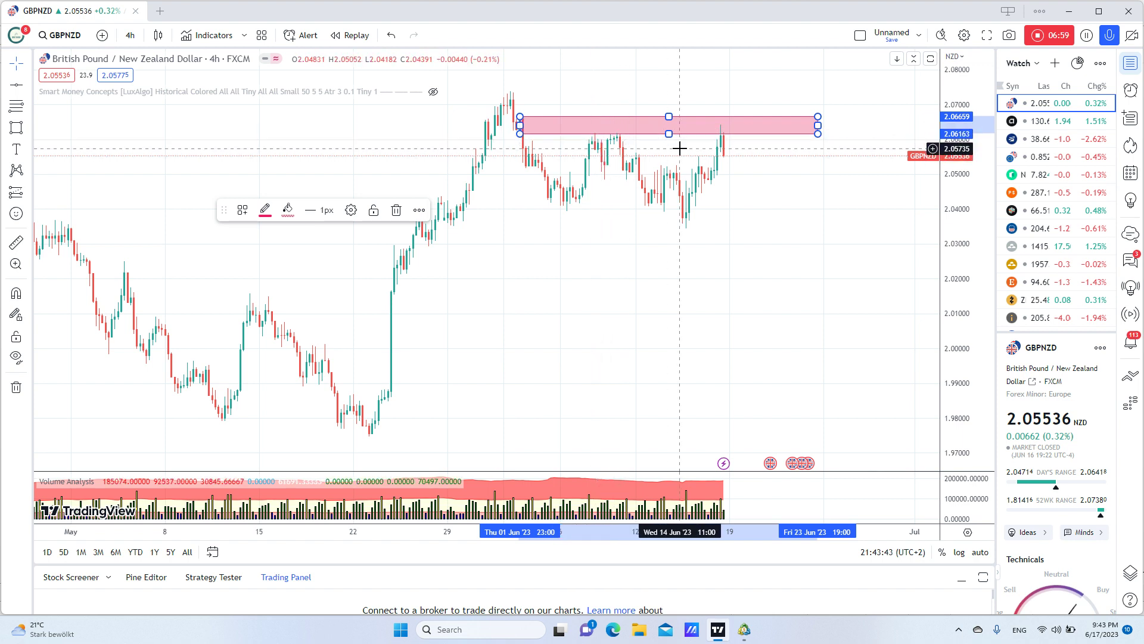
drag(519, 127, 511, 127)
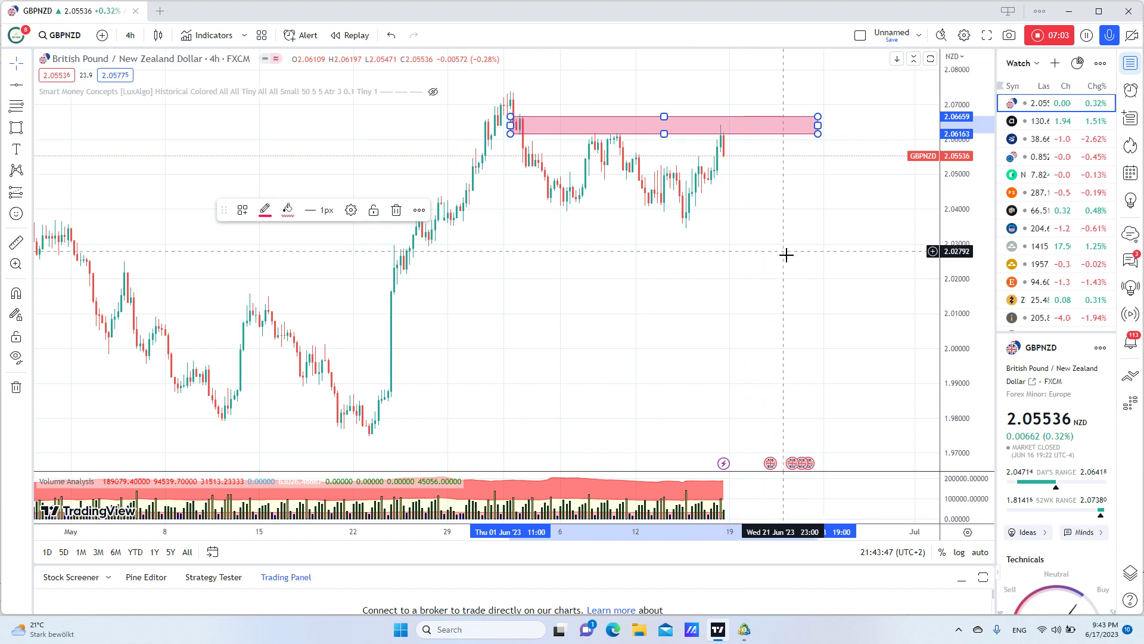
scroll(733, 258, down, 2)
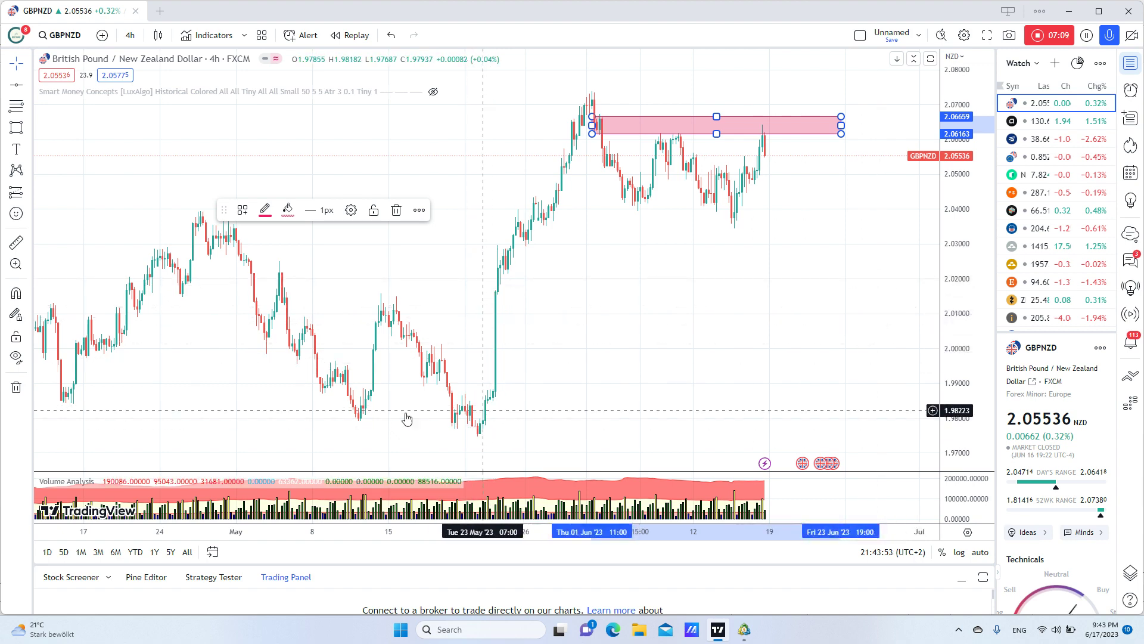
click(624, 344)
Step: Draw a descending parallel channel around June price, upper edge from about 2.07224 on 1 June to 2.05906 on 27 June, lower edge starting near 2.04115
scroll(623, 345, up, 2)
scroll(623, 345, up, 1)
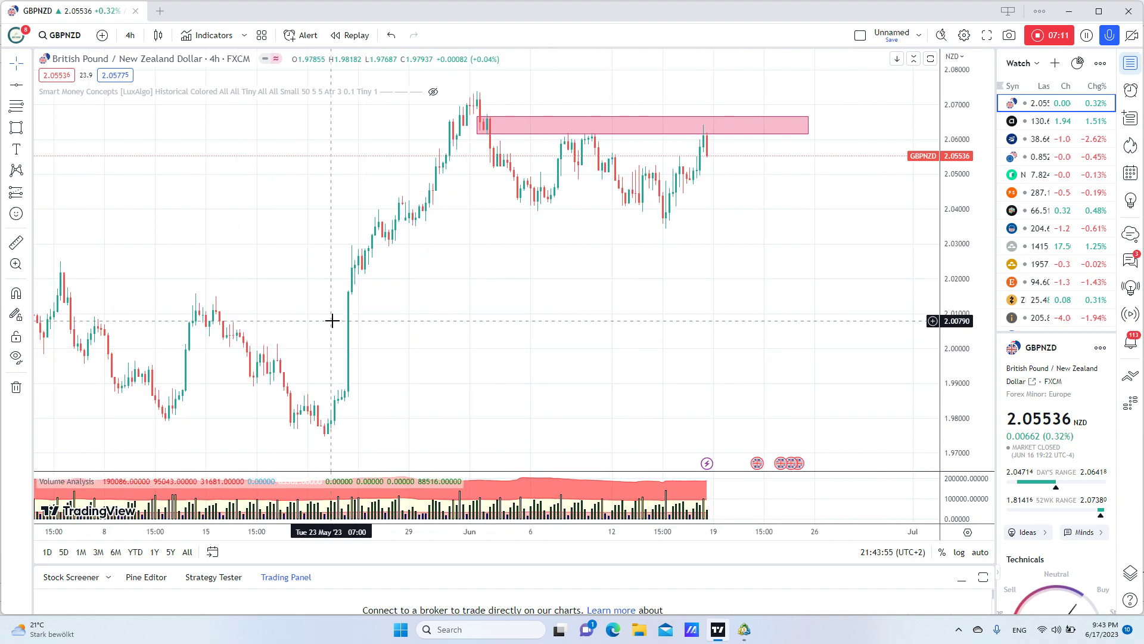
click(29, 108)
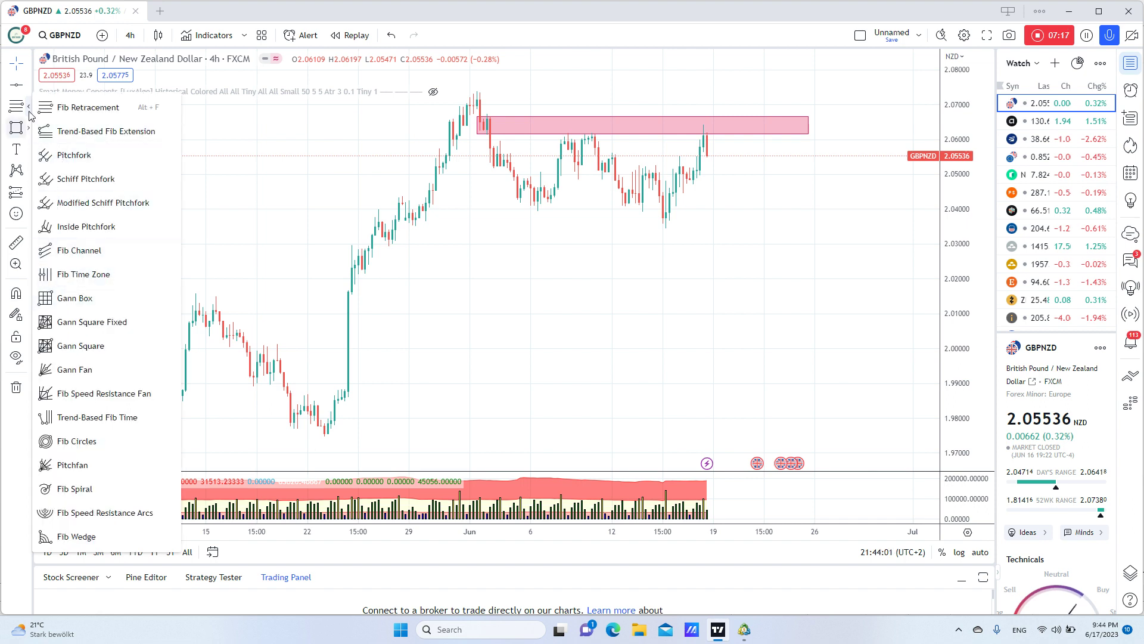
click(29, 86)
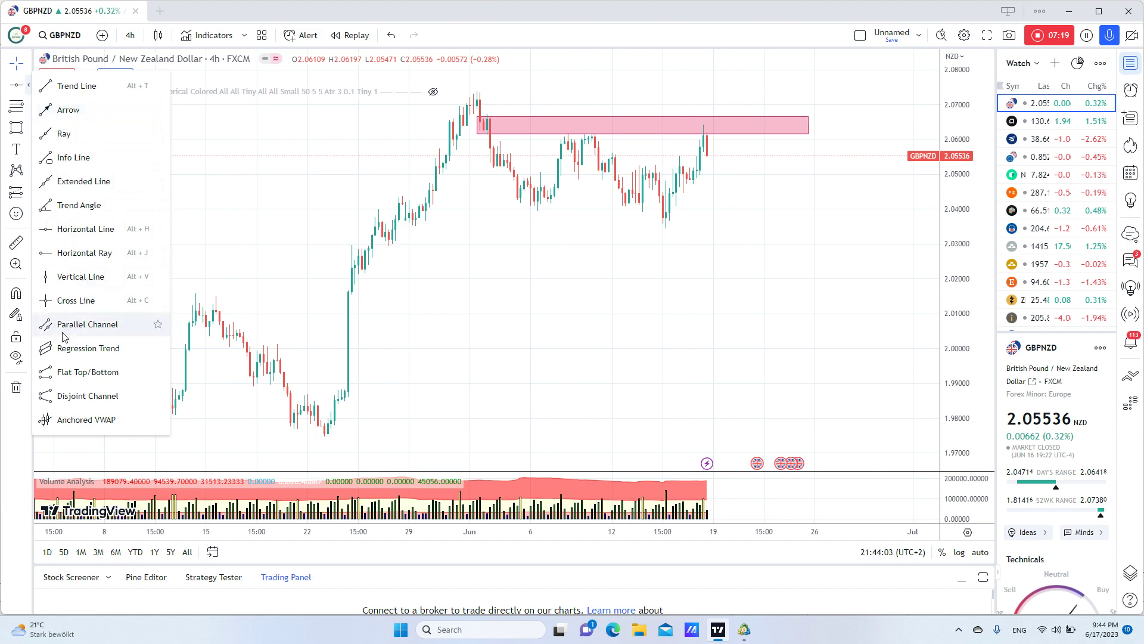
click(76, 85)
click(474, 96)
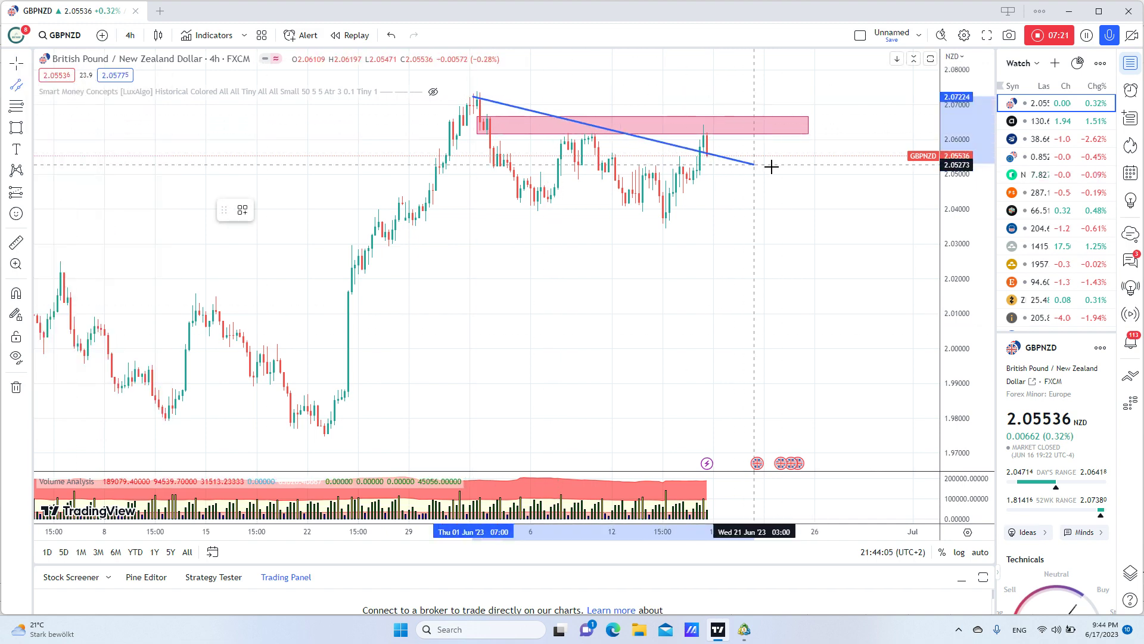
click(849, 142)
click(849, 251)
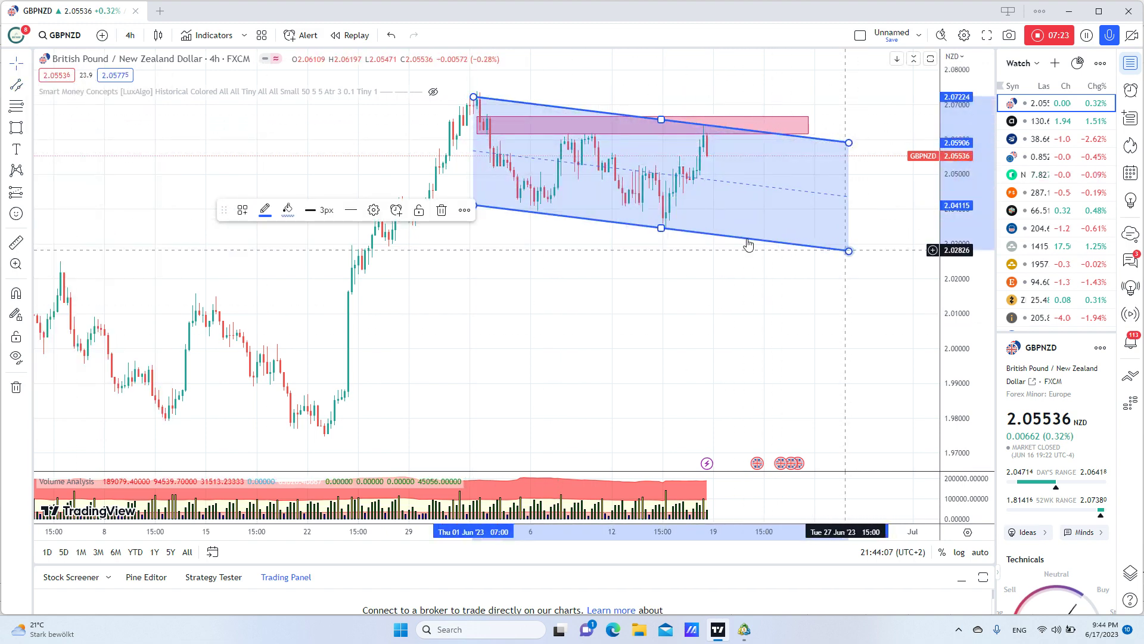
click(542, 244)
Step: Examine the descending GBPNZD channel against the price action since March and the latest touch of its upper edge
scroll(558, 258, down, 5)
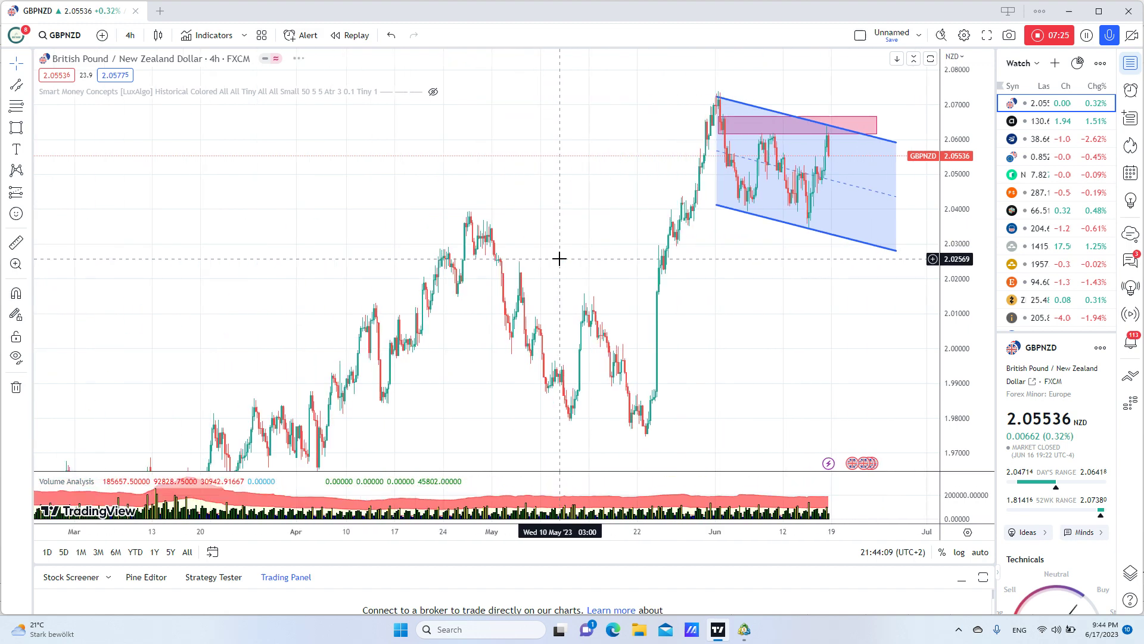
scroll(559, 259, down, 2)
drag(613, 187, 378, 232)
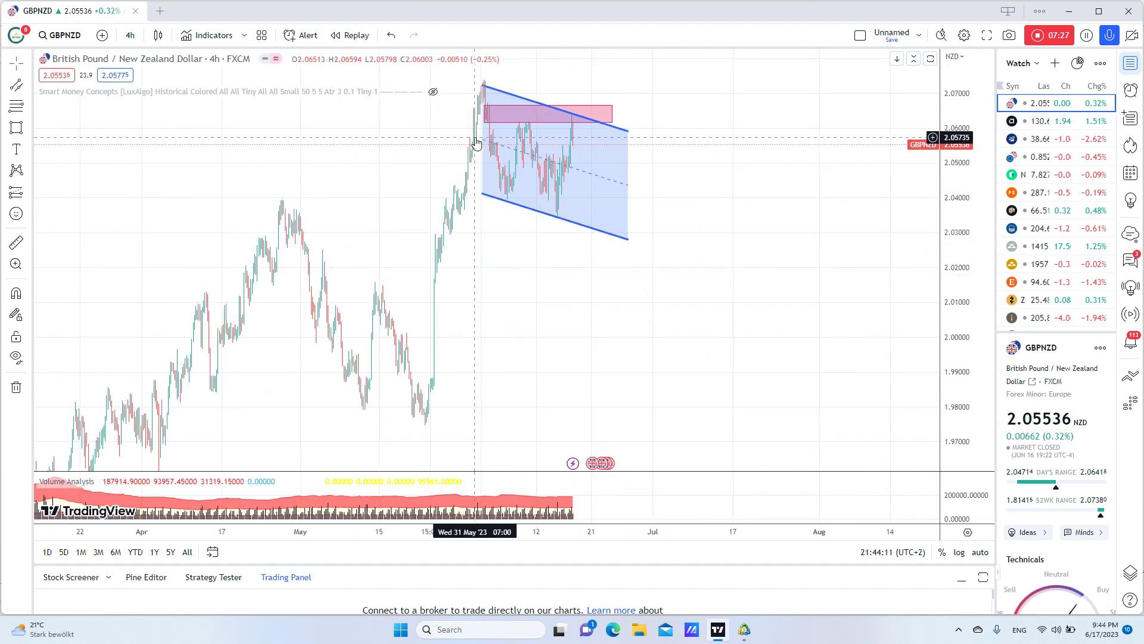
scroll(620, 234, up, 1)
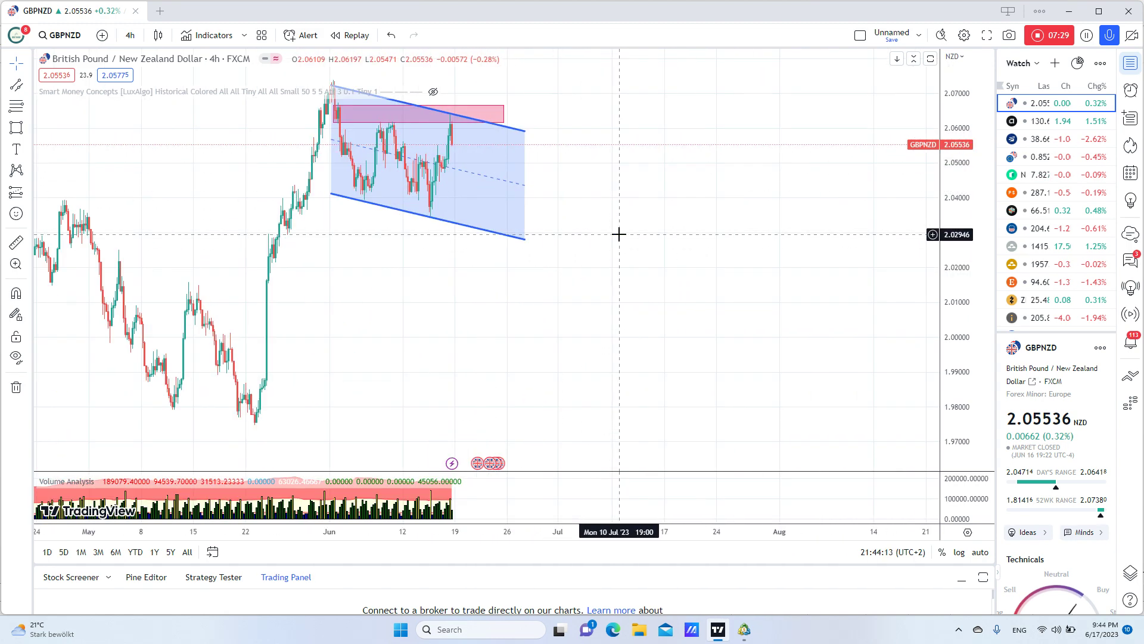
scroll(620, 235, up, 1)
drag(488, 222, 677, 213)
scroll(651, 180, up, 1)
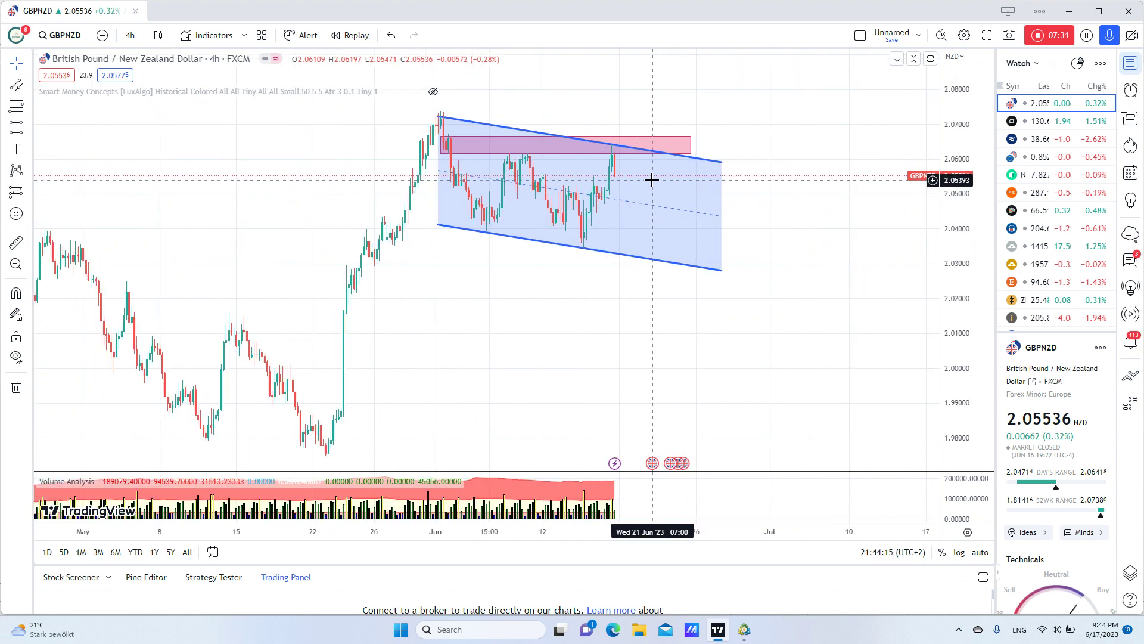
scroll(651, 180, up, 1)
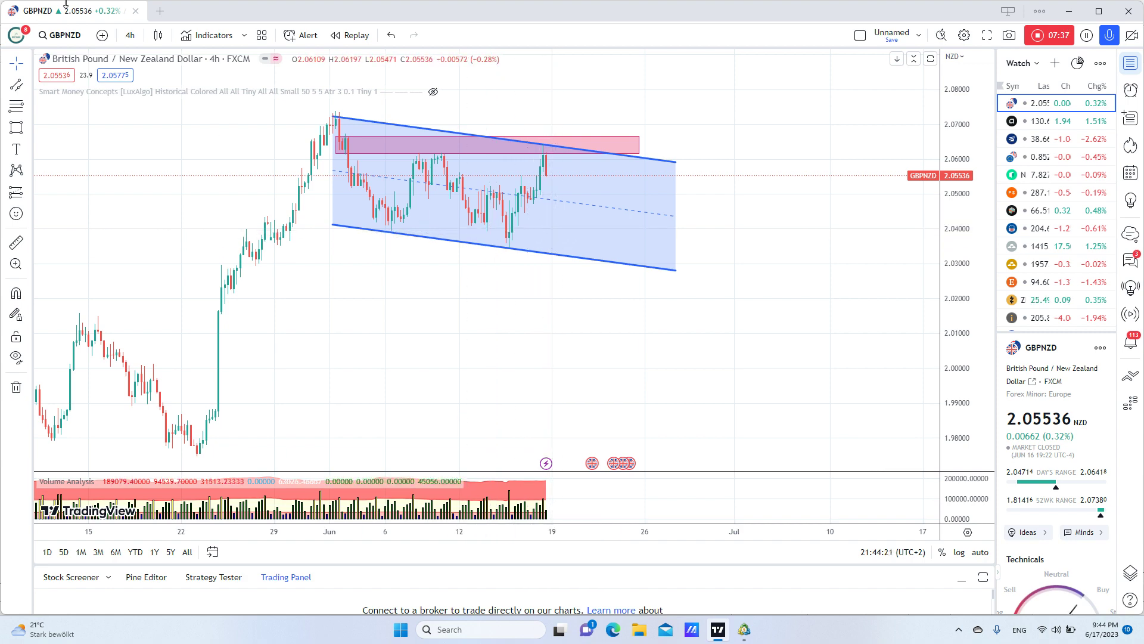
Step: View GBPNZD on the 2-hour timeframe with the price scale stretched around the descending channel
click(130, 35)
click(156, 254)
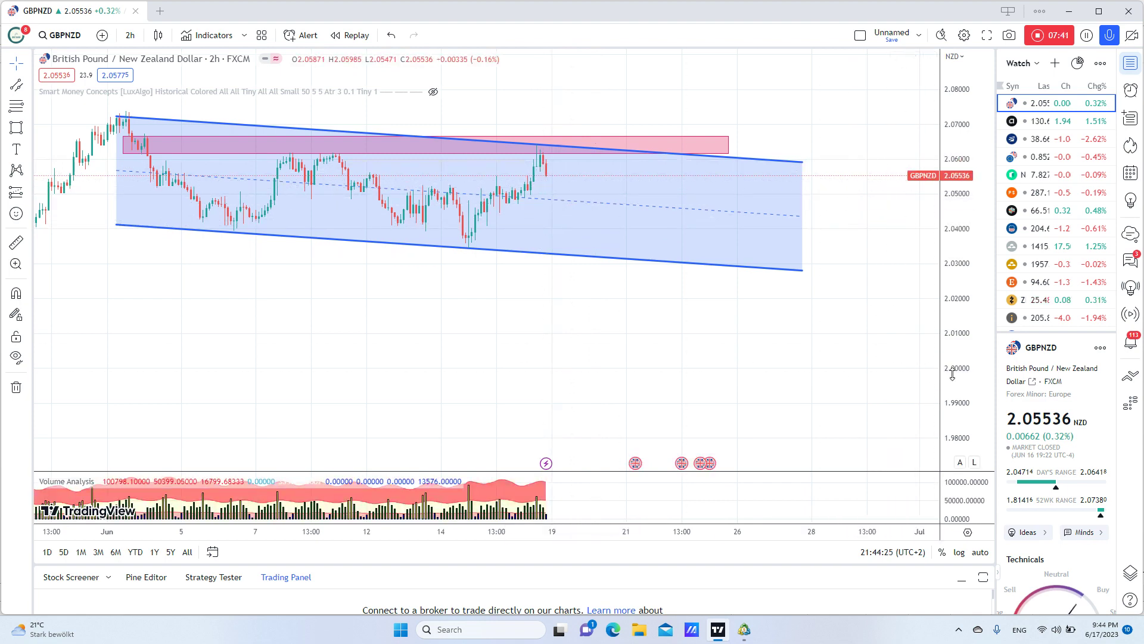
drag(952, 374, 879, 266)
drag(380, 340, 426, 429)
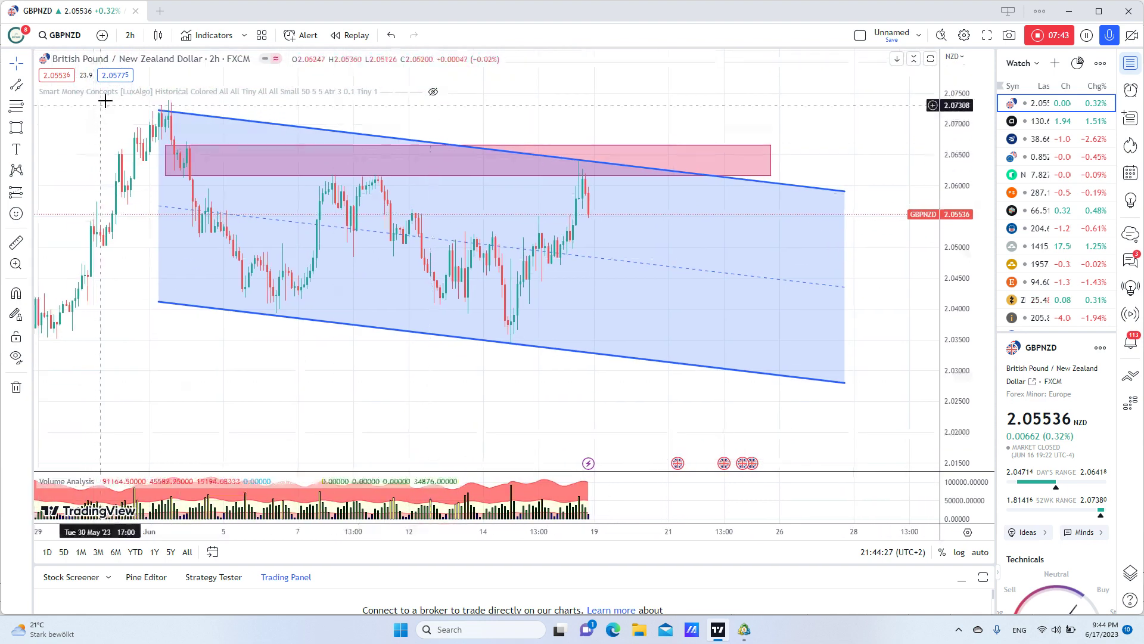
Step: Switch GBPNZD to the 1-hour timeframe and inspect the 16 June high at the channel's upper edge and rectangular zone
click(130, 36)
click(143, 235)
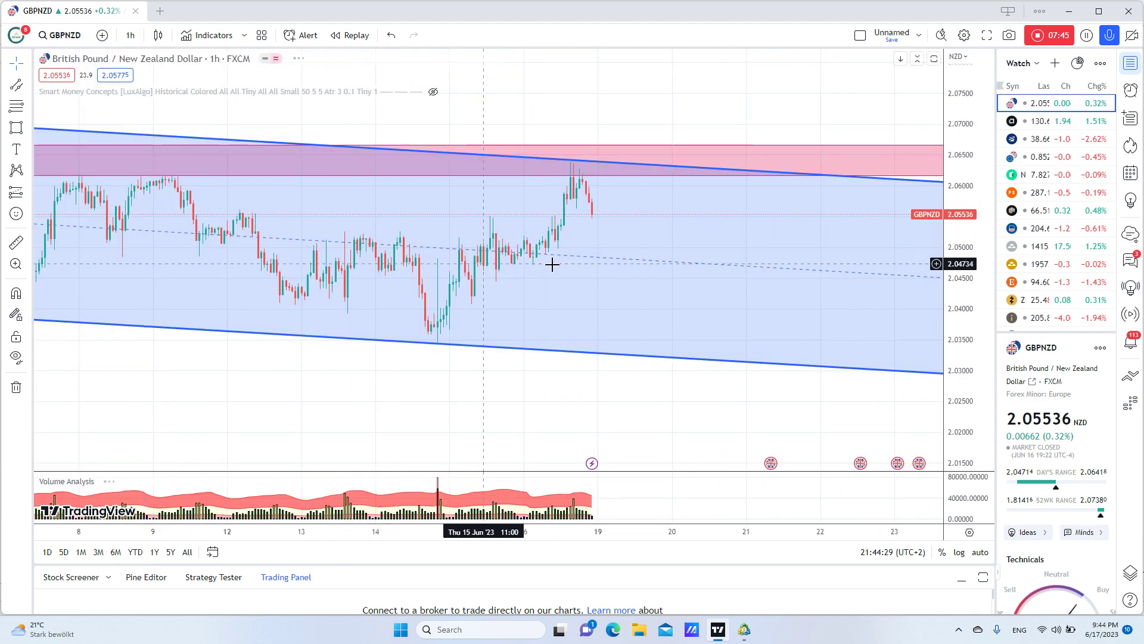
drag(960, 376, 954, 223)
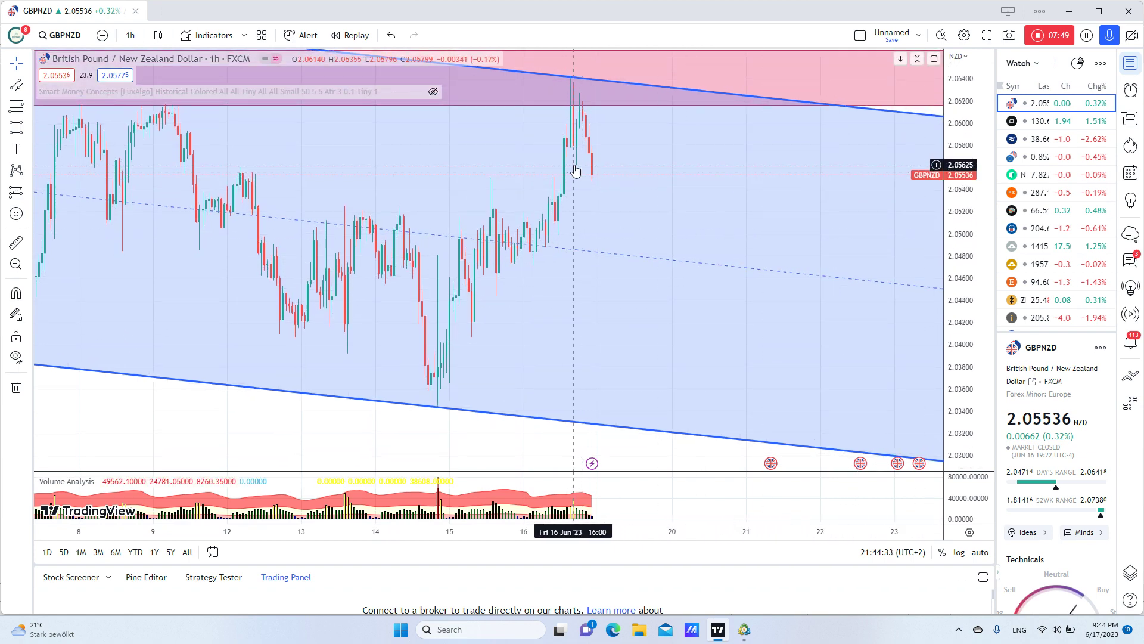
scroll(661, 251, up, 2)
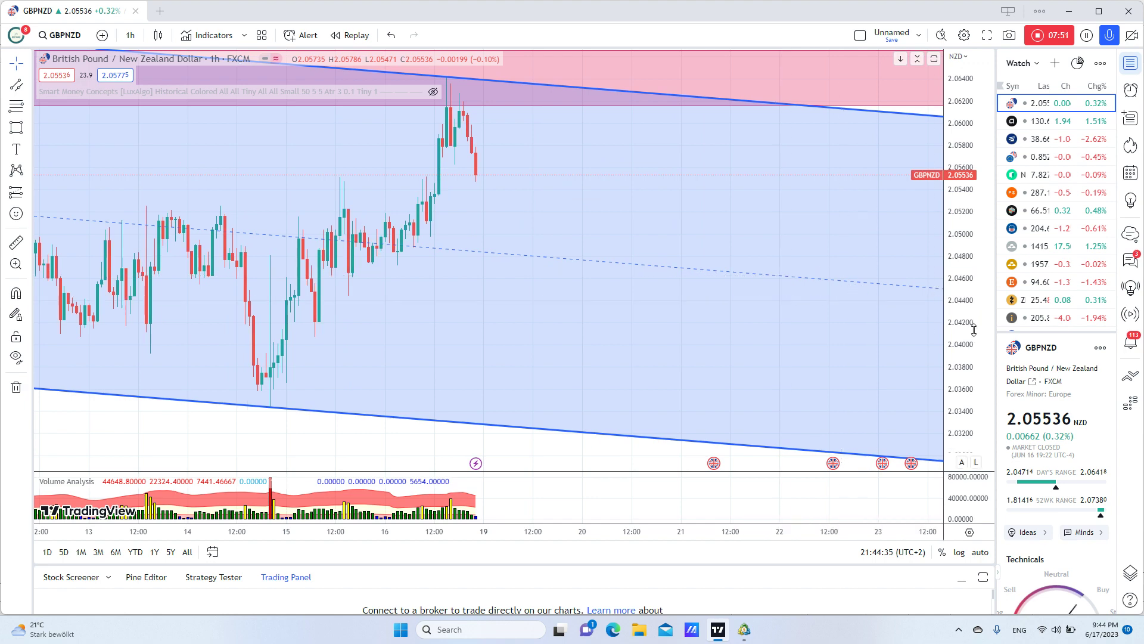
drag(973, 329, 970, 251)
scroll(575, 235, down, 3)
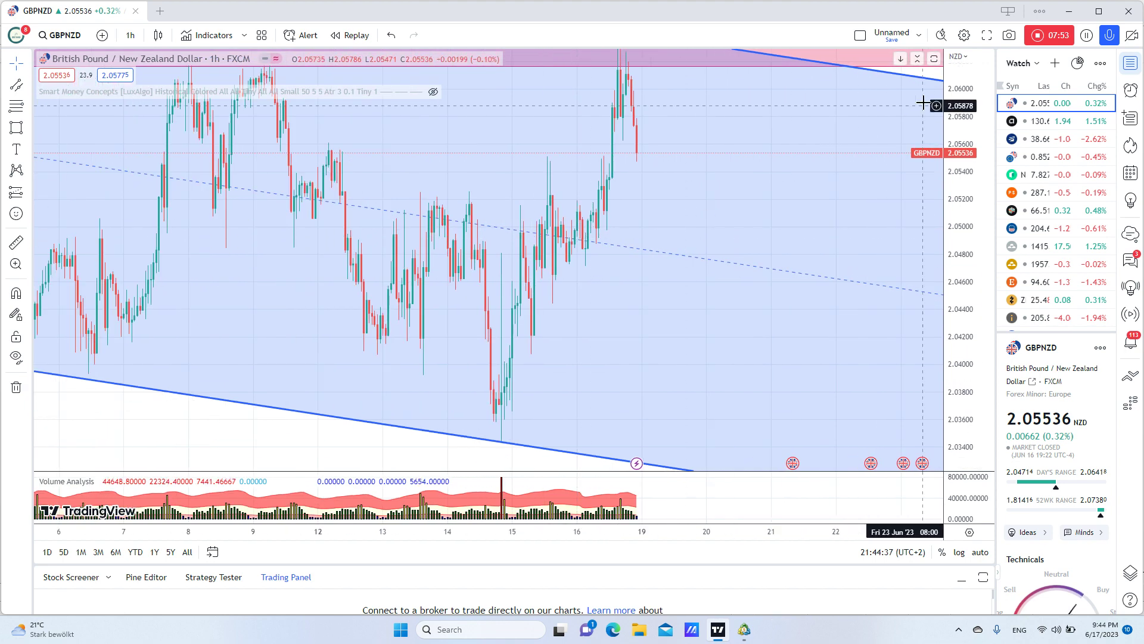
drag(951, 115, 952, 143)
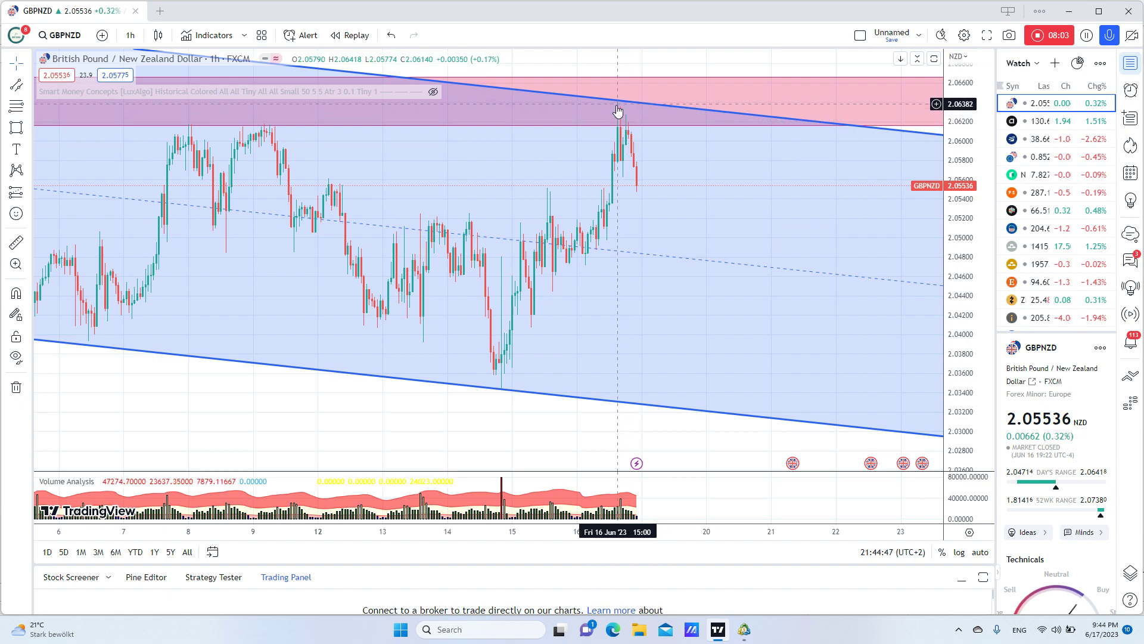
scroll(391, 171, up, 1)
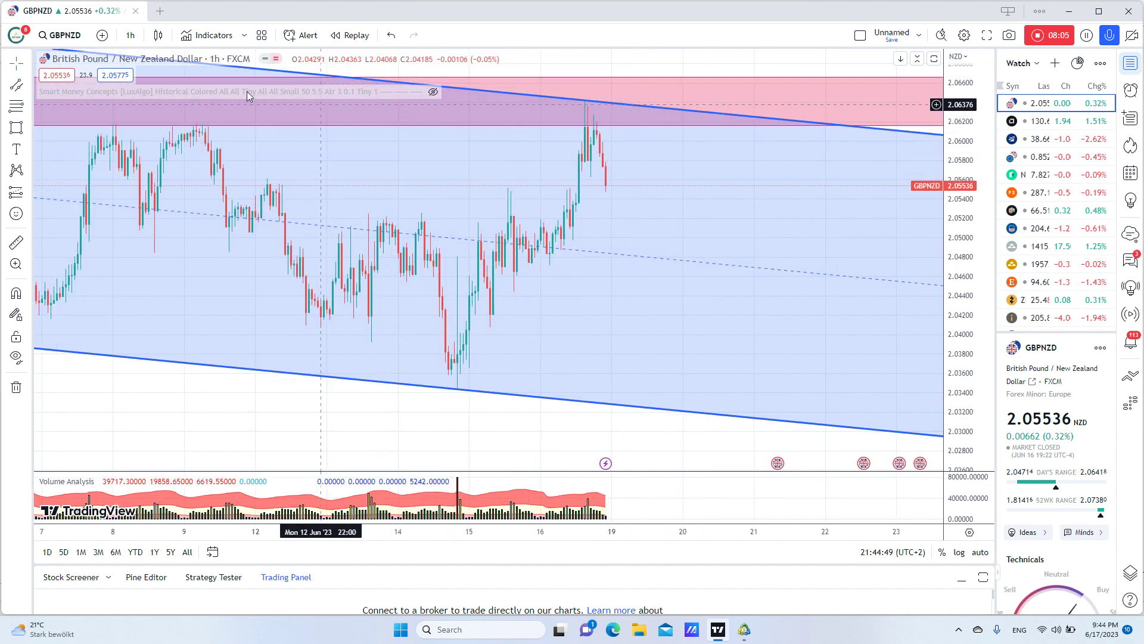
Step: Draw a short falling trend line from the 16 June high at about 2.06419 to about 2.05926 on 19 June
click(26, 84)
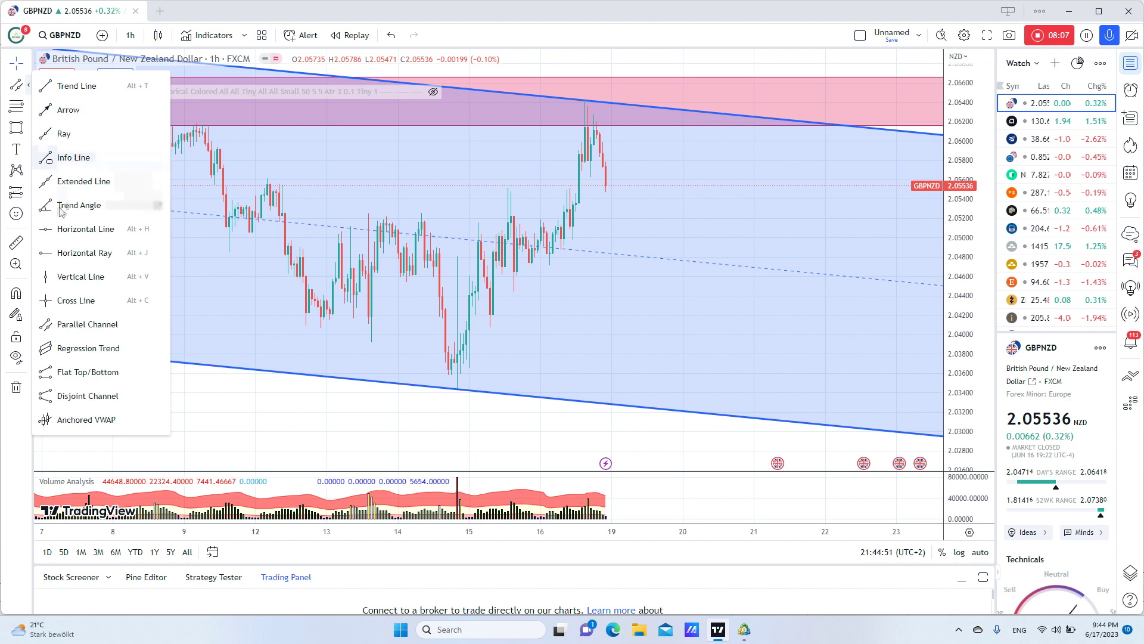
click(65, 85)
click(582, 100)
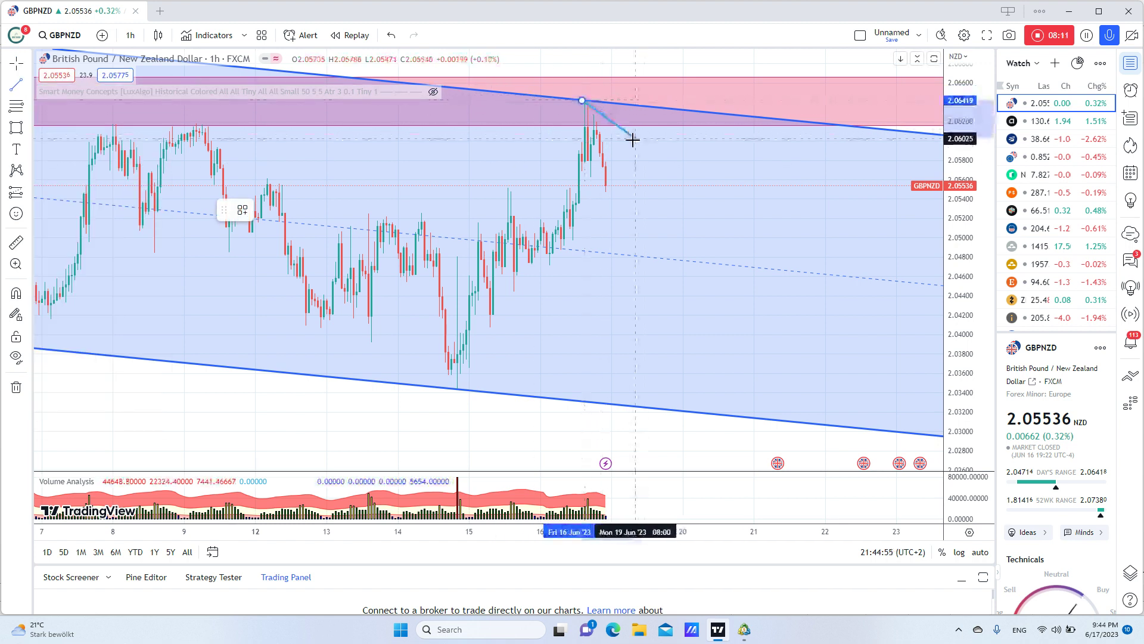
click(632, 148)
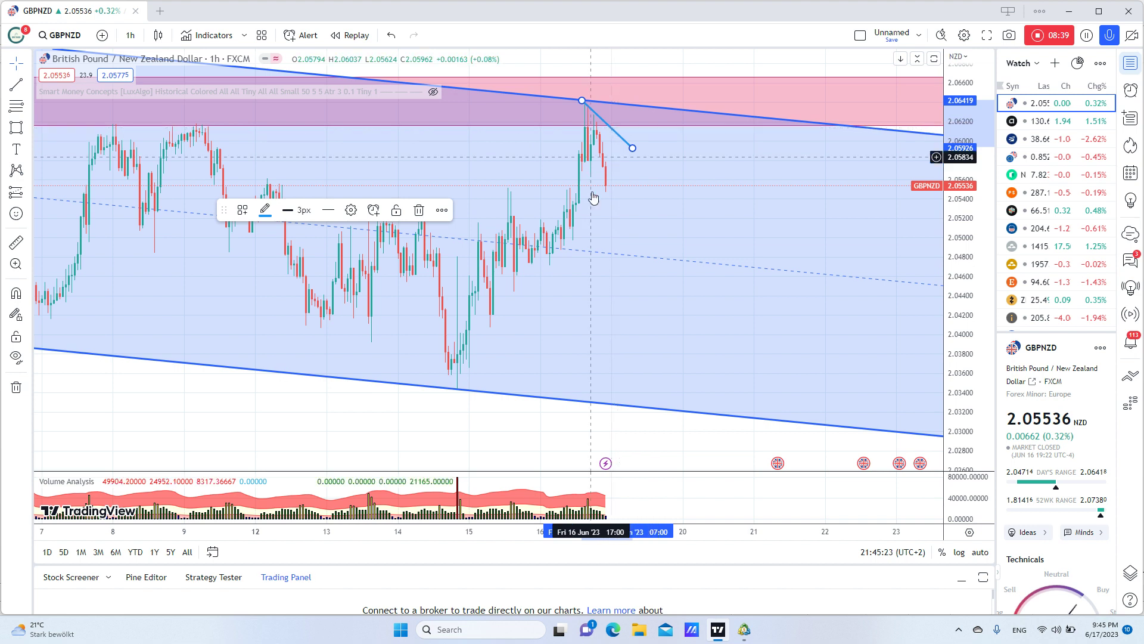
Step: Draw a Fibonacci retracement from about 2.05649 on 19 June up to the 16 June high at about 2.06382
click(17, 106)
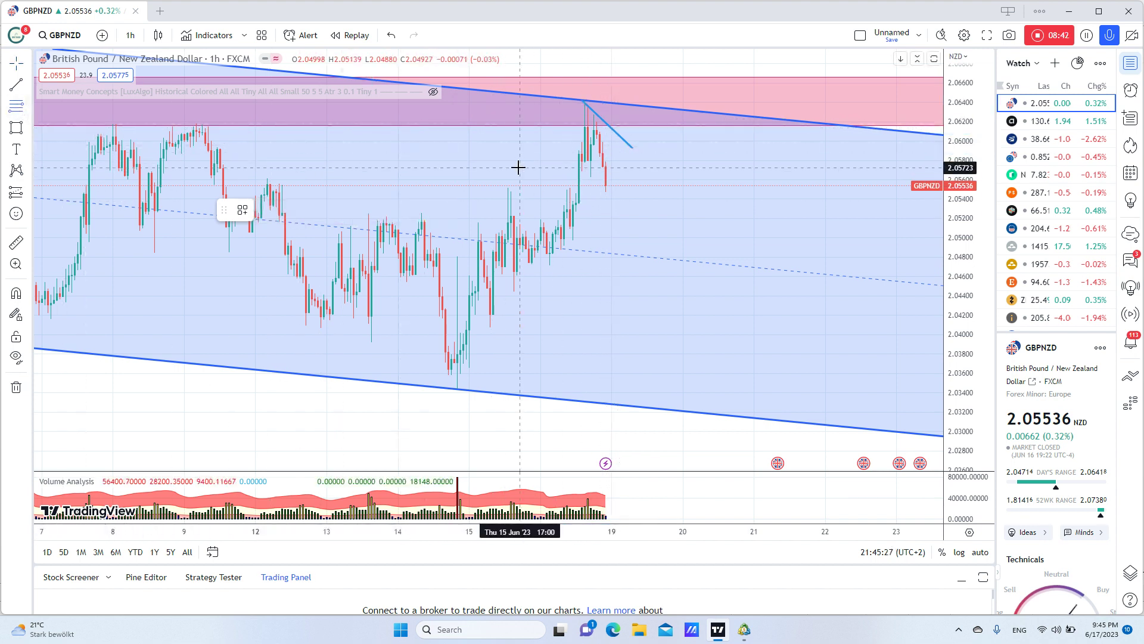
click(619, 175)
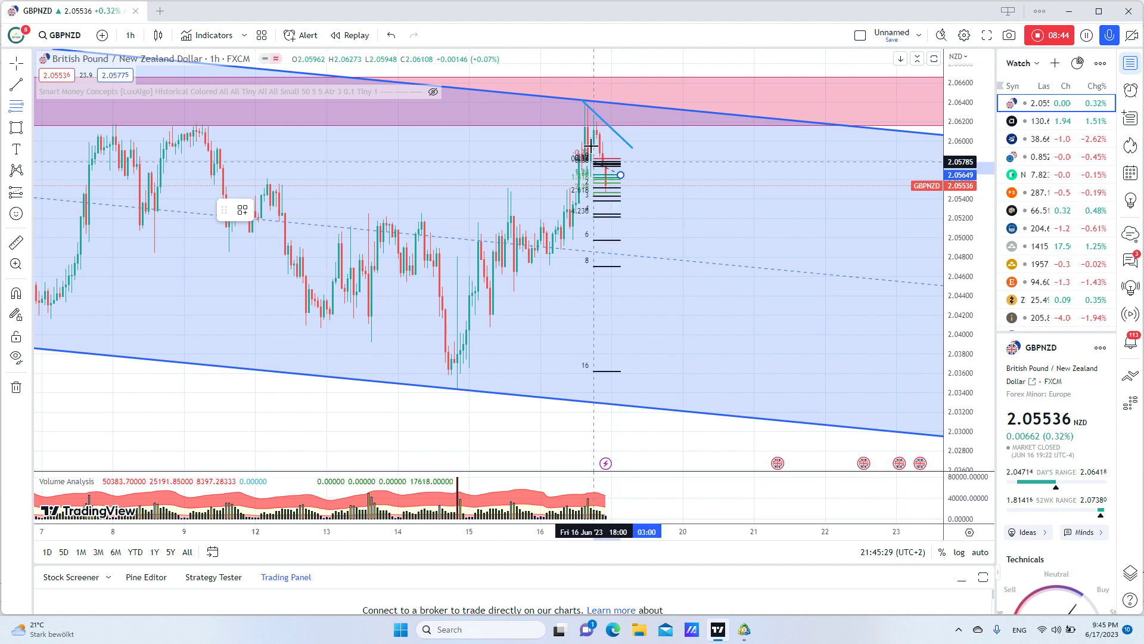
click(575, 104)
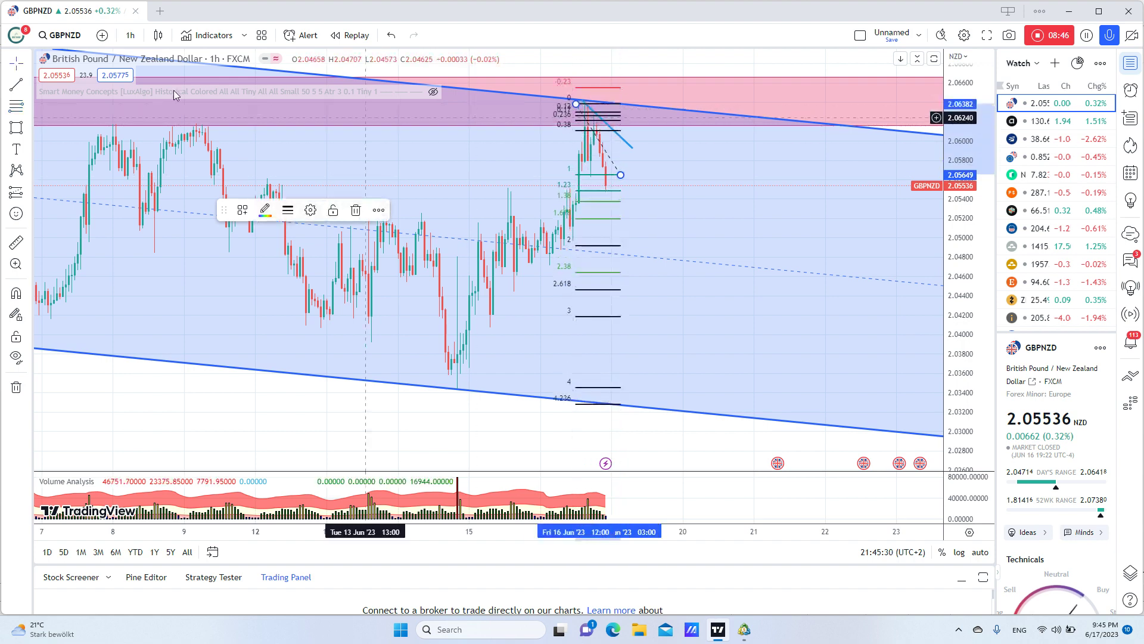
Step: Switch GBPNZD to the 15-minute timeframe and extend the Fibonacci retracement's lower end to about 2.05655 on 19 June at 04:45
click(133, 38)
click(149, 153)
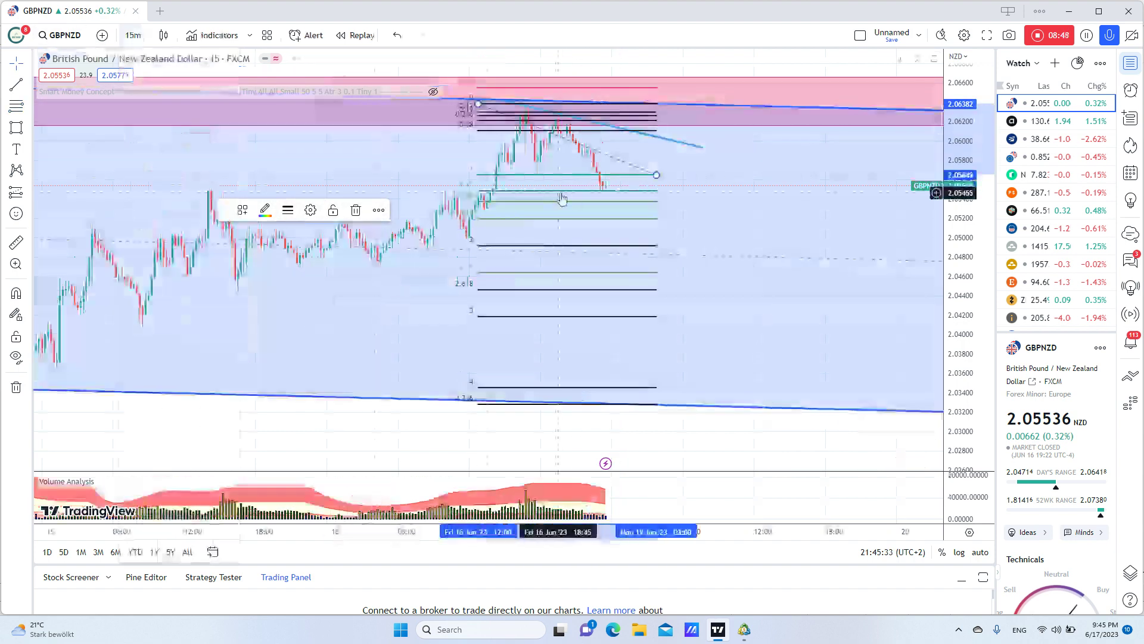
scroll(564, 268, up, 3)
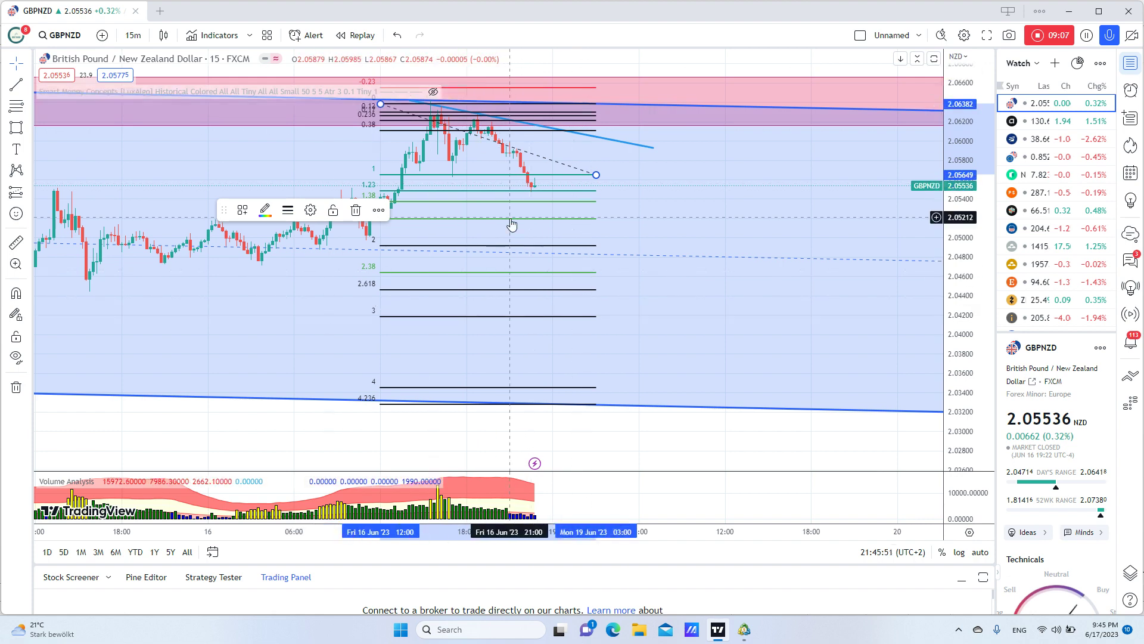
scroll(511, 227, down, 3)
scroll(721, 298, down, 2)
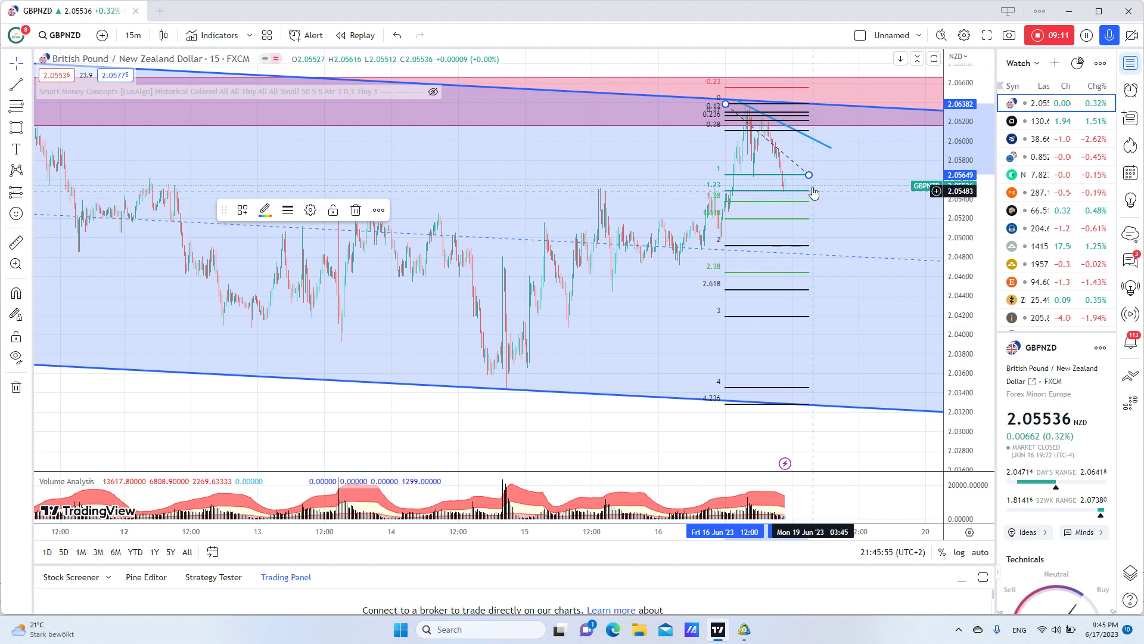
drag(810, 174, 818, 174)
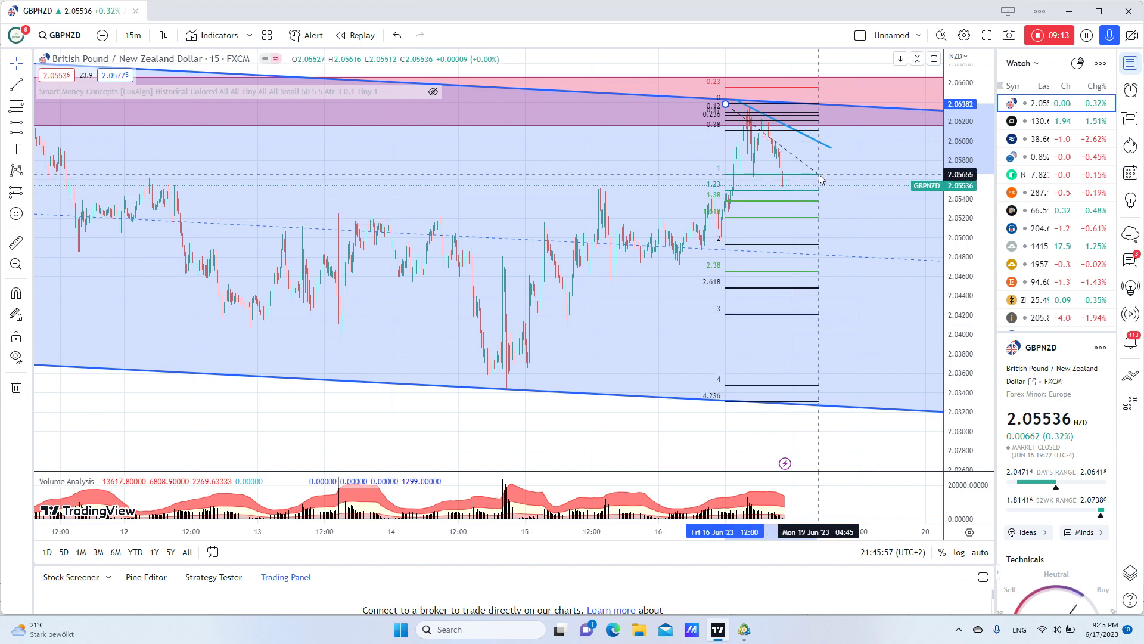
Step: Load the GBPAUD chart from the FXCM feed
click(70, 37)
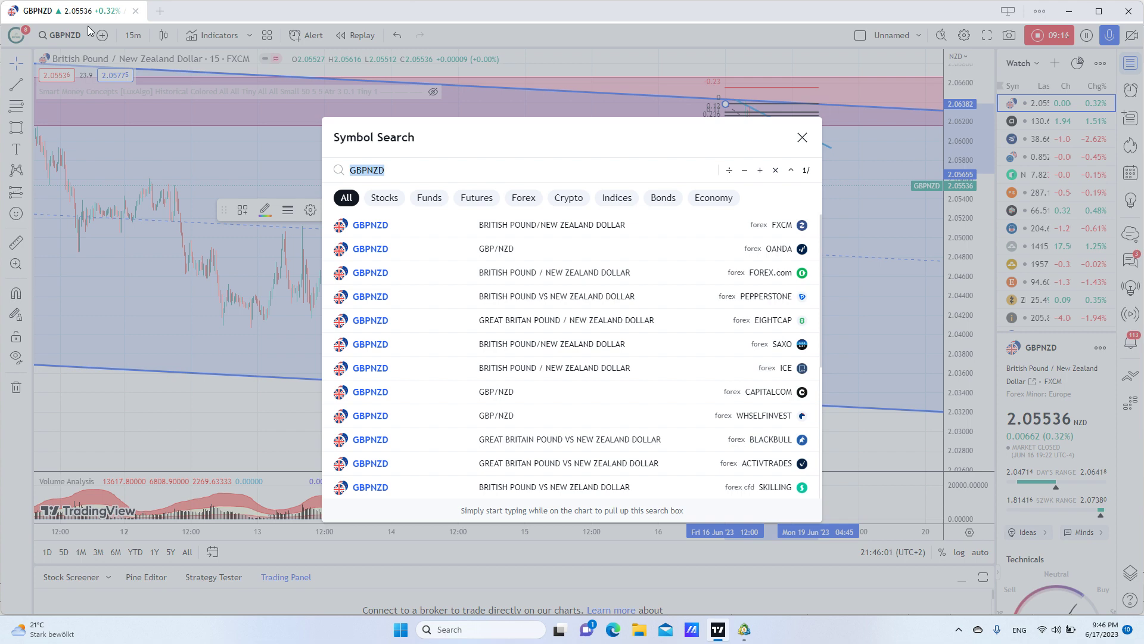
text(F)
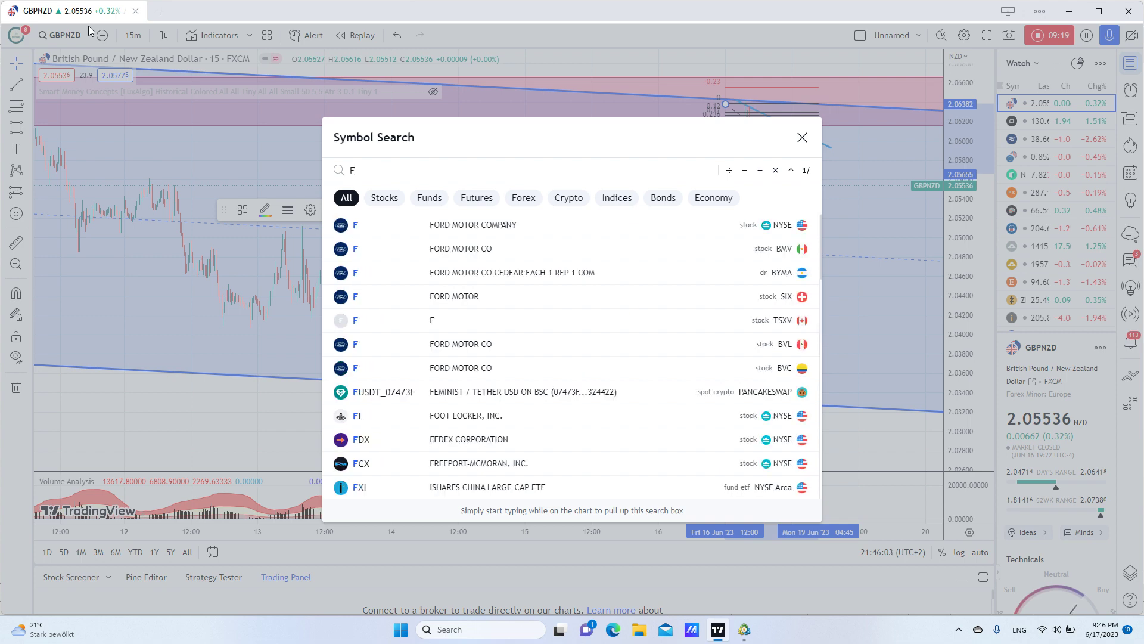
key(BackSpace)
text(GBP)
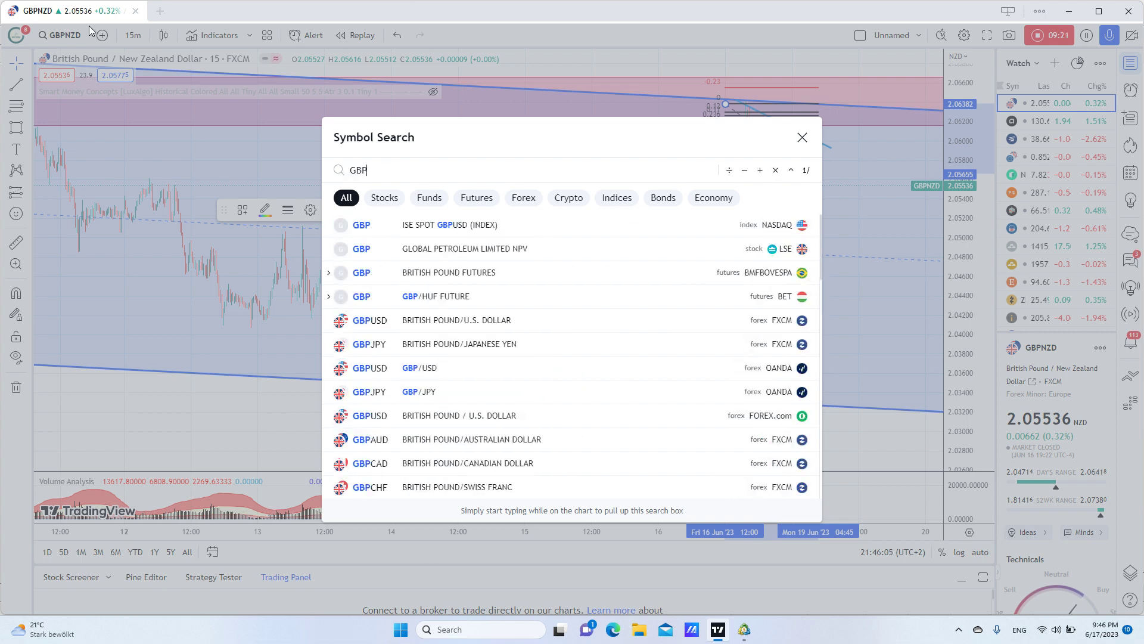
text(AUD)
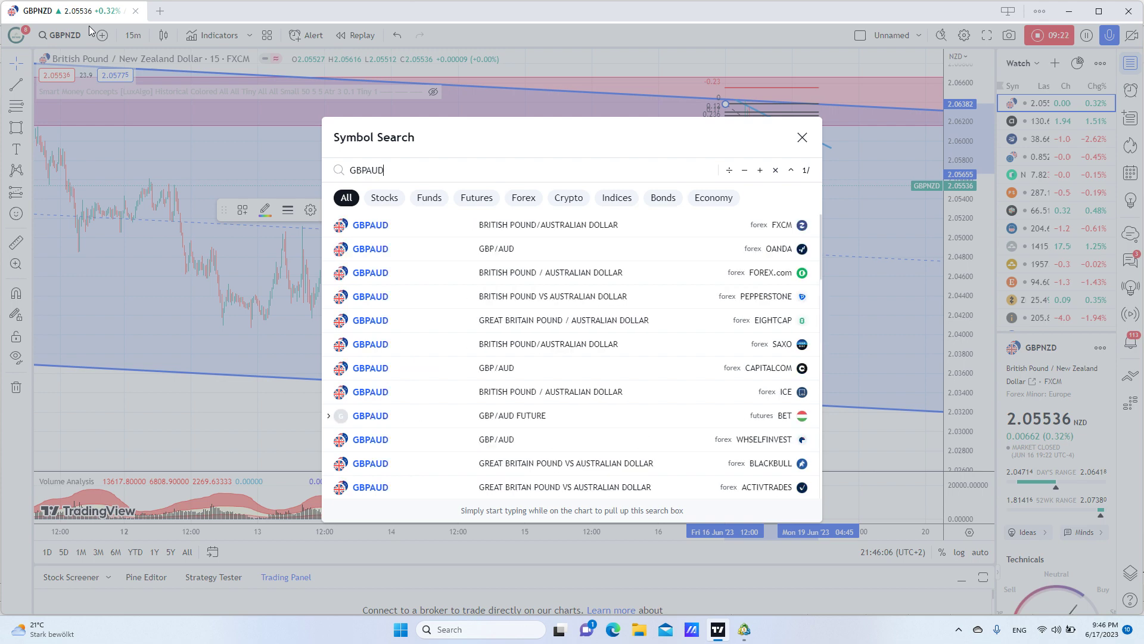
click(480, 232)
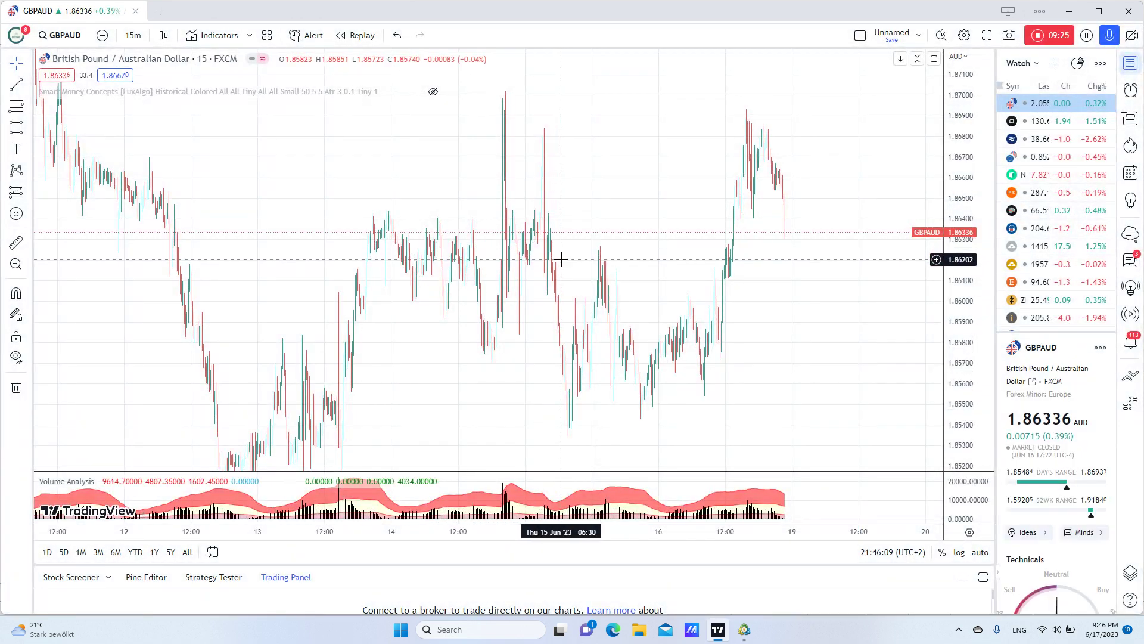
Step: Switch GBPAUD to the 4-hour timeframe and reset the chart view to show the recent price action
right_click(519, 334)
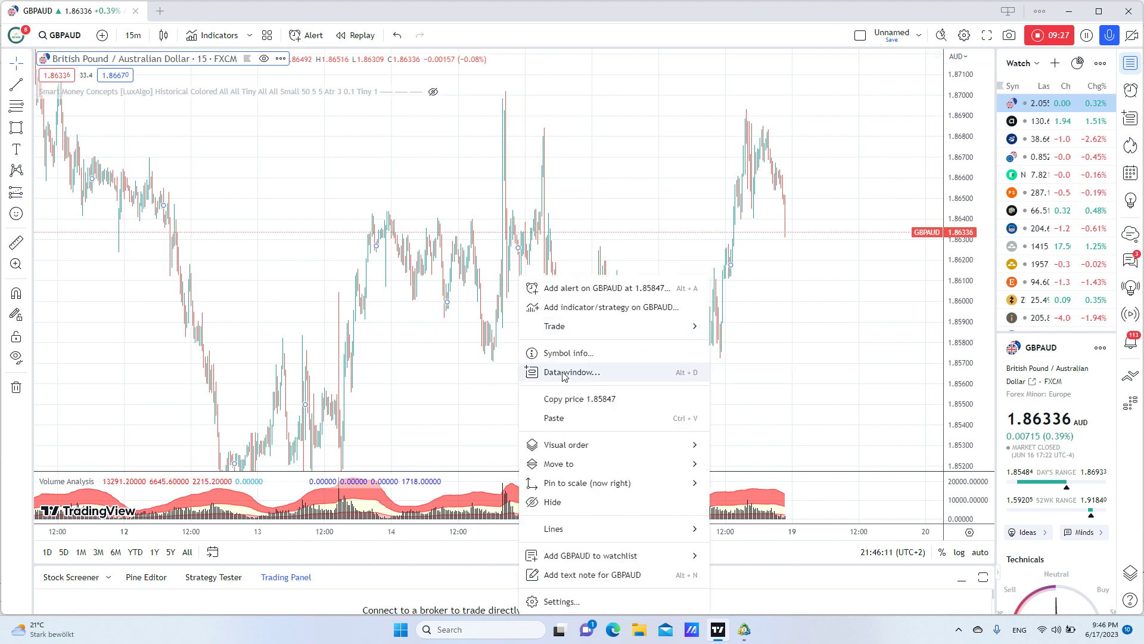
click(133, 35)
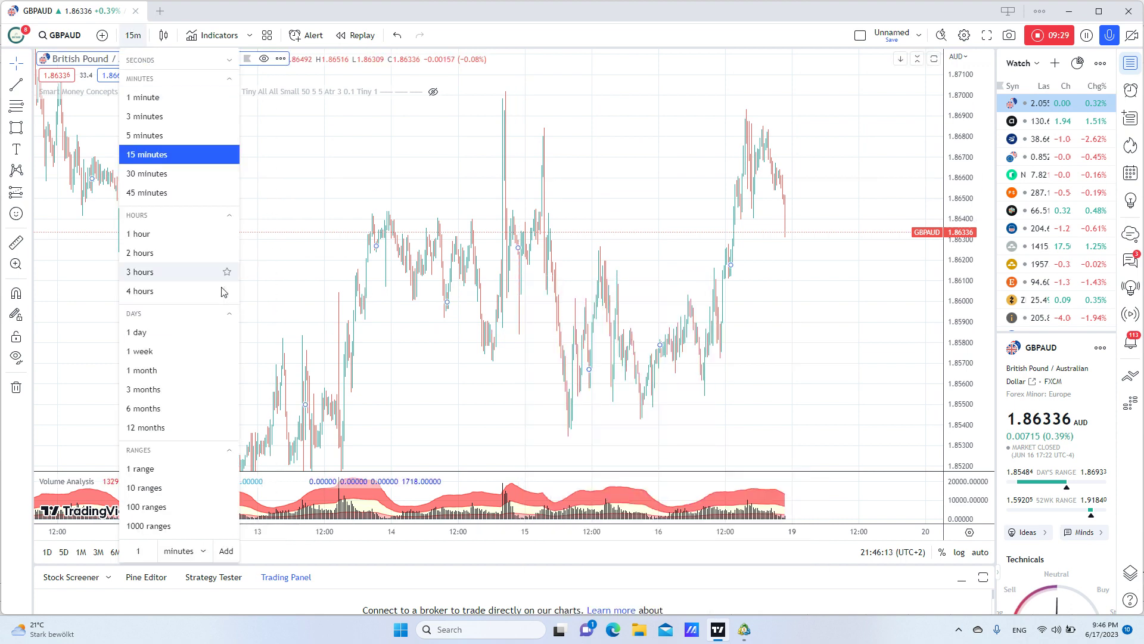
click(173, 293)
right_click(670, 295)
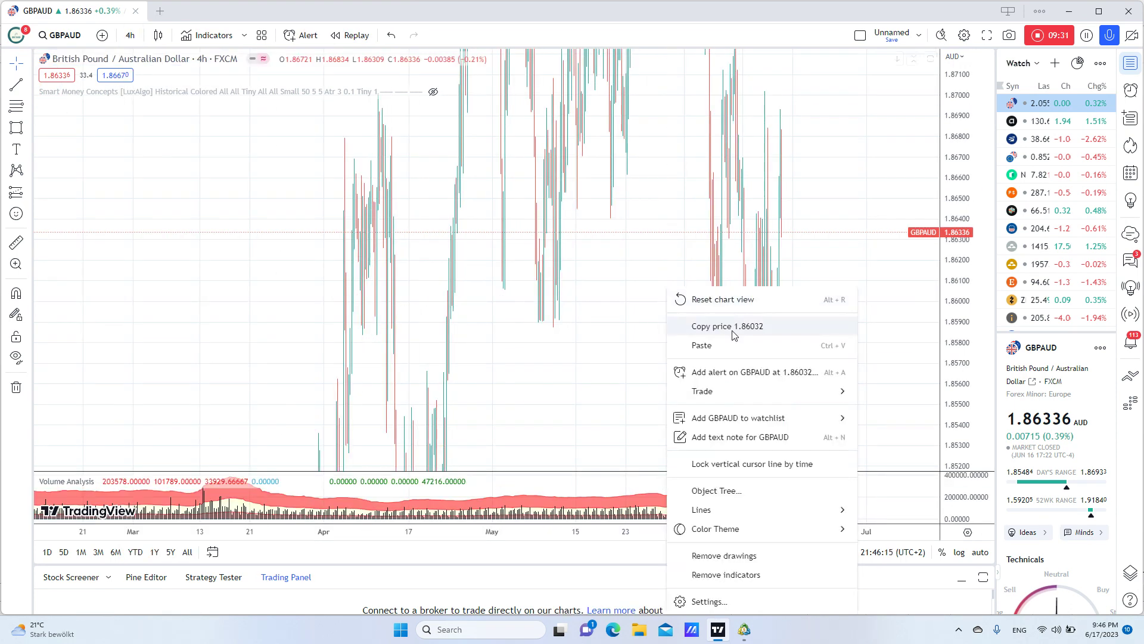
click(709, 300)
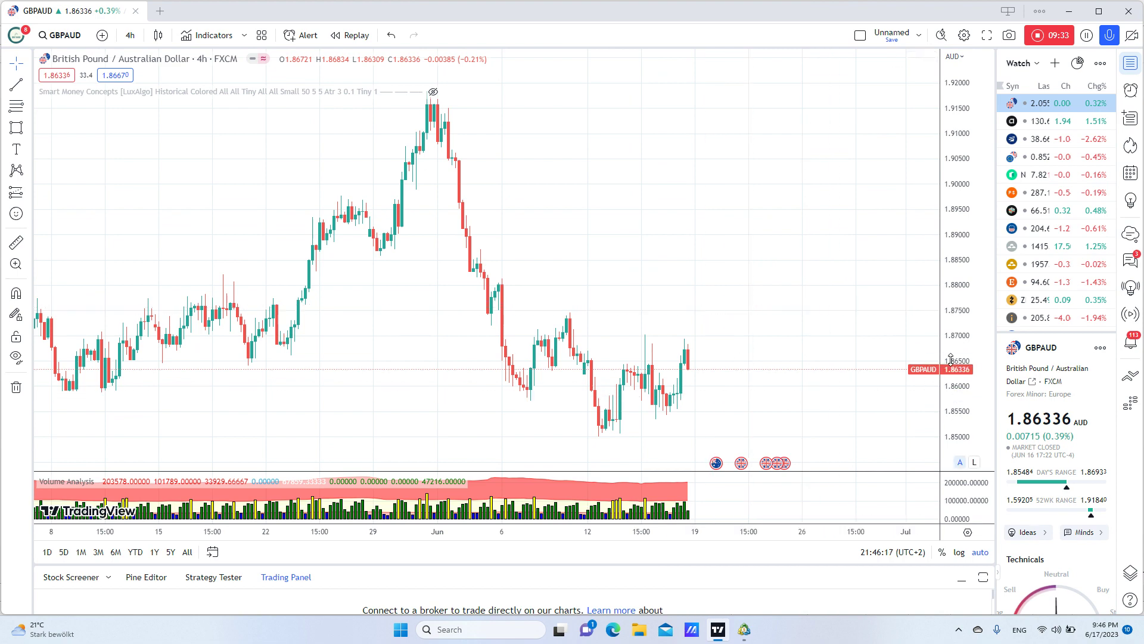
drag(752, 355, 737, 240)
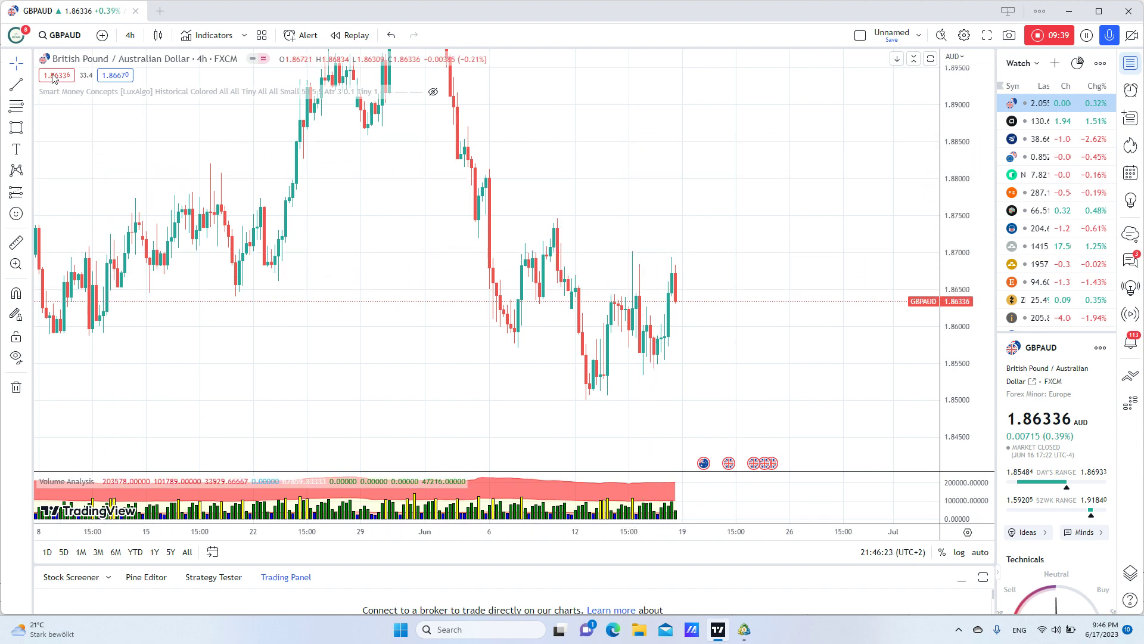
Step: On the 1-hour timeframe, draw a rectangle from about 1.85734 on 13 June to about 1.86420 on 20 June
click(131, 34)
click(143, 234)
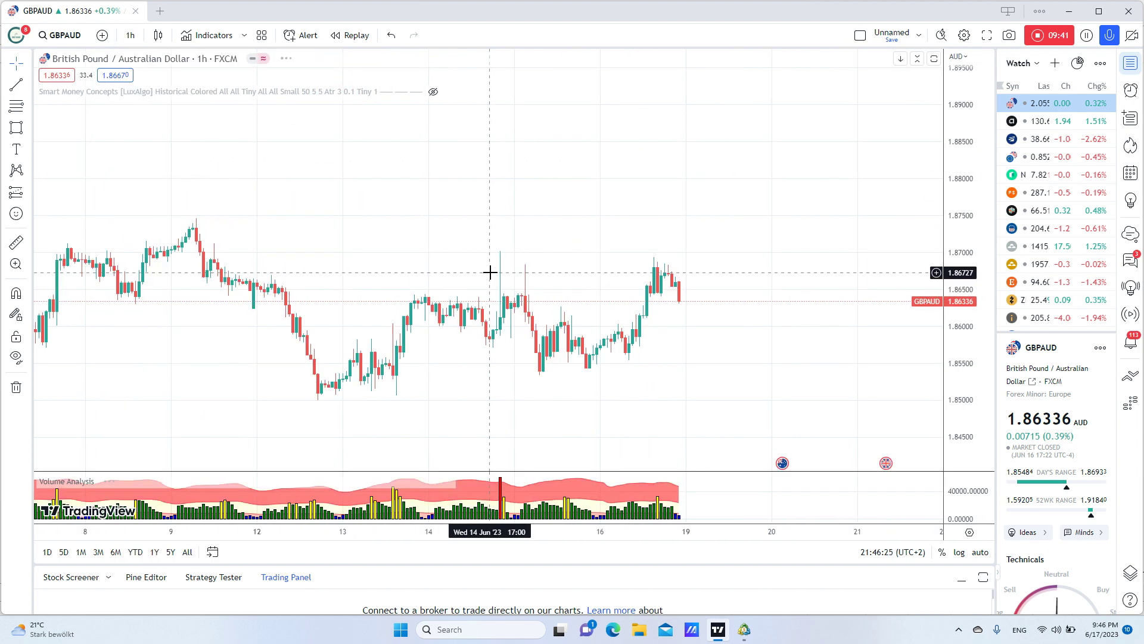
scroll(507, 277, down, 2)
key(alt+shift+r)
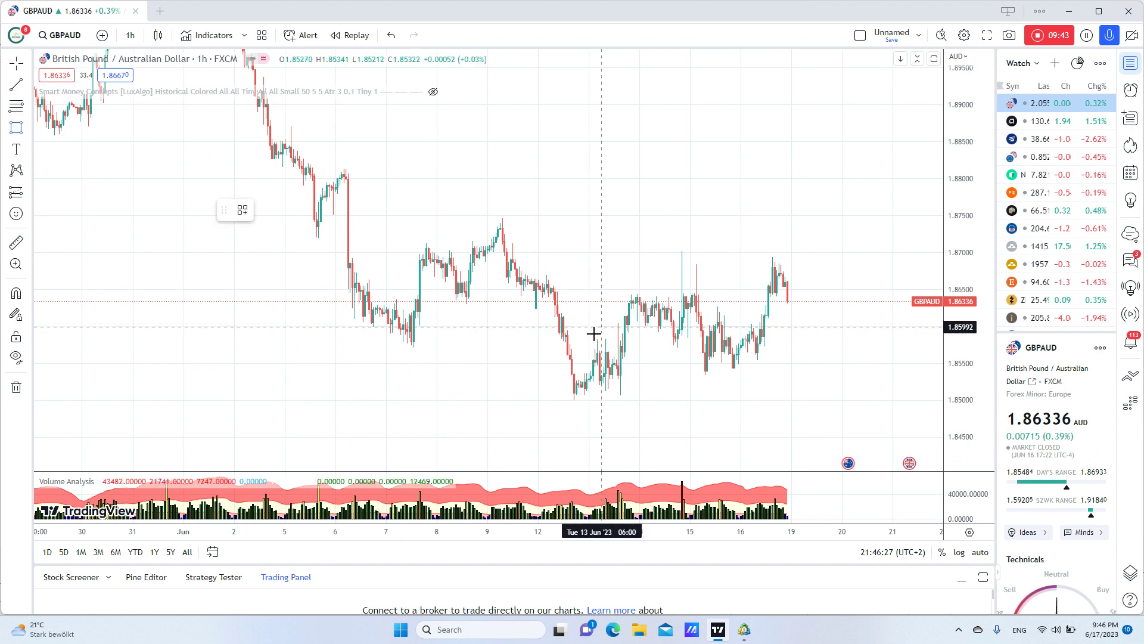
drag(630, 350, 884, 295)
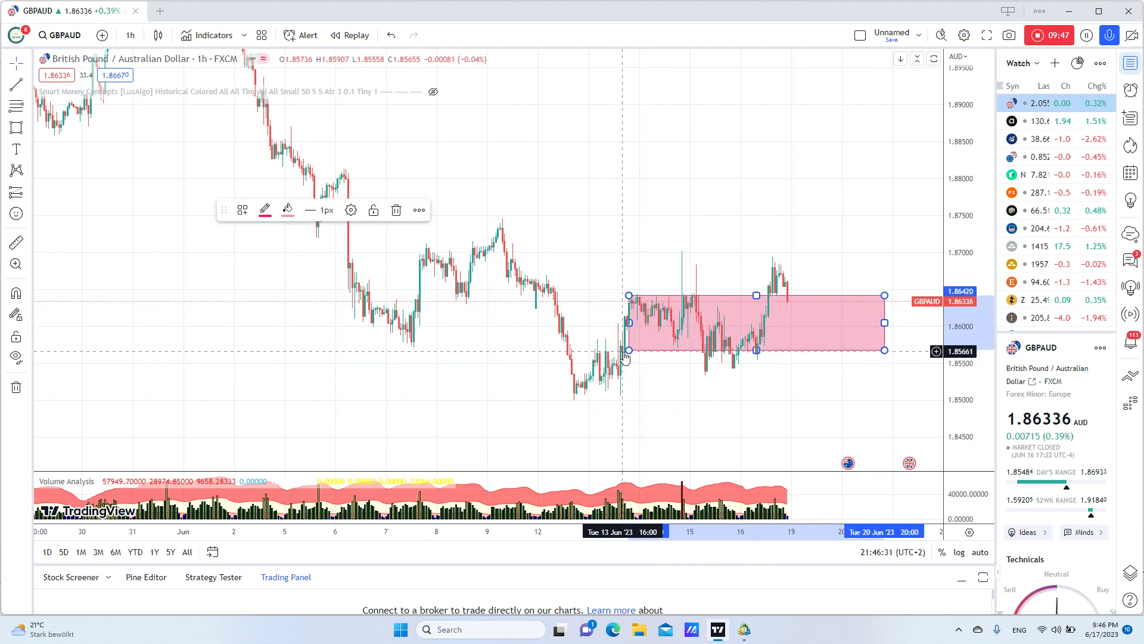
drag(629, 351, 620, 346)
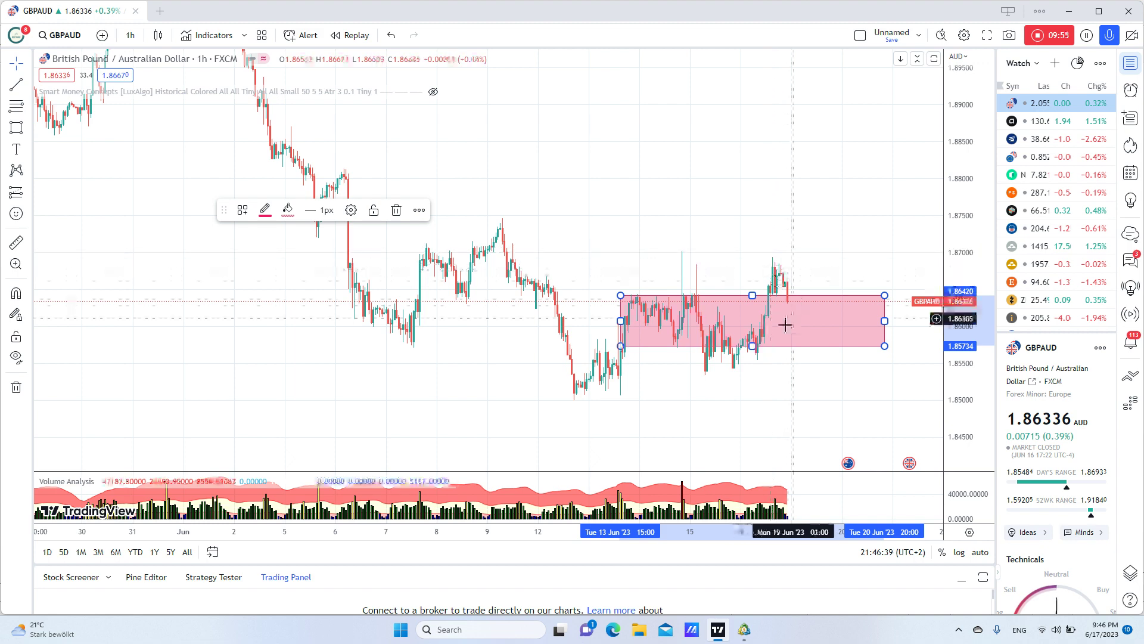
Step: Switch GBPAUD to the 15-minute timeframe with the price scale stretched around the rectangular zone
scroll(766, 358, up, 2)
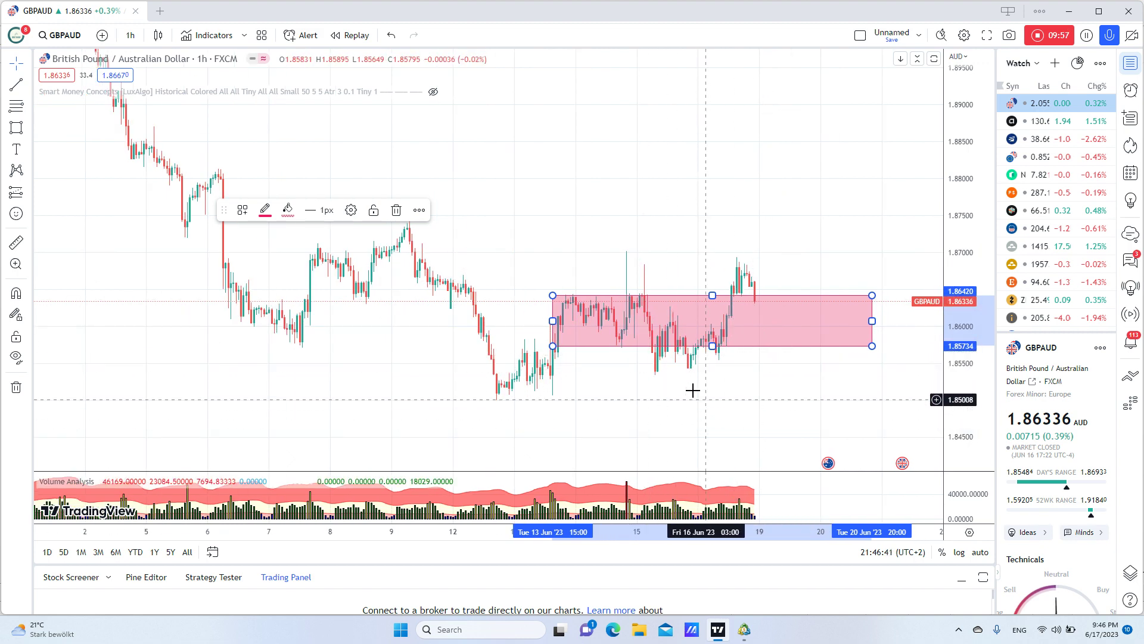
scroll(686, 368, down, 2)
drag(745, 403, 551, 413)
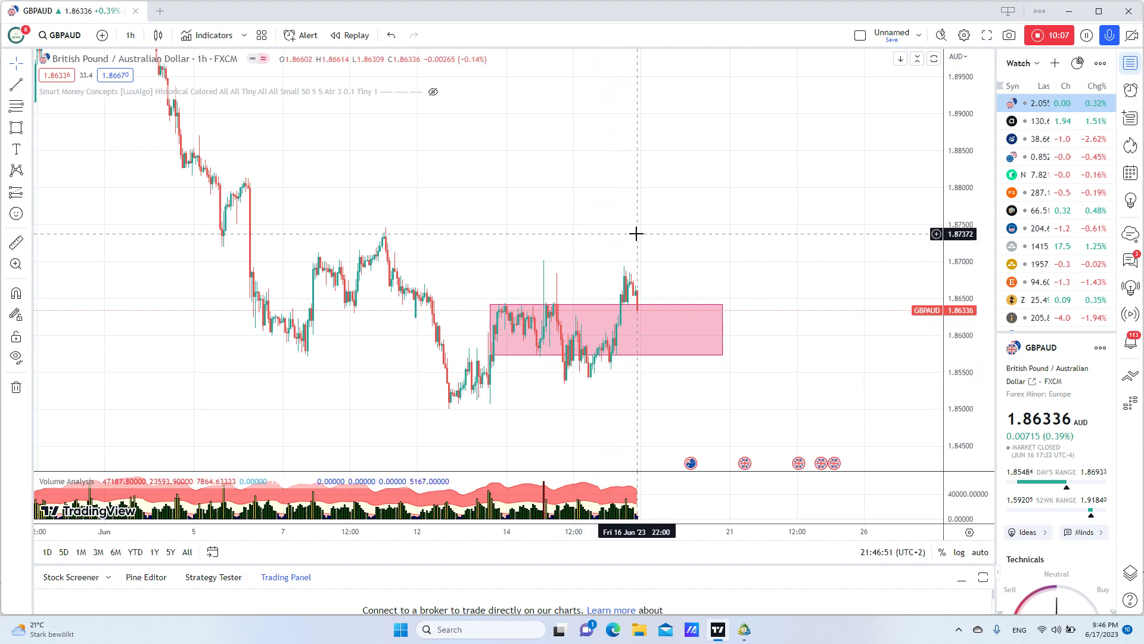
scroll(633, 263, up, 4)
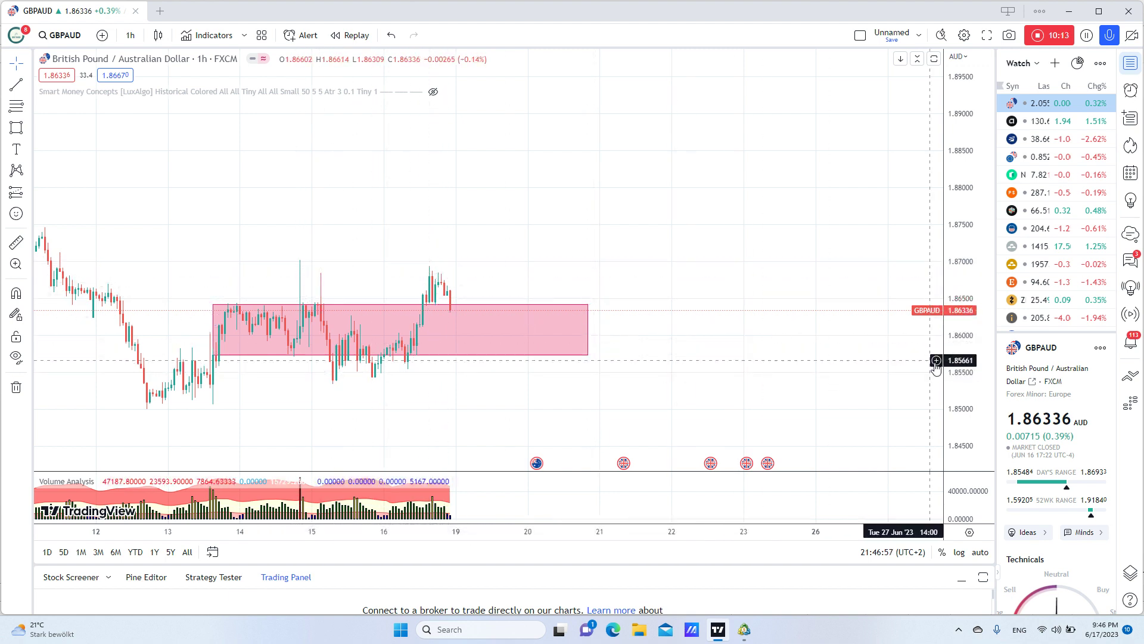
drag(950, 402, 950, 352)
drag(835, 301, 823, 168)
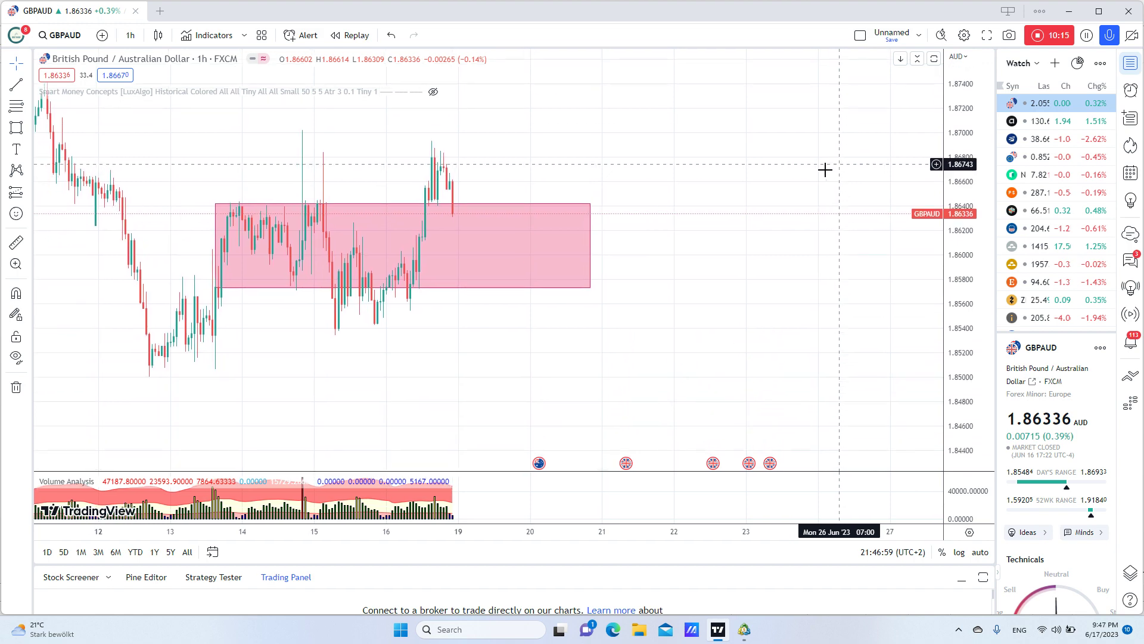
click(129, 37)
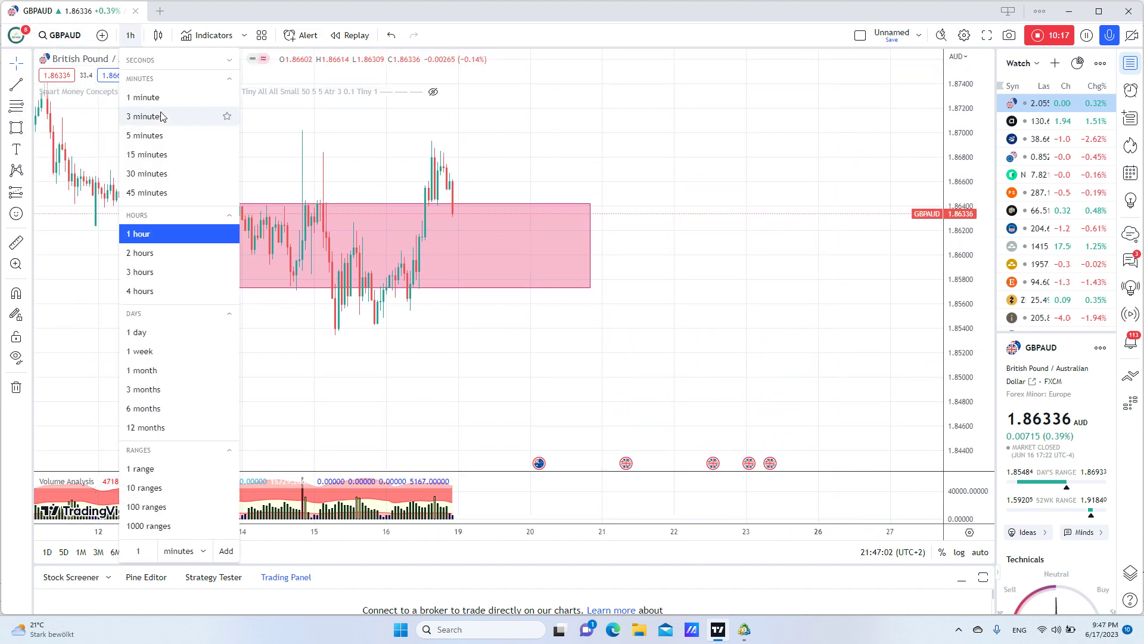
click(148, 153)
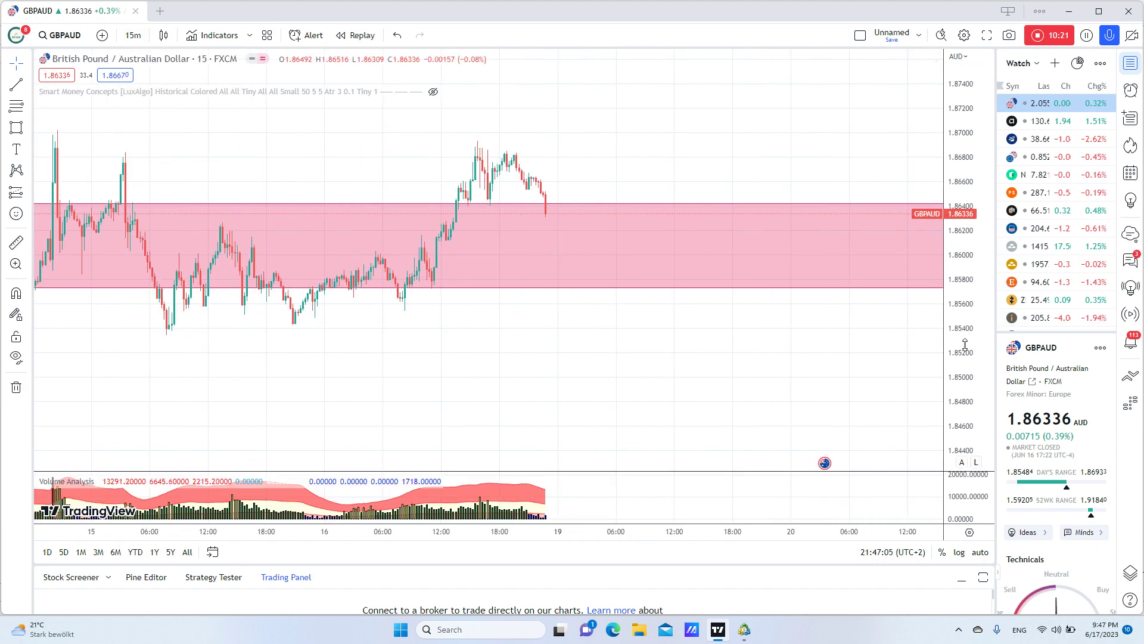
drag(965, 344, 965, 406)
Step: Draw a smaller rectangle inside the zone from about 1.85884 on 16 June at 08:30 to about 1.86098 on 20 June
click(15, 130)
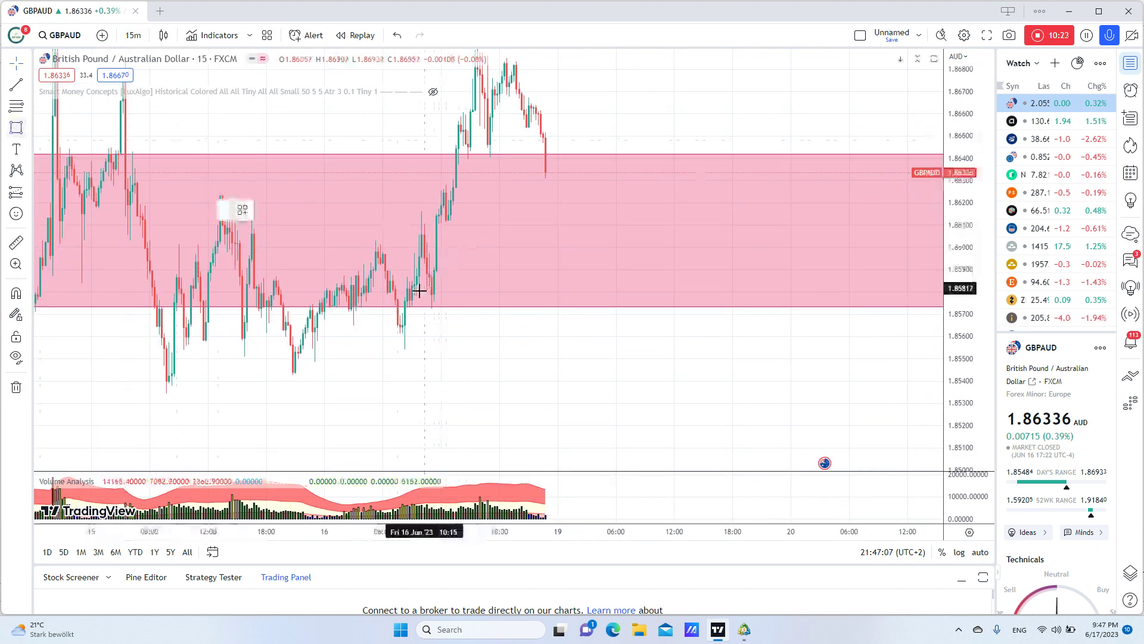
mouse_move(434, 273)
mouse_down()
mouse_move(695, 230)
mouse_move(859, 226)
mouse_up()
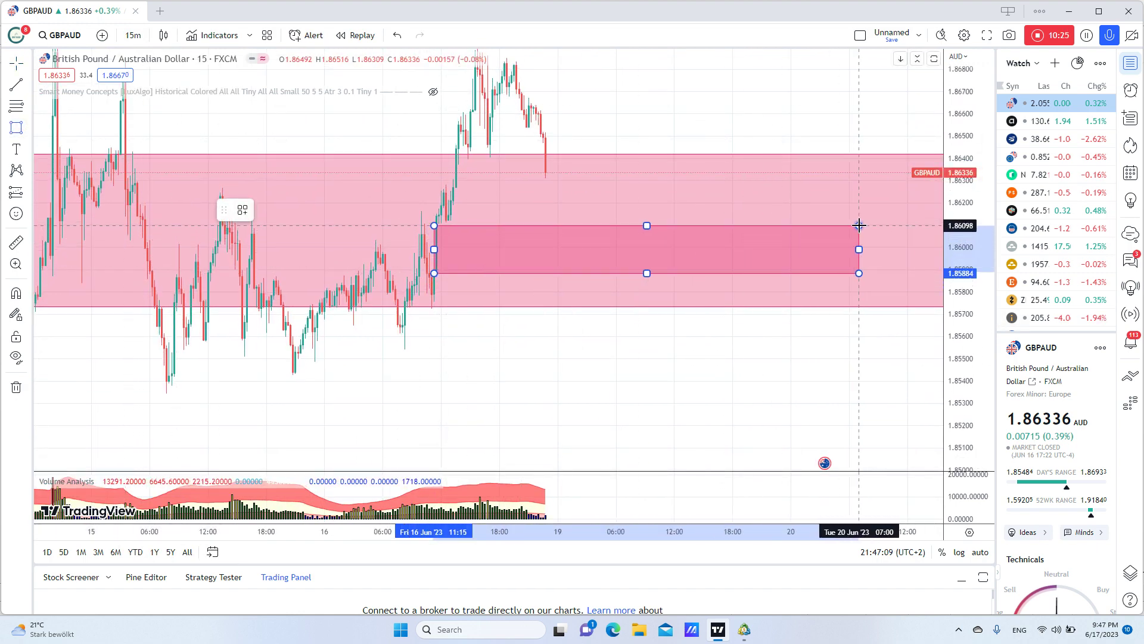
drag(434, 250, 407, 251)
scroll(601, 296, down, 3)
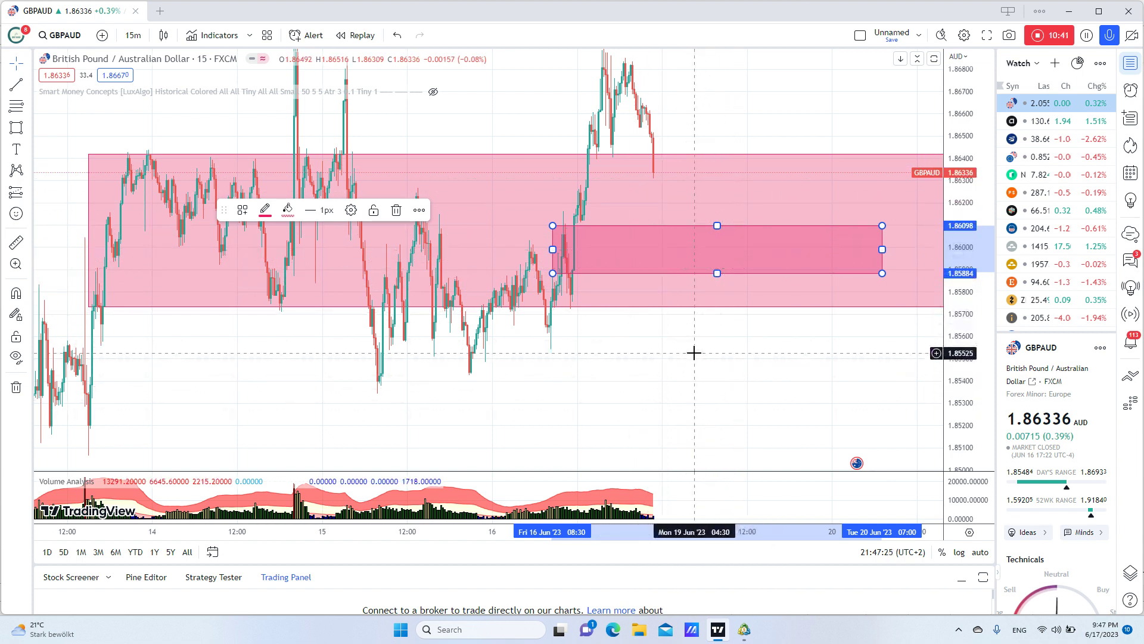
scroll(664, 378, down, 3)
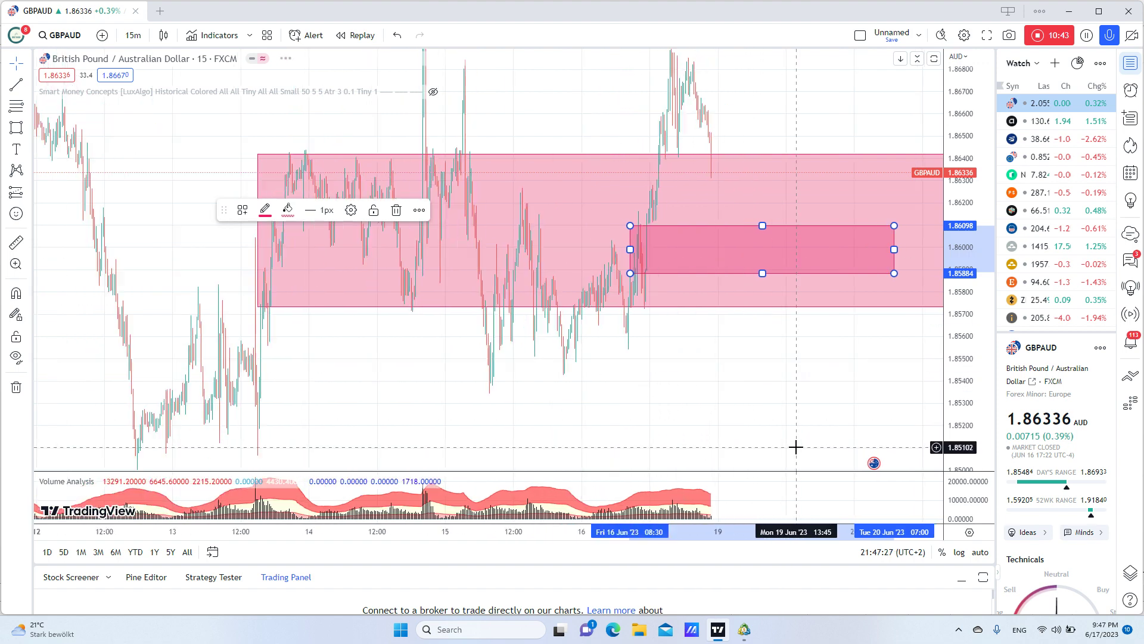
scroll(793, 444, up, 3)
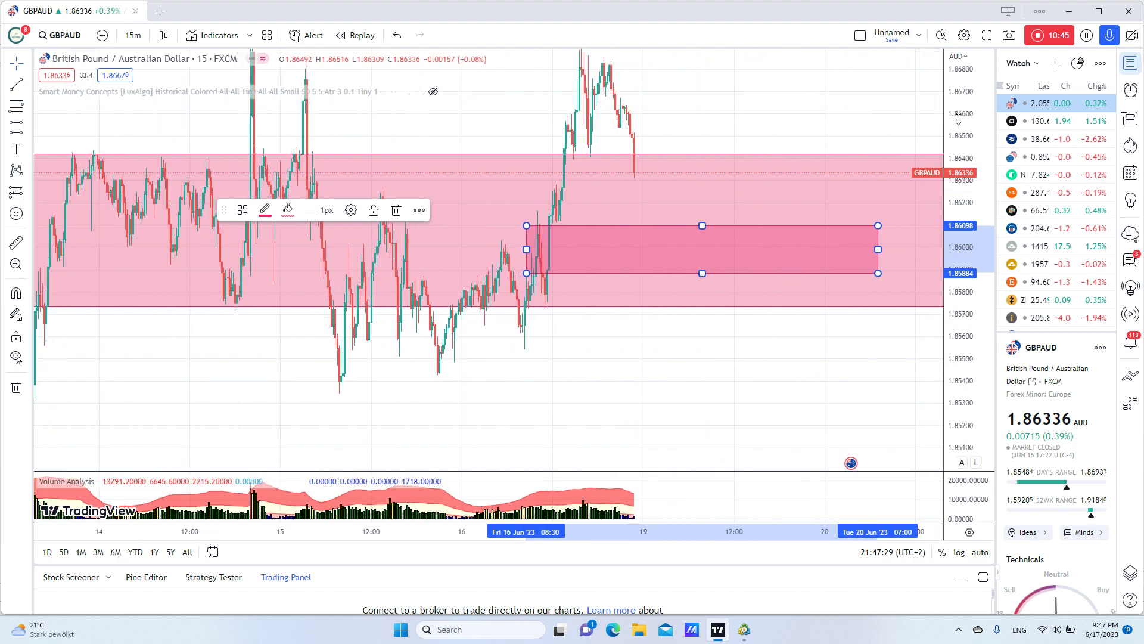
drag(958, 118, 978, 191)
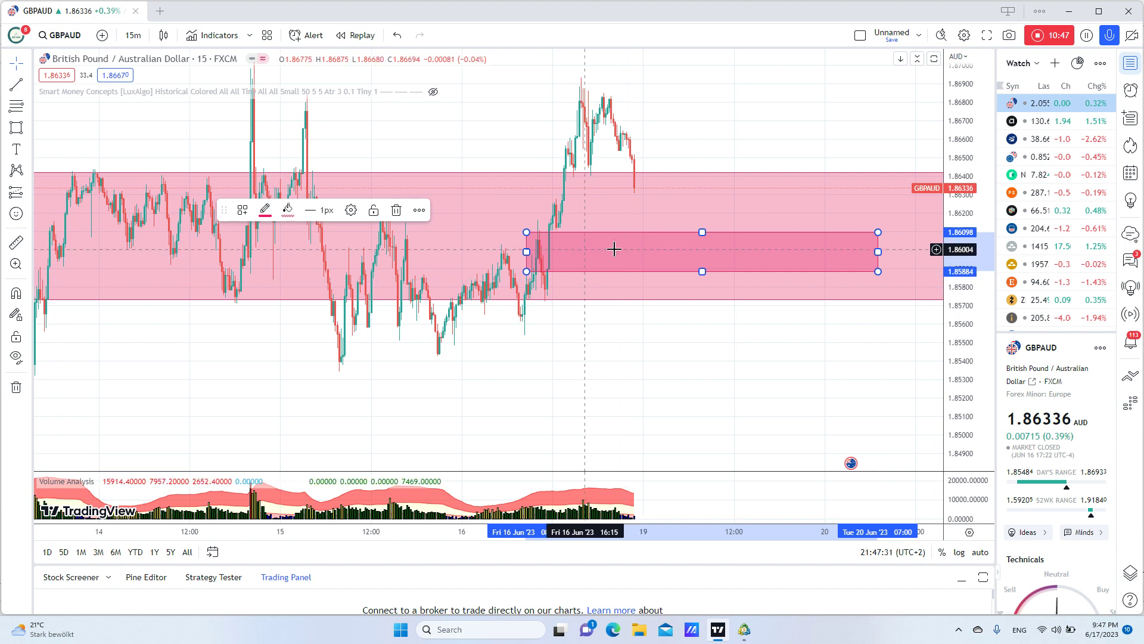